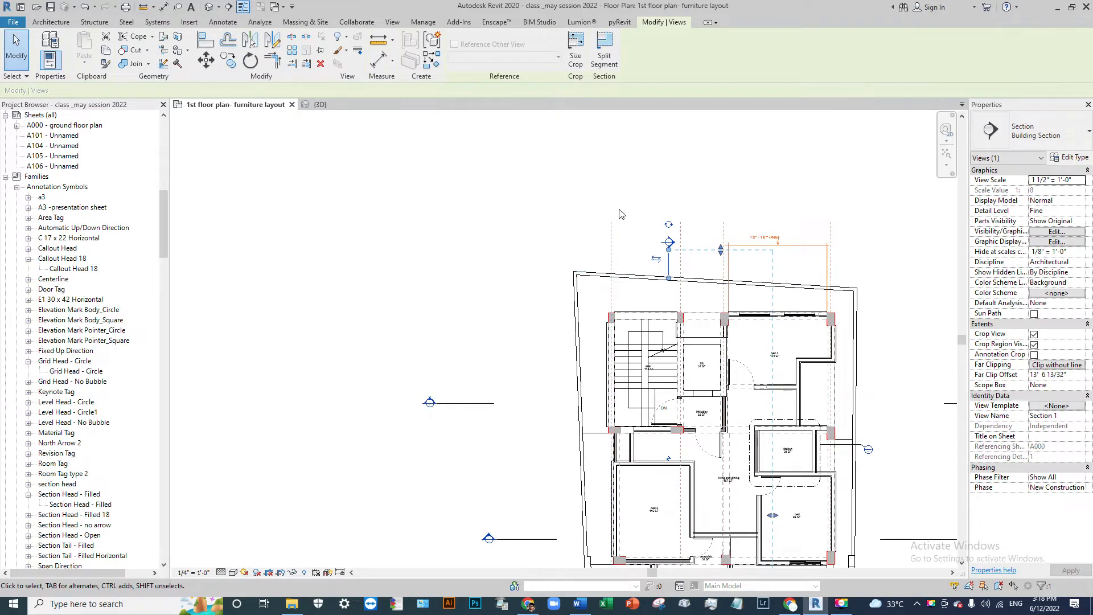
- Examine the head of the vertical section line above the first floor plan and the horizontal section marks beside it
scroll(637, 223, "down", 2)
scroll(641, 220, "up", 3)
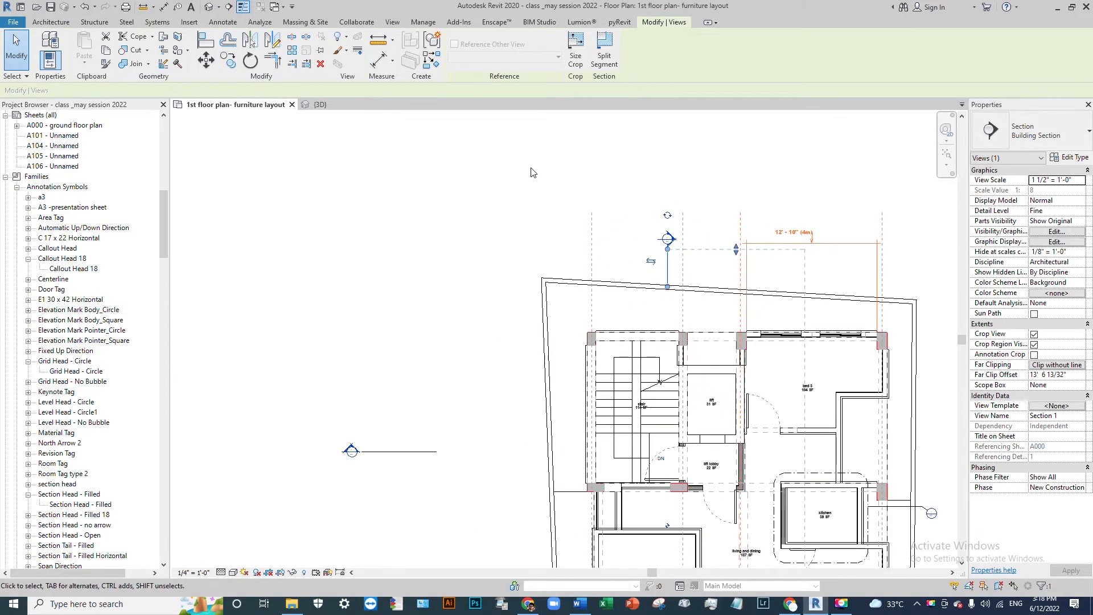
scroll(761, 268, "up", 2)
scroll(560, 231, "down", 2)
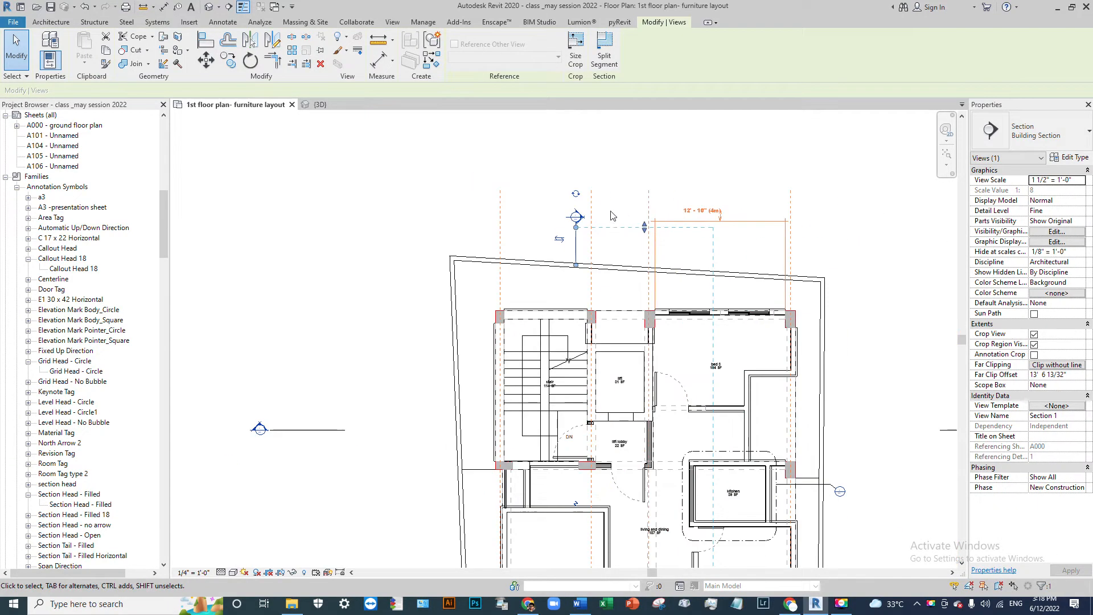
scroll(581, 208, "down", 2)
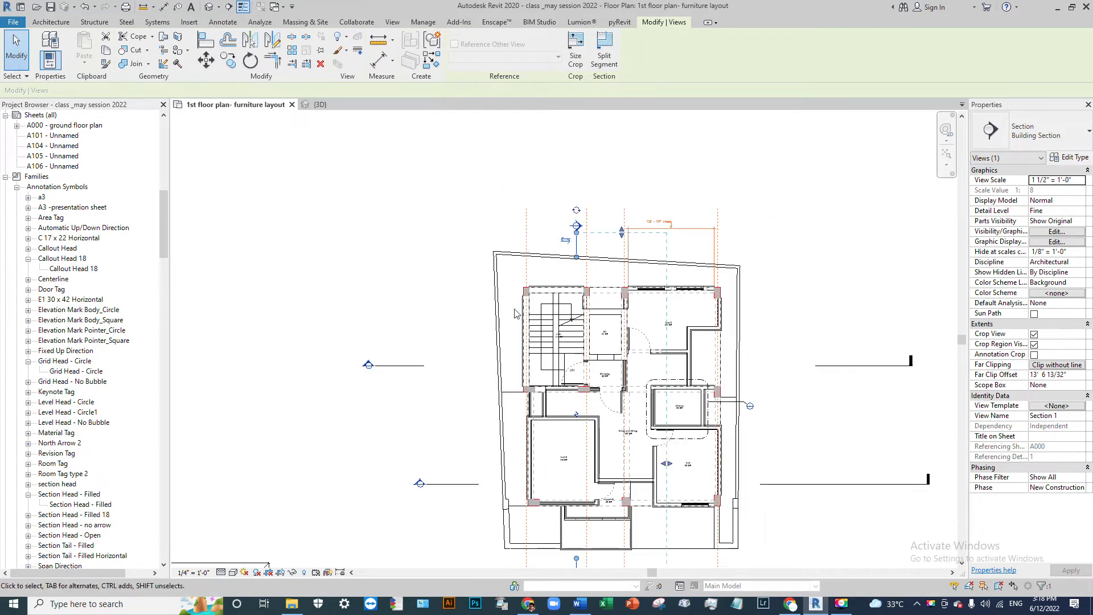
scroll(359, 383, "up", 3)
scroll(371, 365, "down", 3)
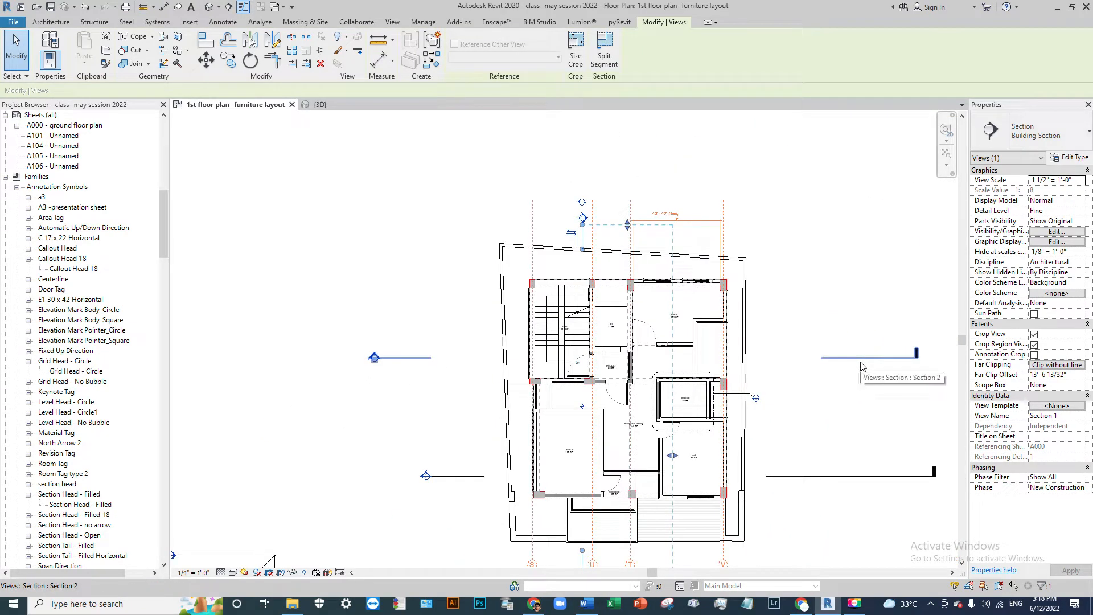
scroll(578, 206, "up", 4)
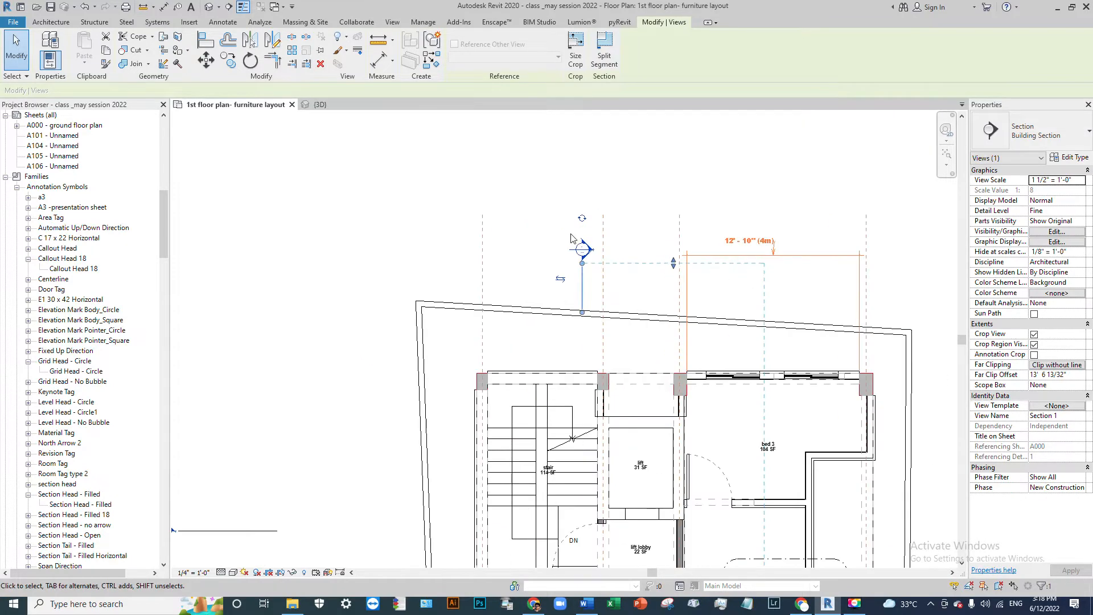
scroll(576, 256, "down", 3)
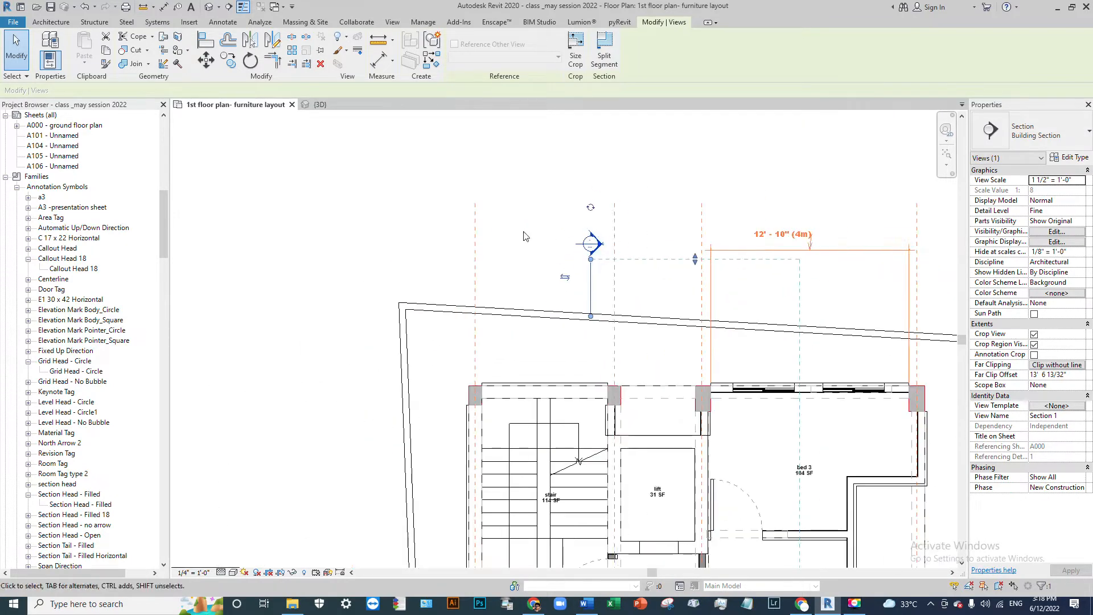
scroll(586, 244, "up", 5)
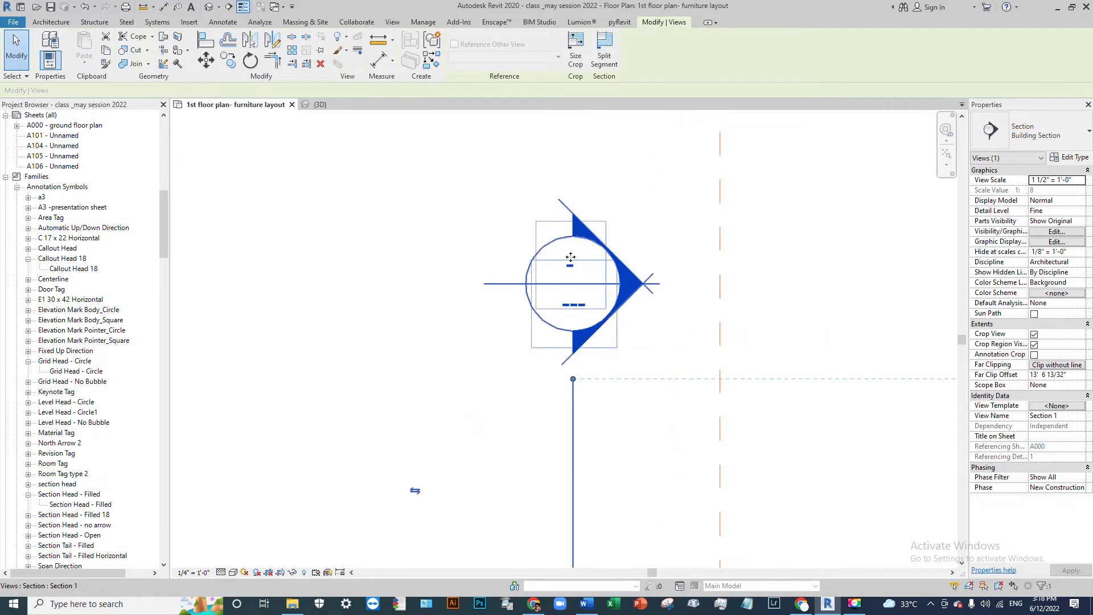
scroll(598, 237, "down", 5)
- Inspect the vertical section line's tail below the plan, its head, and the callout bubble beside the kitchen
middle_click_drag(601, 302, 630, 129)
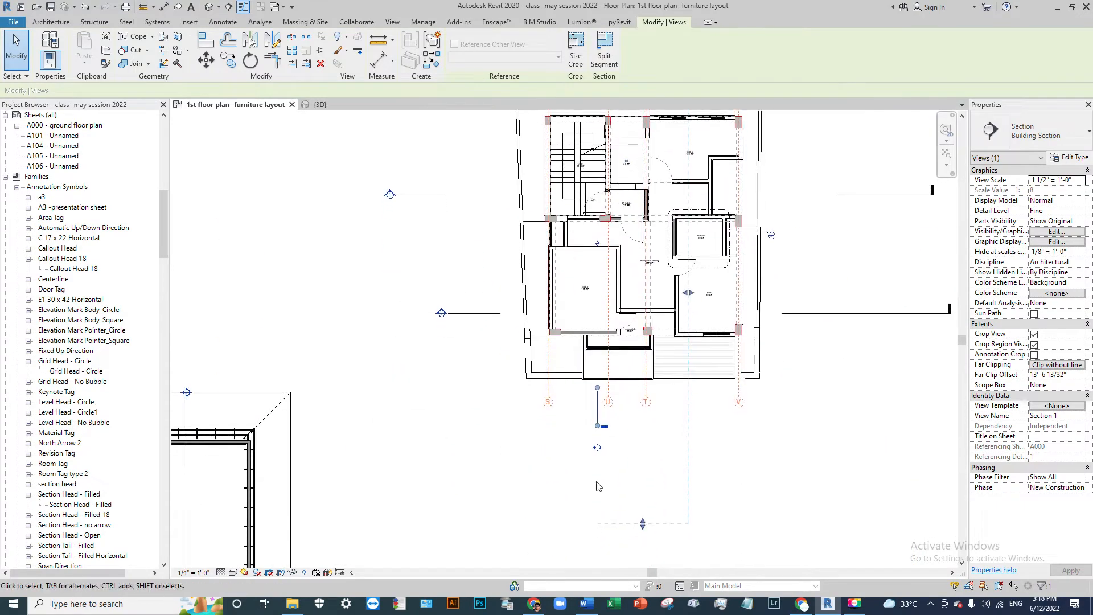
scroll(605, 456, "up", 5)
scroll(577, 537, "down", 2)
scroll(577, 459, "down", 5)
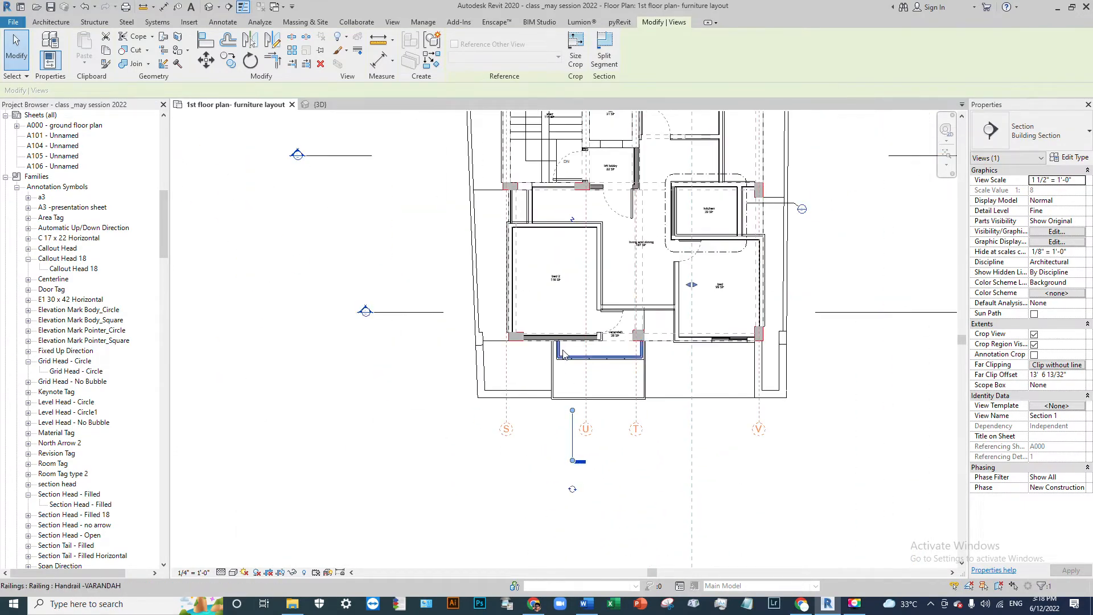
scroll(526, 244, "up", 3)
scroll(525, 244, "up", 3)
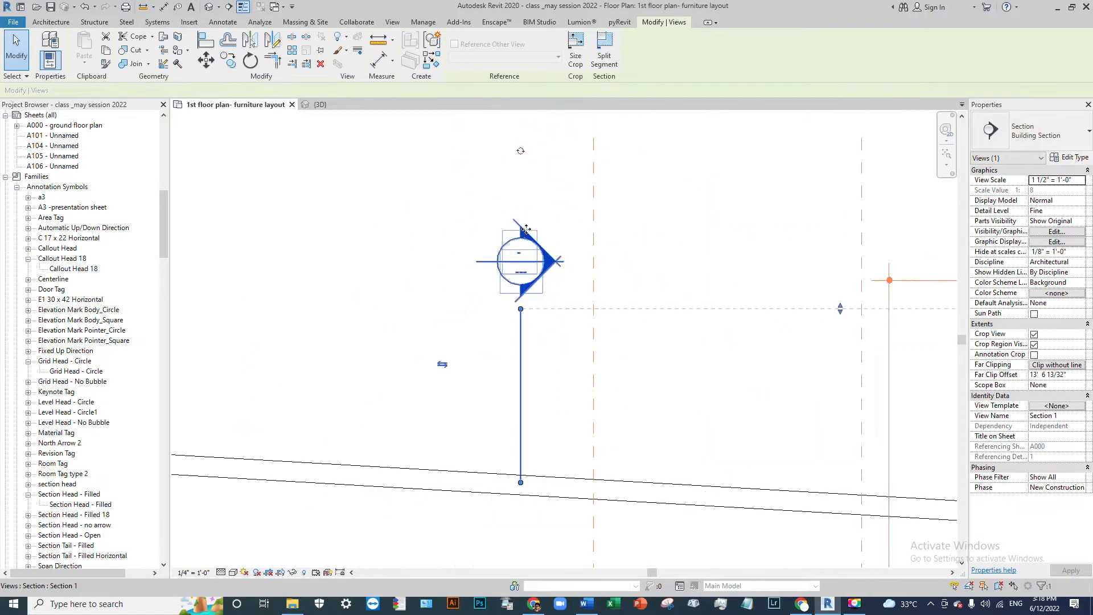
scroll(523, 242, "down", 4)
scroll(732, 435, "up", 5)
scroll(727, 431, "up", 1)
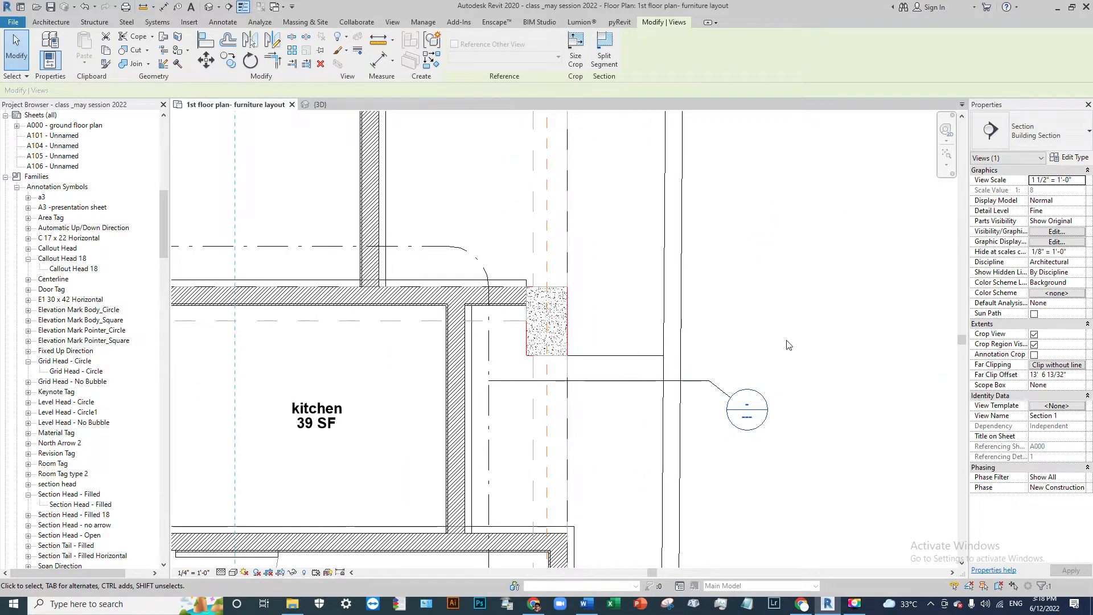
scroll(808, 364, "down", 6)
- Compare the head symbol of the vertical section line with its tail mark at the opposite end of the plan
scroll(666, 227, "up", 6)
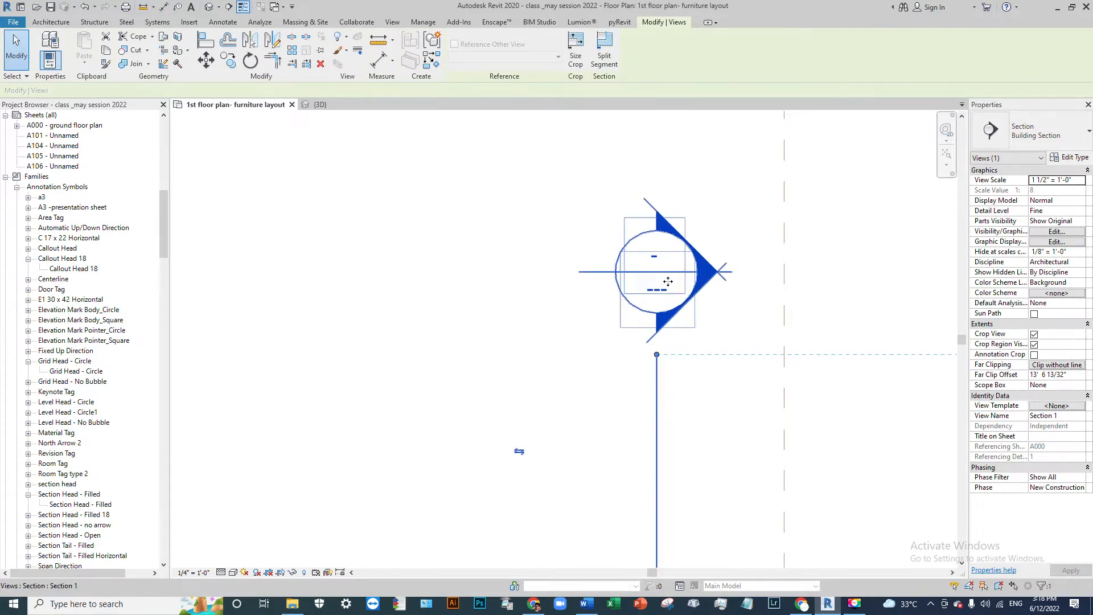
scroll(668, 281, "down", 4)
scroll(610, 264, "up", 2)
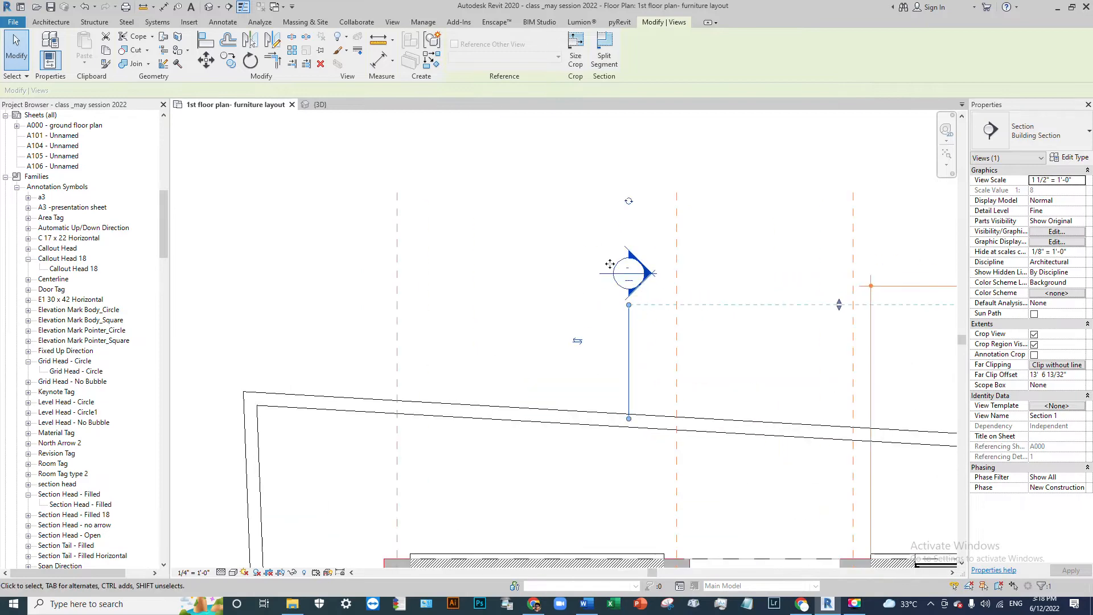
scroll(610, 264, "up", 2)
scroll(514, 206, "down", 5)
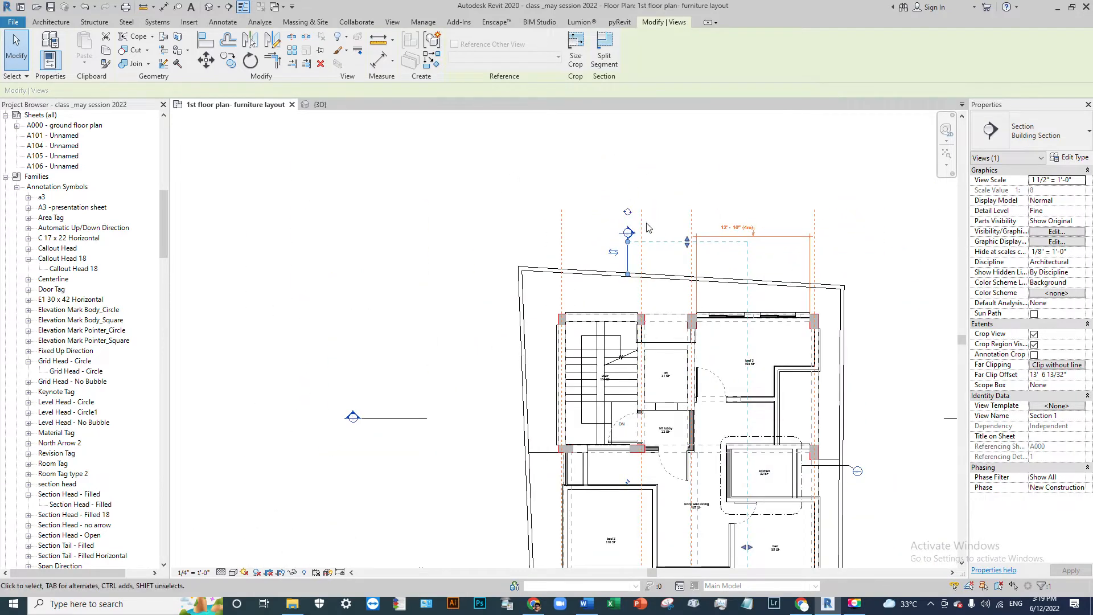
scroll(647, 223, "up", 3)
scroll(646, 223, "down", 3)
middle_click_drag(669, 403, 544, 162)
scroll(545, 460, "up", 1)
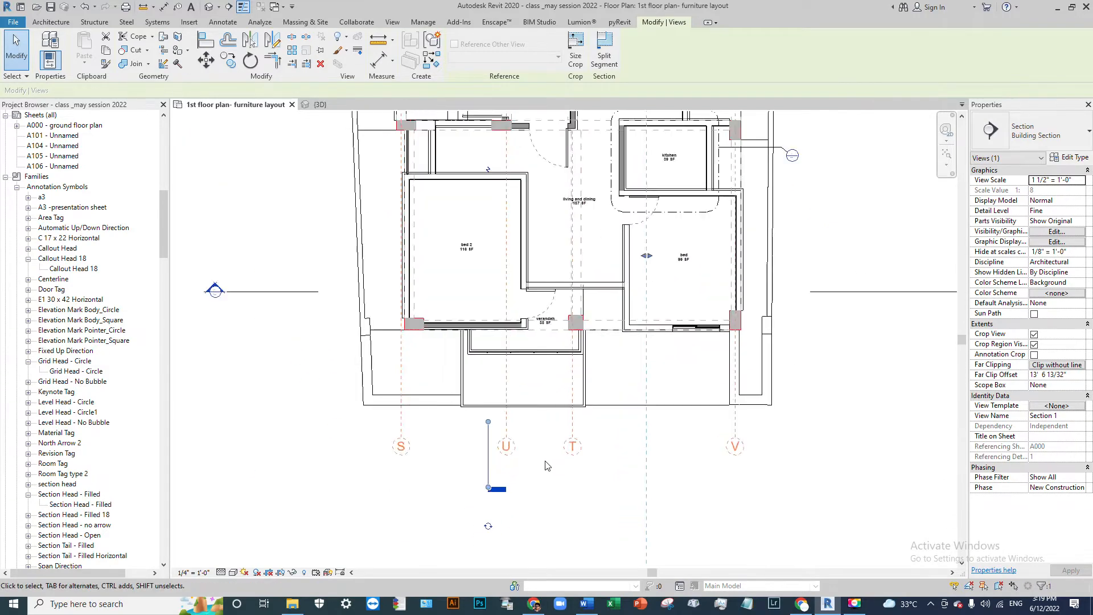
scroll(512, 504, "up", 2)
scroll(512, 504, "down", 3)
middle_click_drag(529, 329, 525, 507)
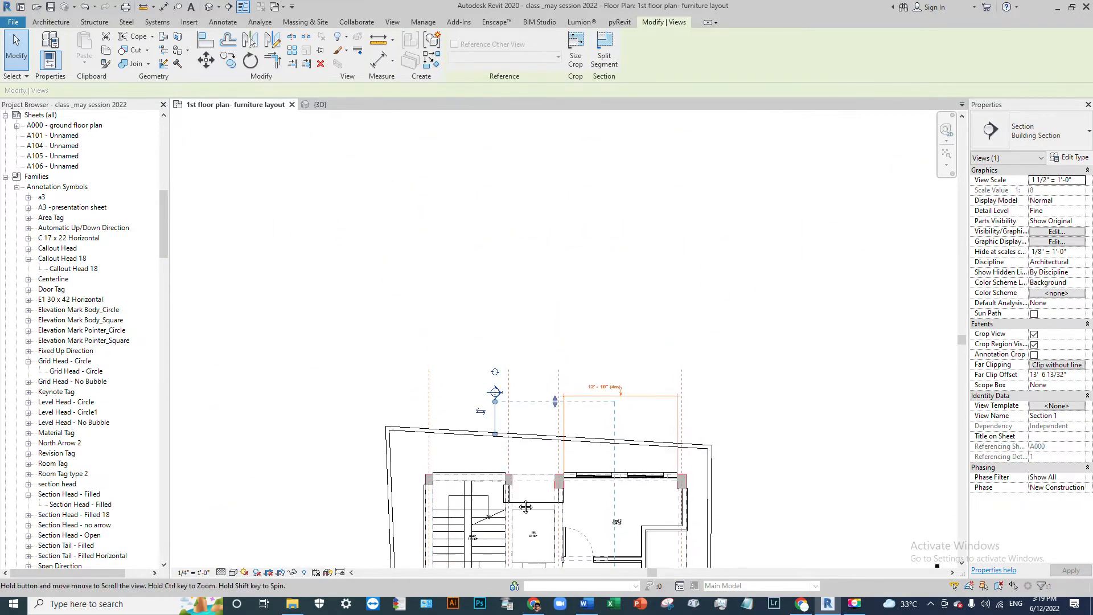
scroll(495, 399, "up", 5)
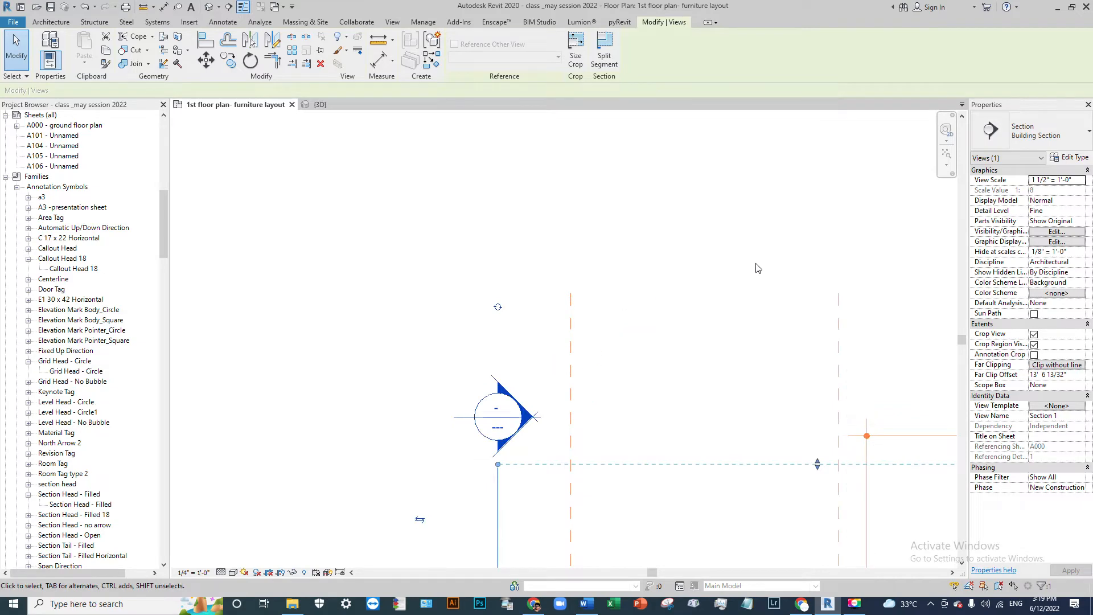
scroll(757, 267, "down", 2)
scroll(629, 348, "up", 5)
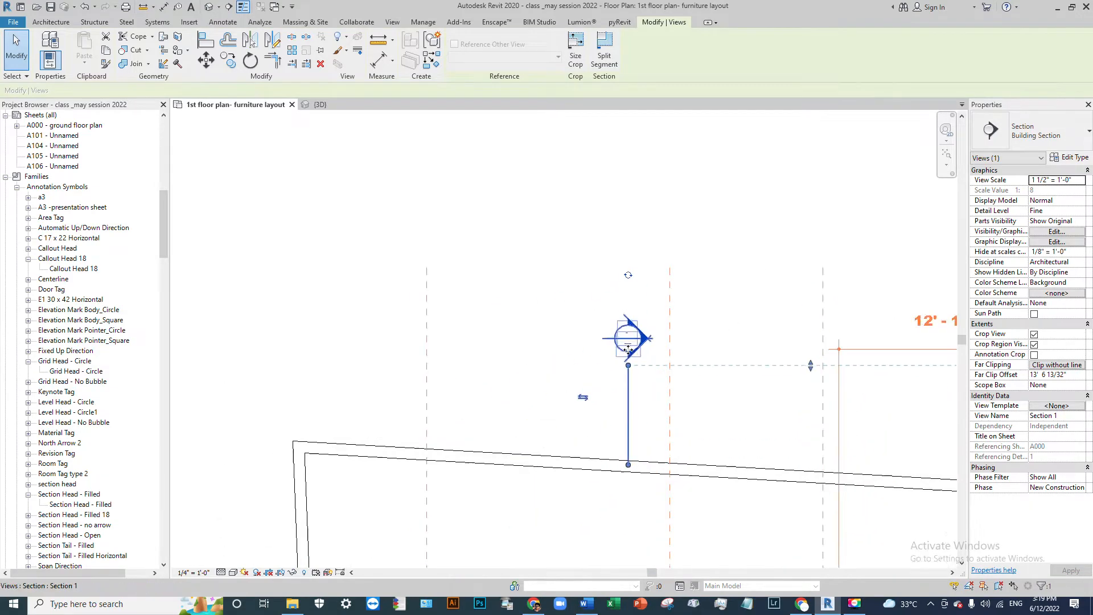
scroll(590, 254, "down", 3)
scroll(636, 330, "up", 2)
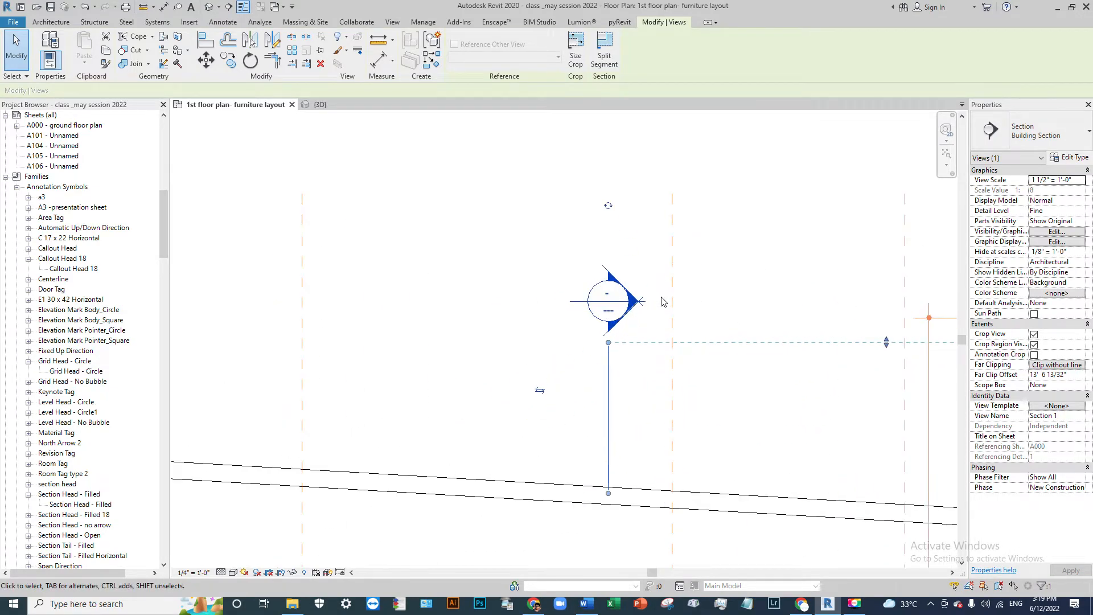
- Open the type properties of the vertical section line and review its callout tag and section tag settings
key("Escape")
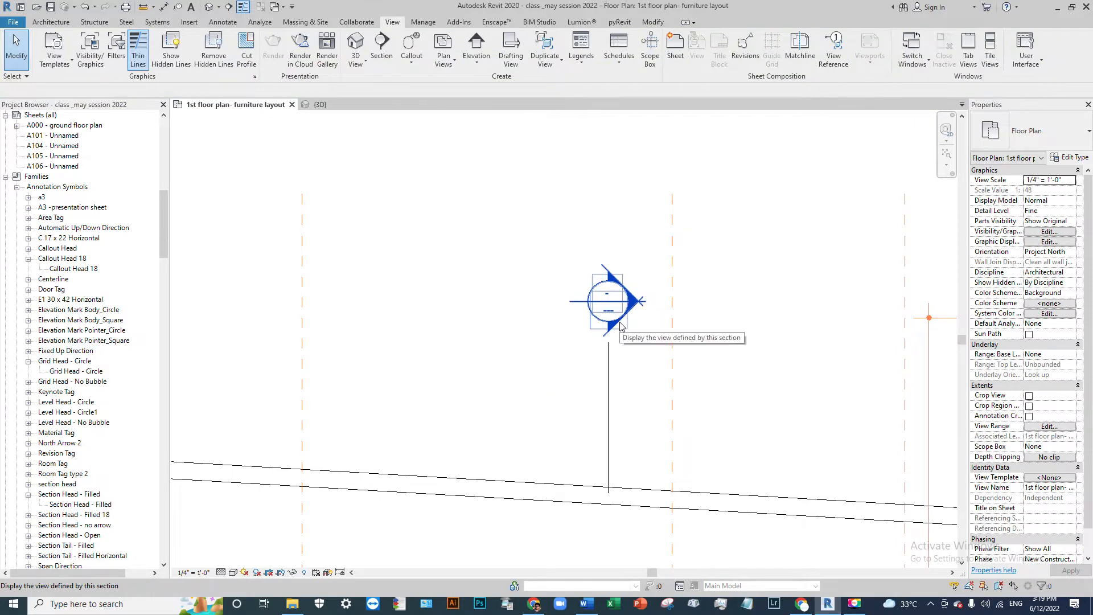
left_click(609, 396)
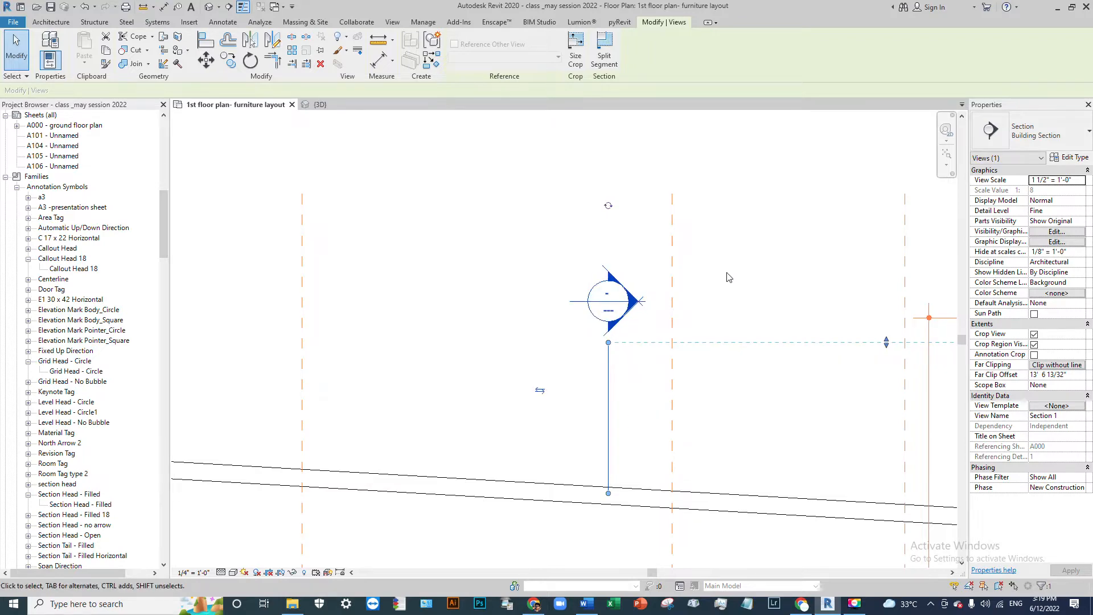
left_click(624, 390)
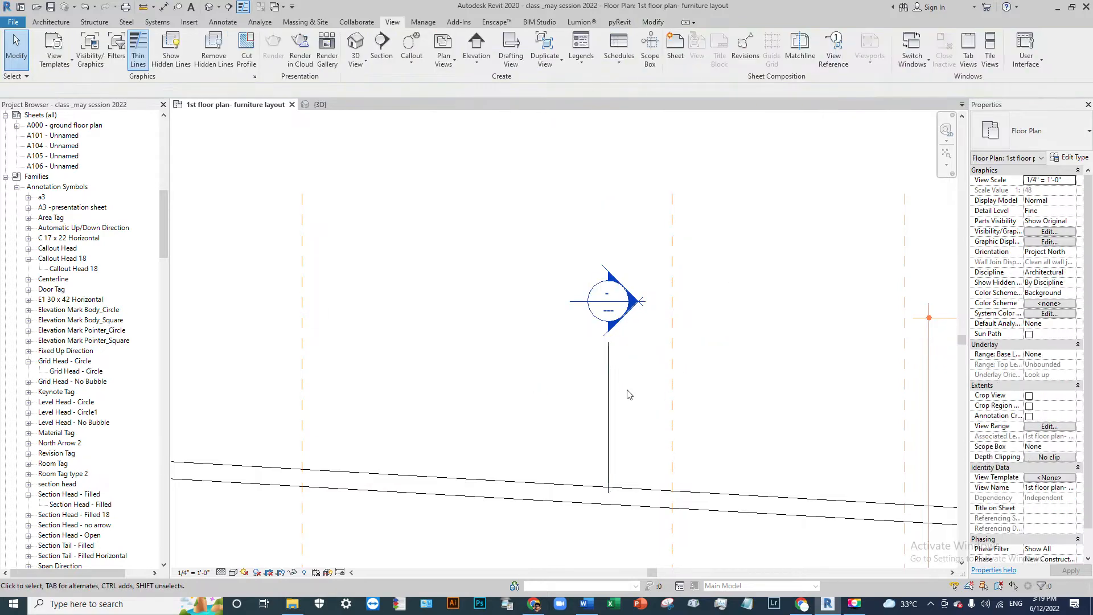
left_click(610, 391)
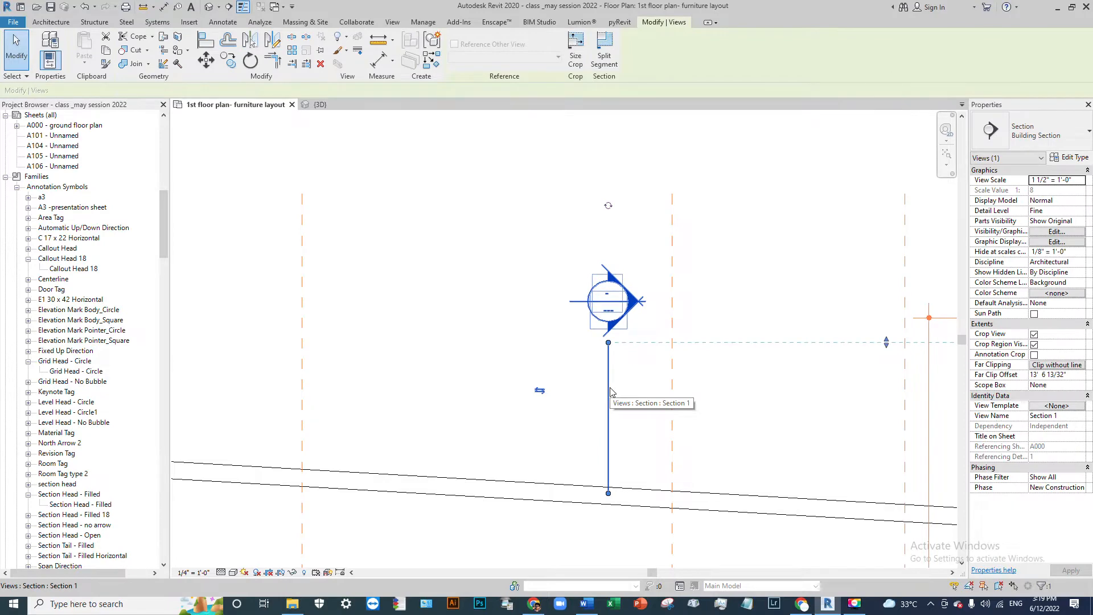
left_click(1070, 158)
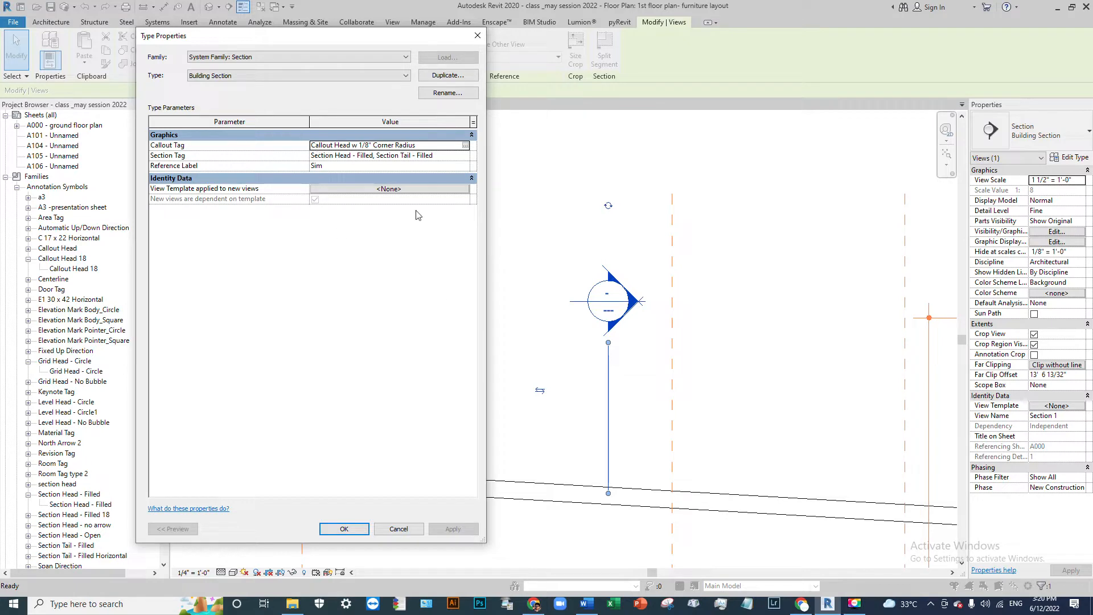
left_click_drag(306, 38, 380, 81)
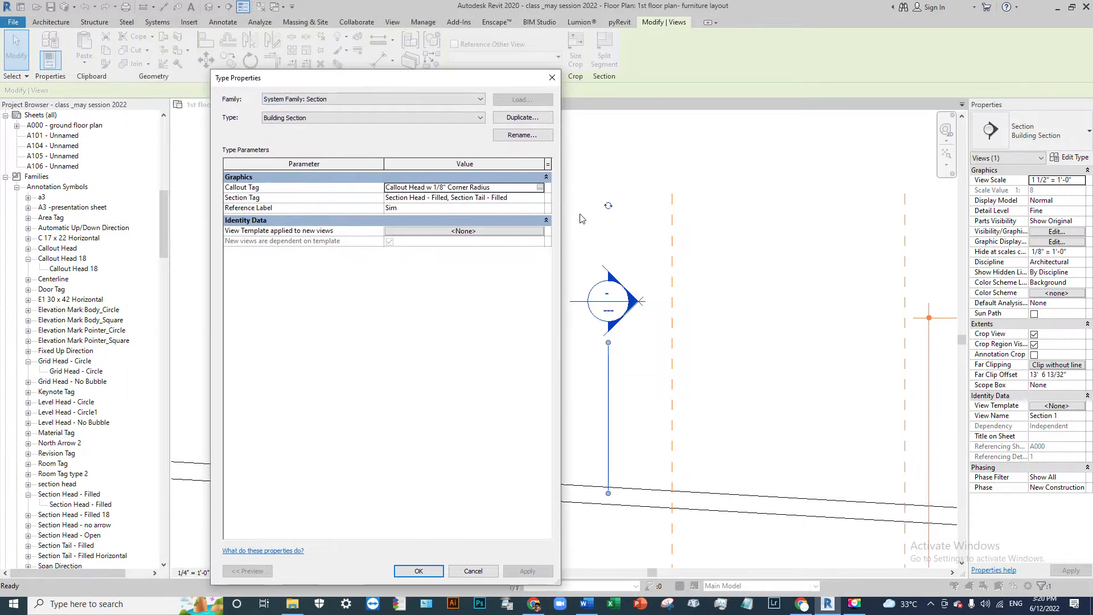
left_click(510, 187)
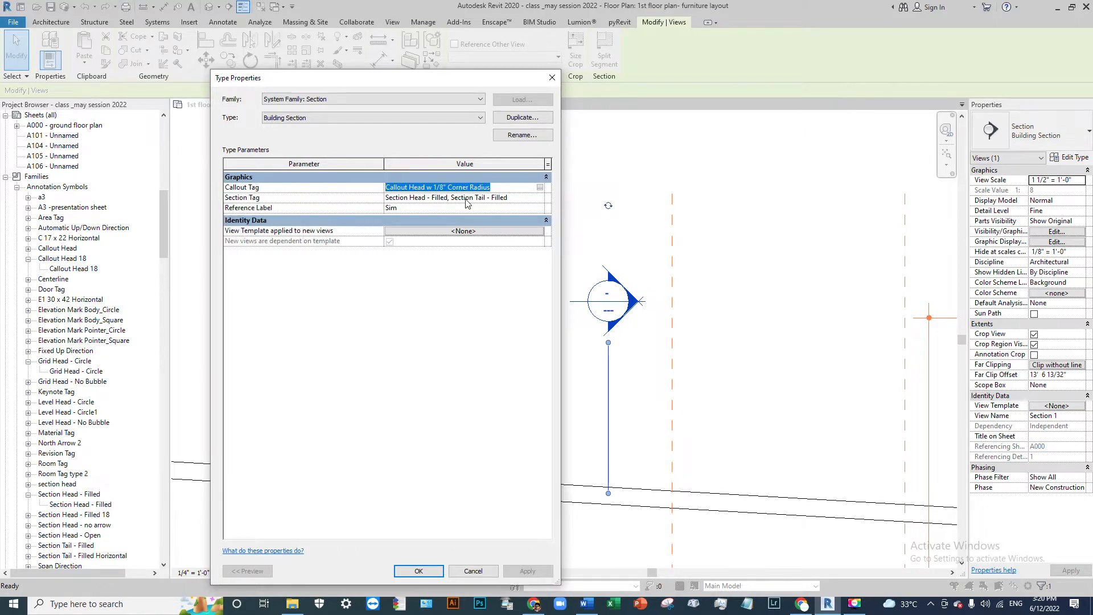
left_click(501, 199)
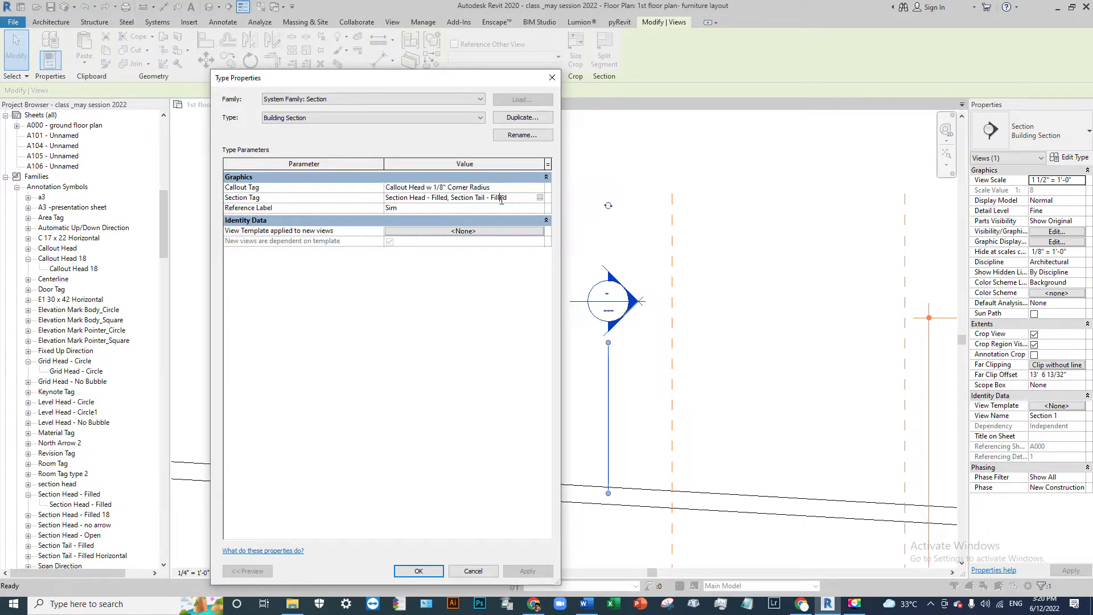
- Check the callout head choices in the callout tag's type properties, and close the dialogs without changing anything
left_click(539, 188)
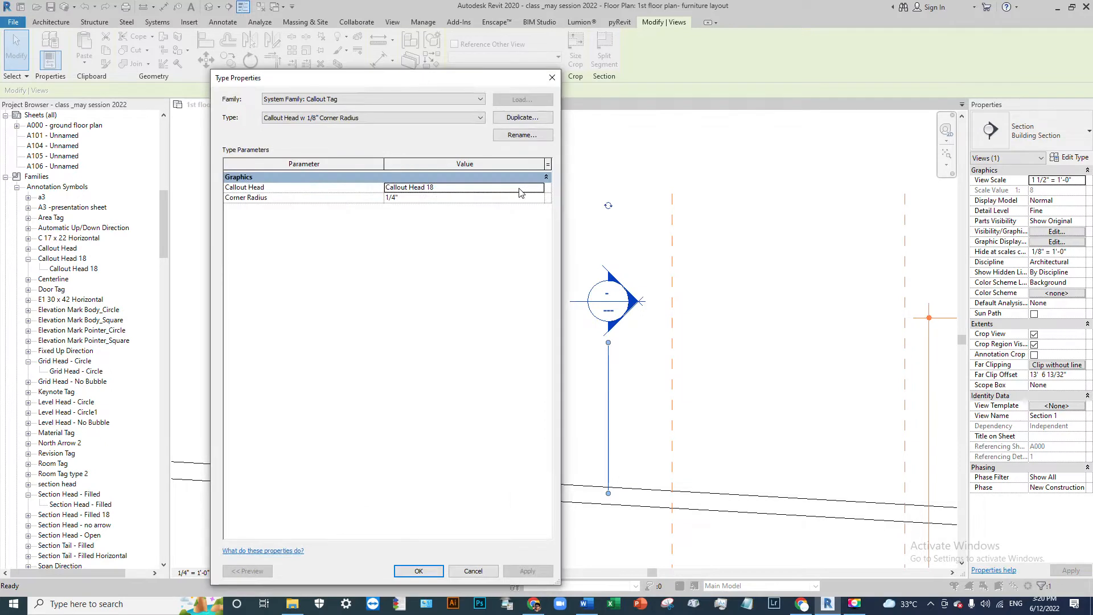
left_click(531, 187)
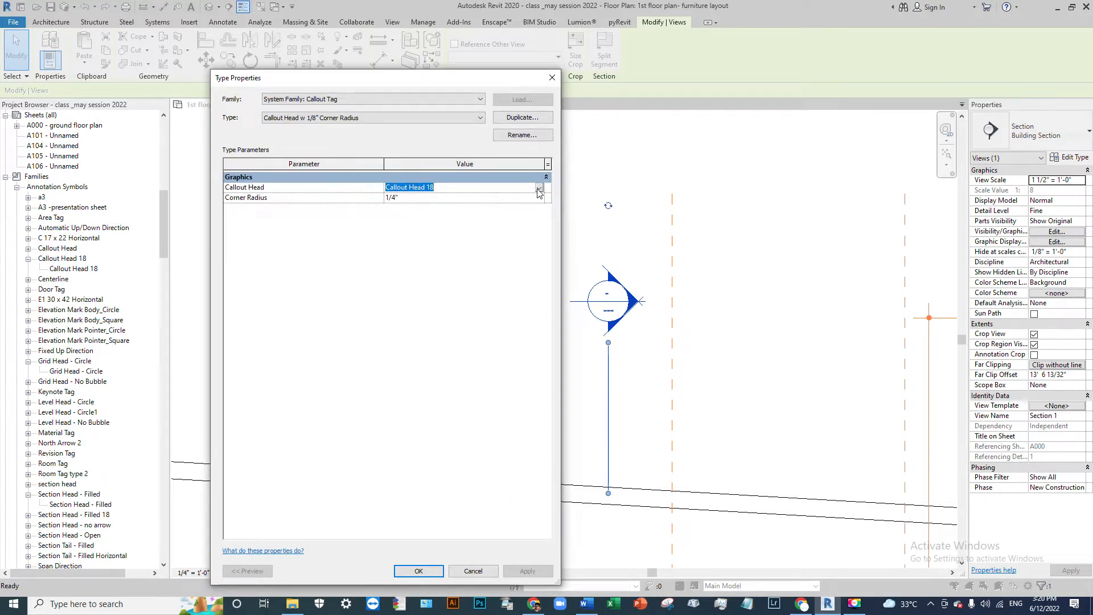
left_click(539, 189)
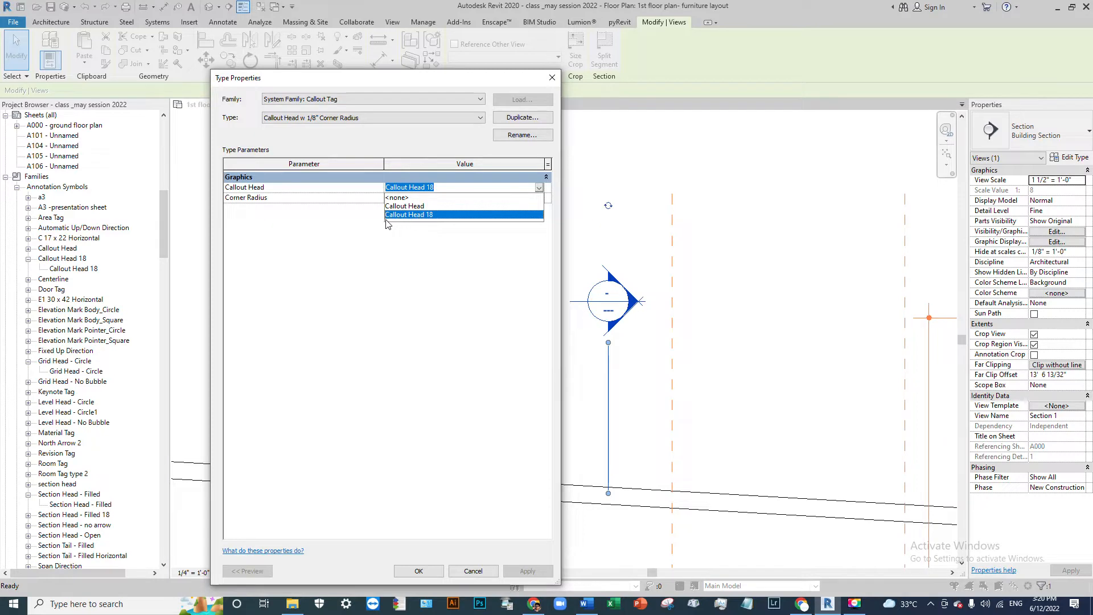
left_click(490, 242)
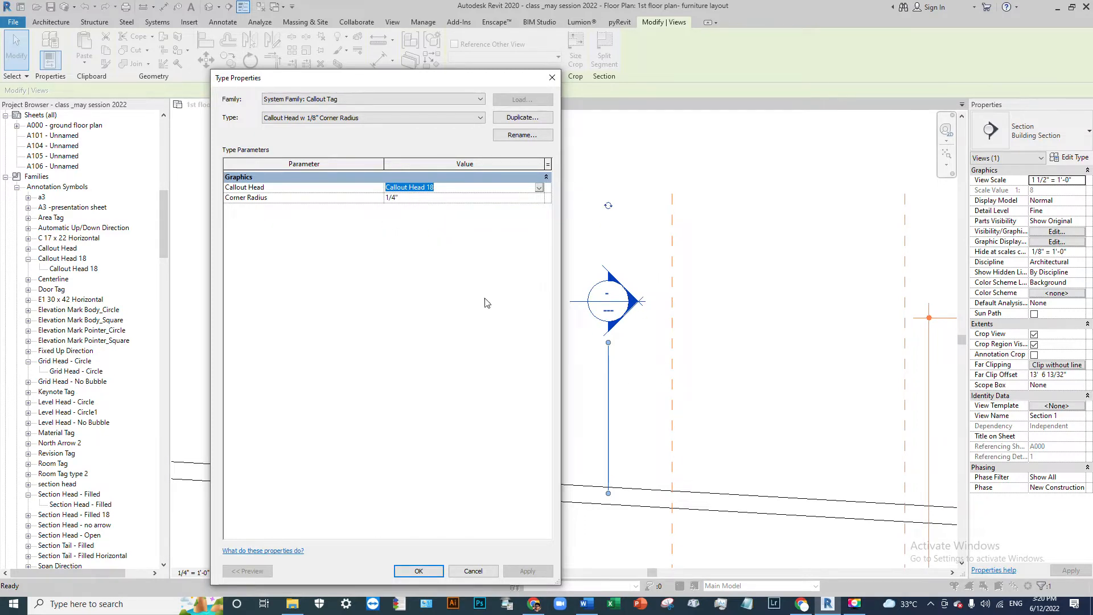
left_click(552, 81)
left_click(551, 81)
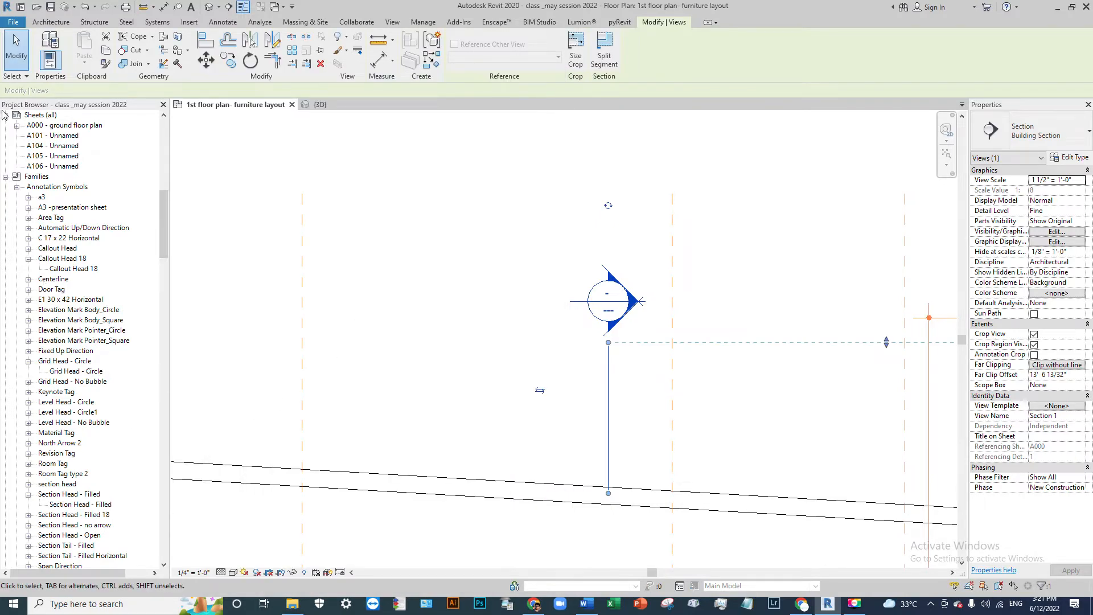
- Collapse and re-expand Families in the Project Browser, and select the Annotation Symbols category
left_click(6, 177)
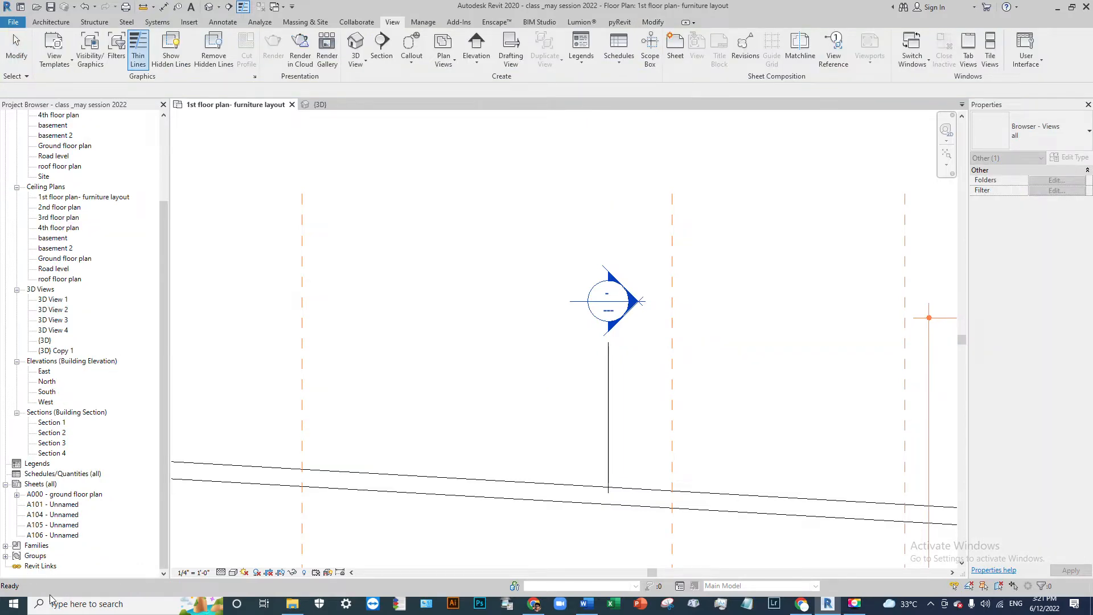
left_click(6, 546)
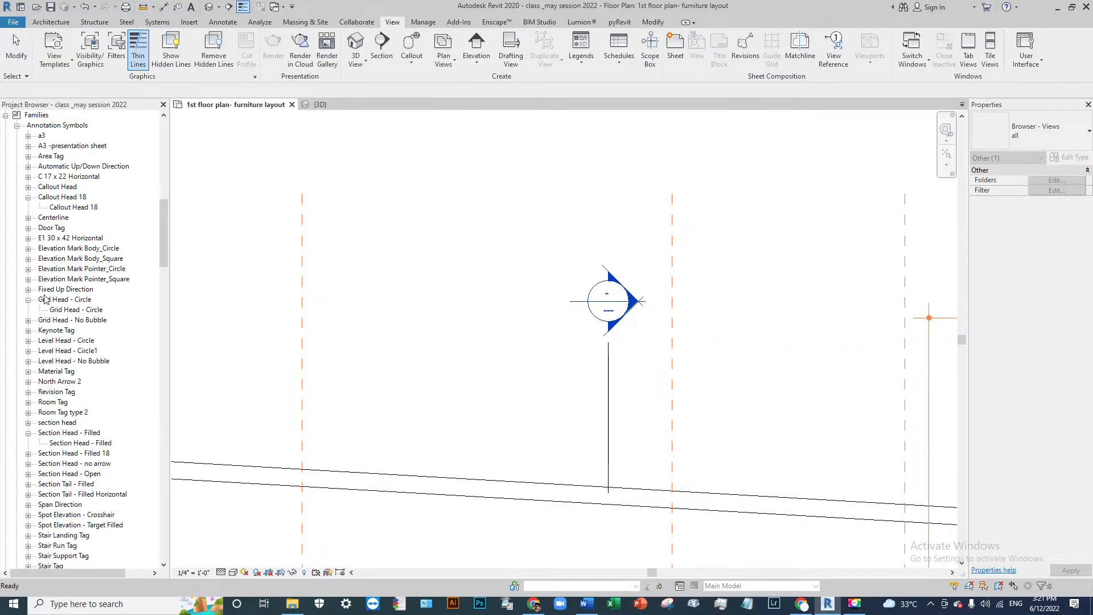
left_click(41, 127)
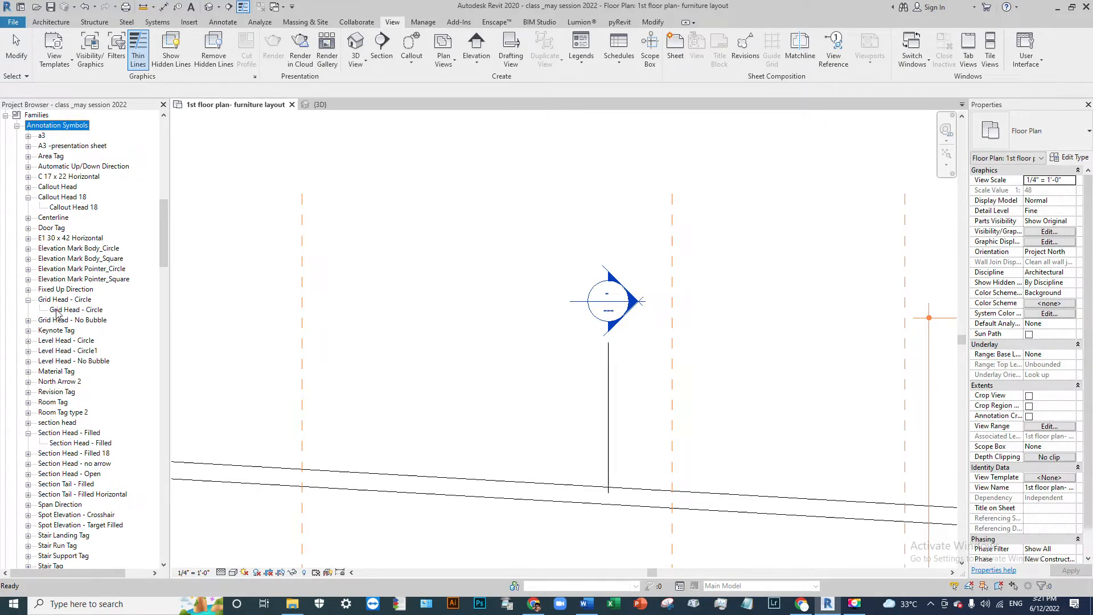
- Look through the section head and section tail families among the annotation symbols in the project
left_click(57, 371)
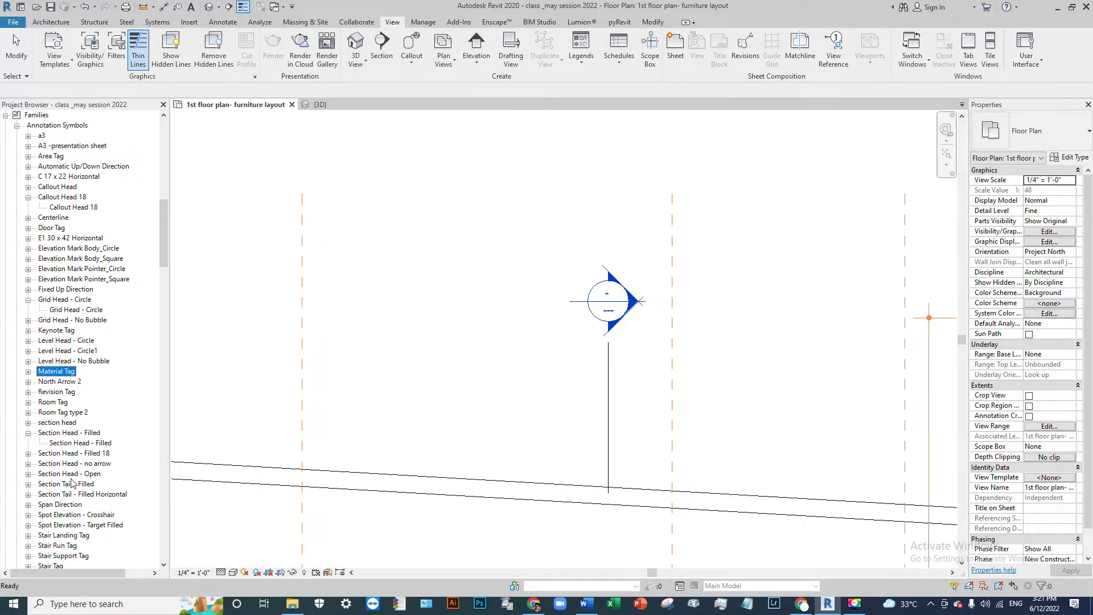
scroll(76, 402, "down", 1)
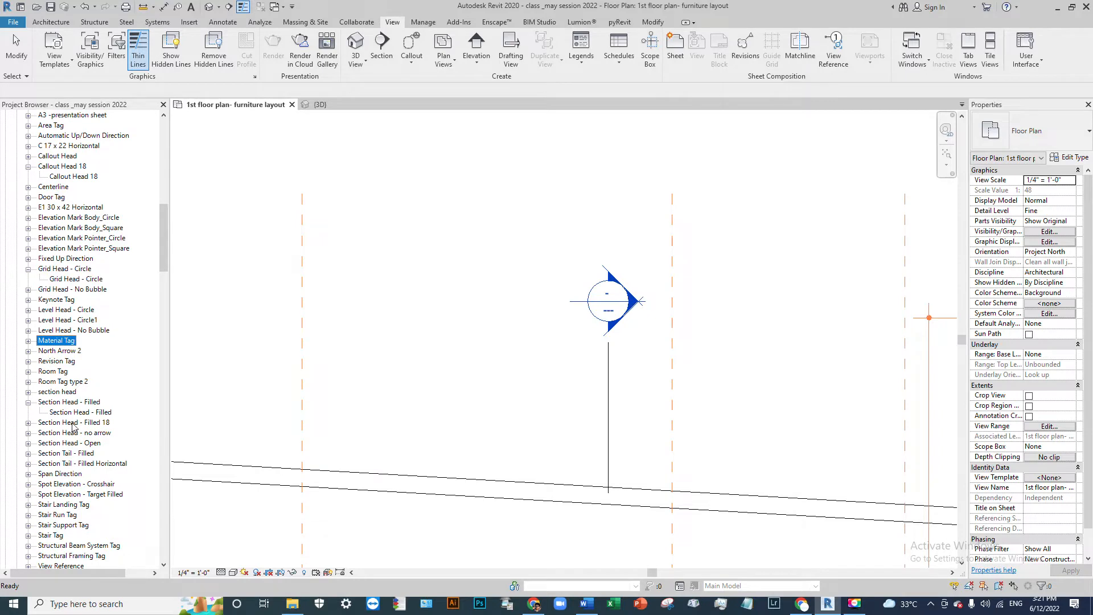
left_click(72, 423)
scroll(85, 398, "down", 1)
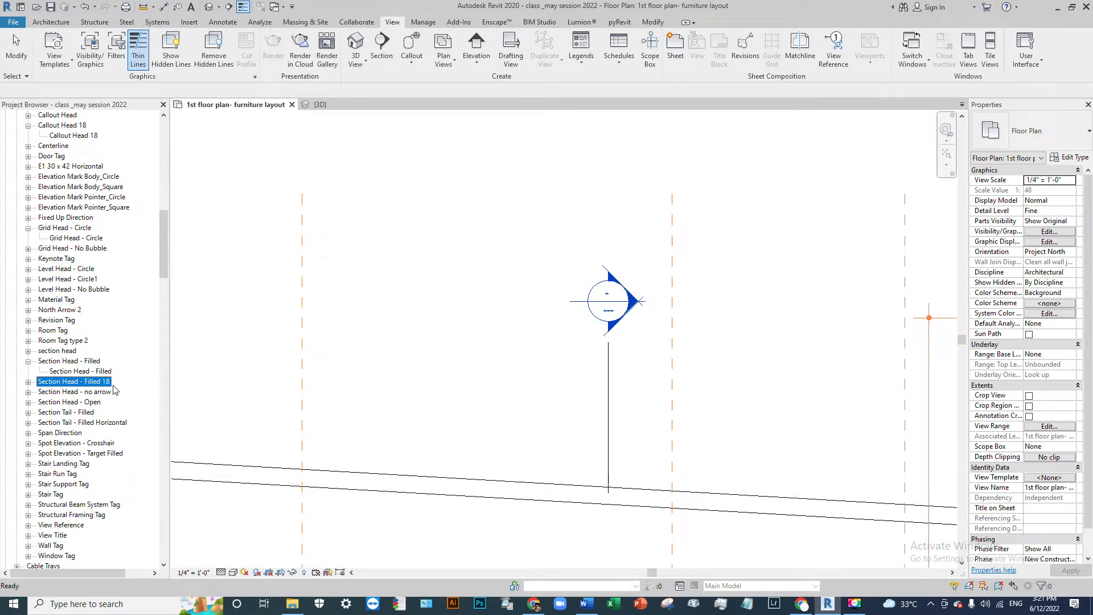
left_click(63, 402)
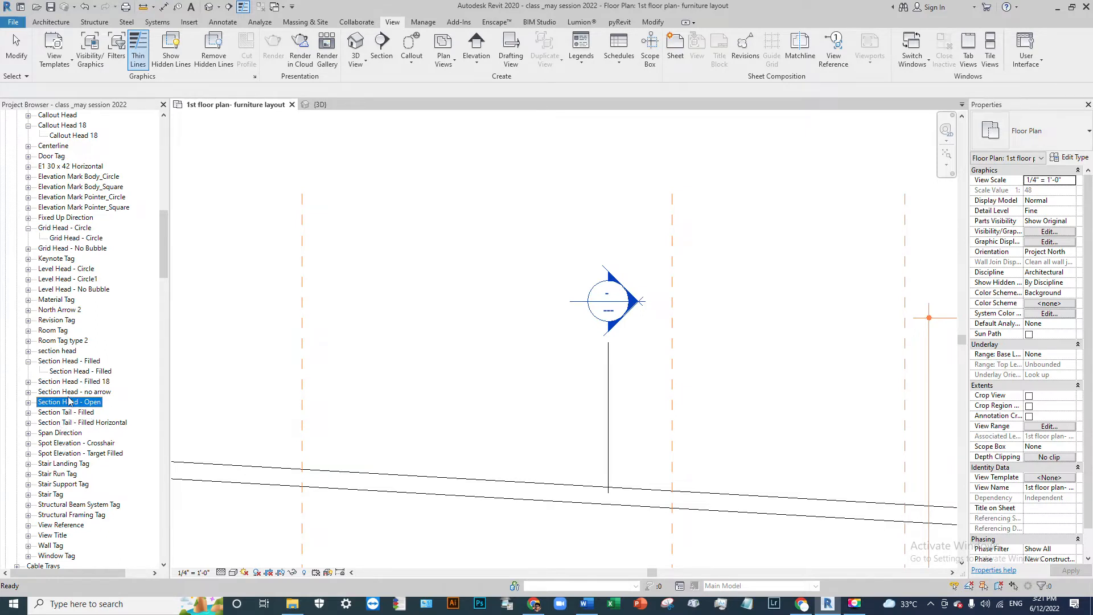
left_click(85, 383)
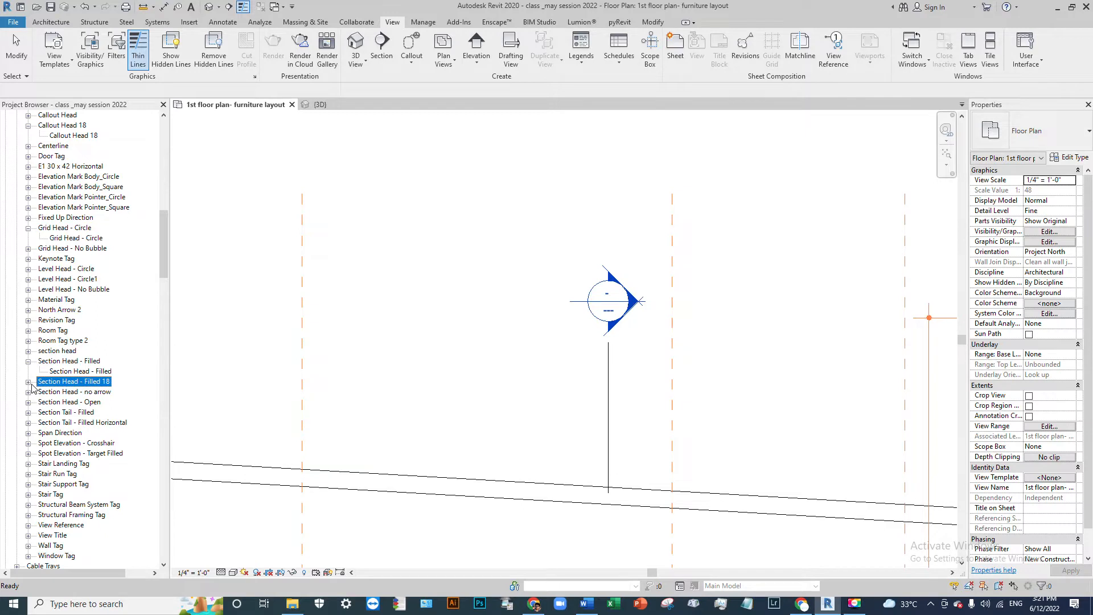
left_click(82, 362)
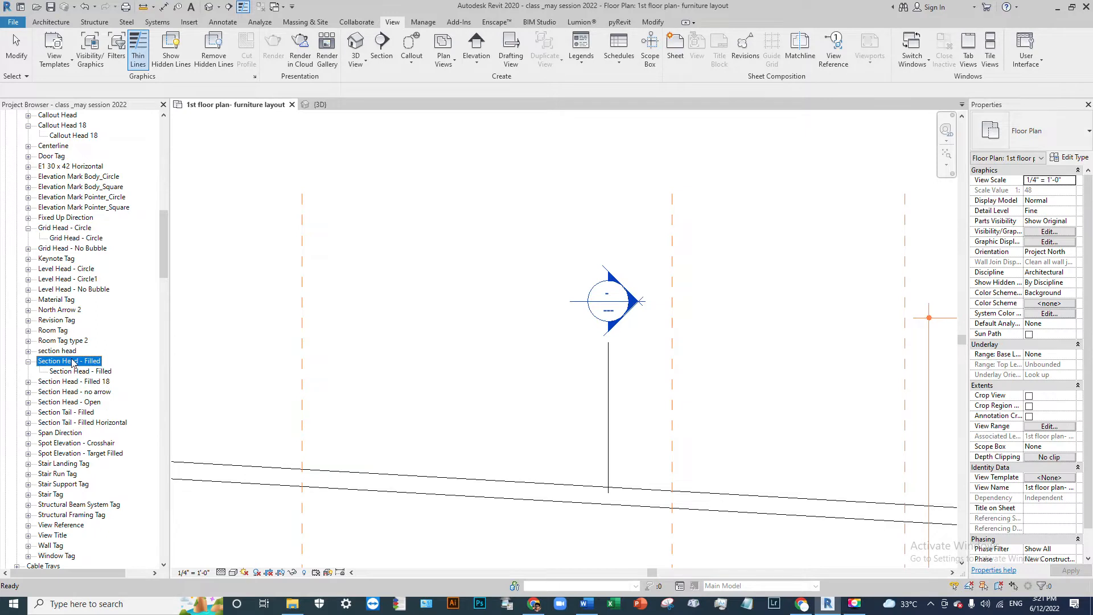
- Open the Section Head - Filled 18 family for editing
right_click(69, 362)
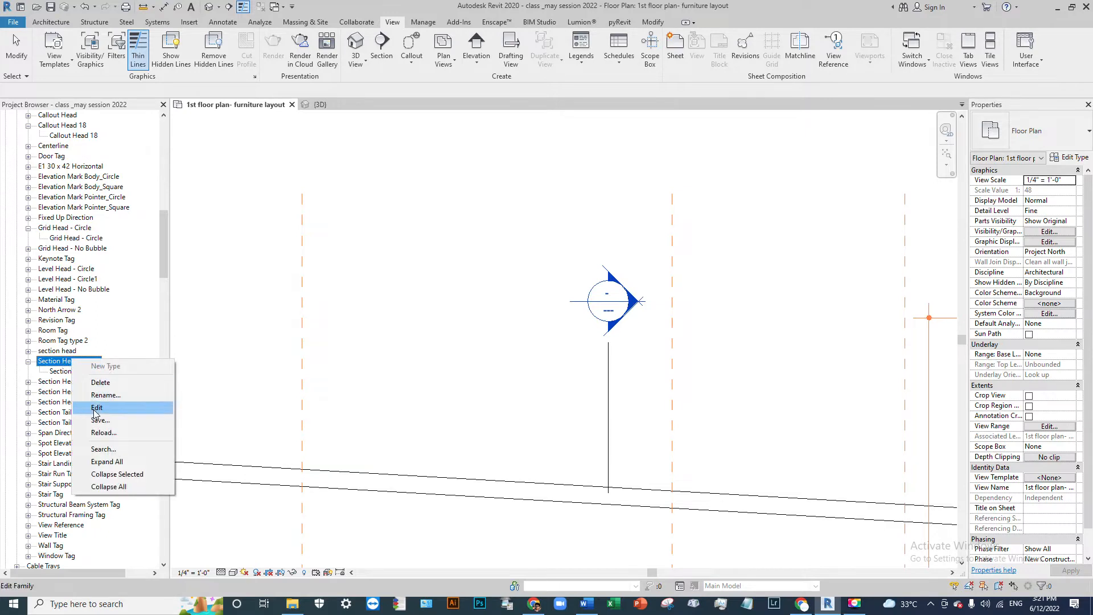
left_click(63, 382)
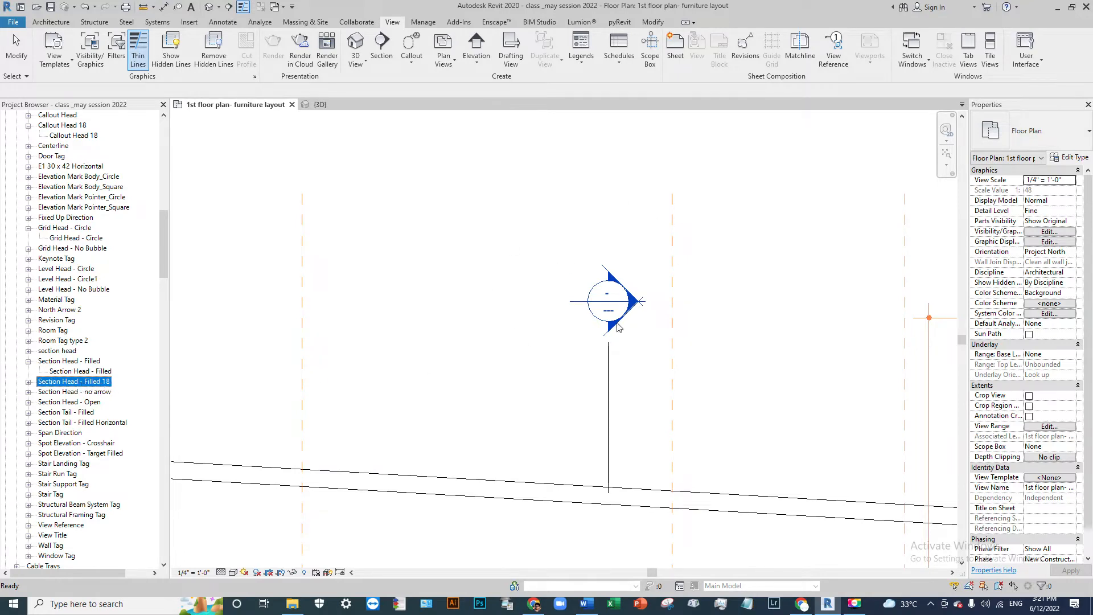
right_click(57, 386)
left_click(88, 435)
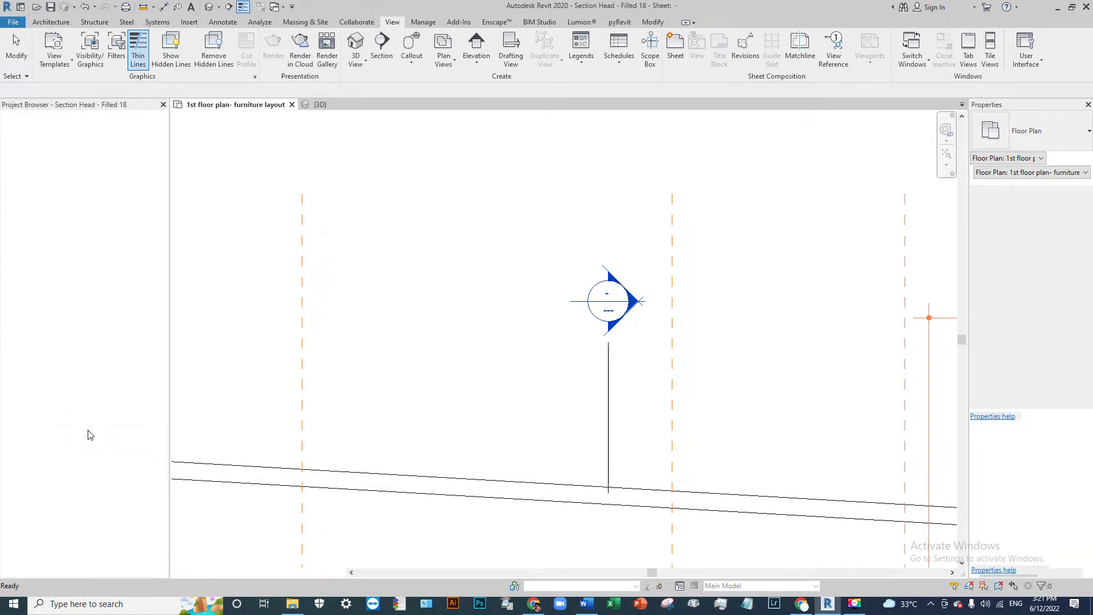
- Set the radius of the upper arc of the section head circle to 3/32"
middle_click_drag(622, 317, 830, 303)
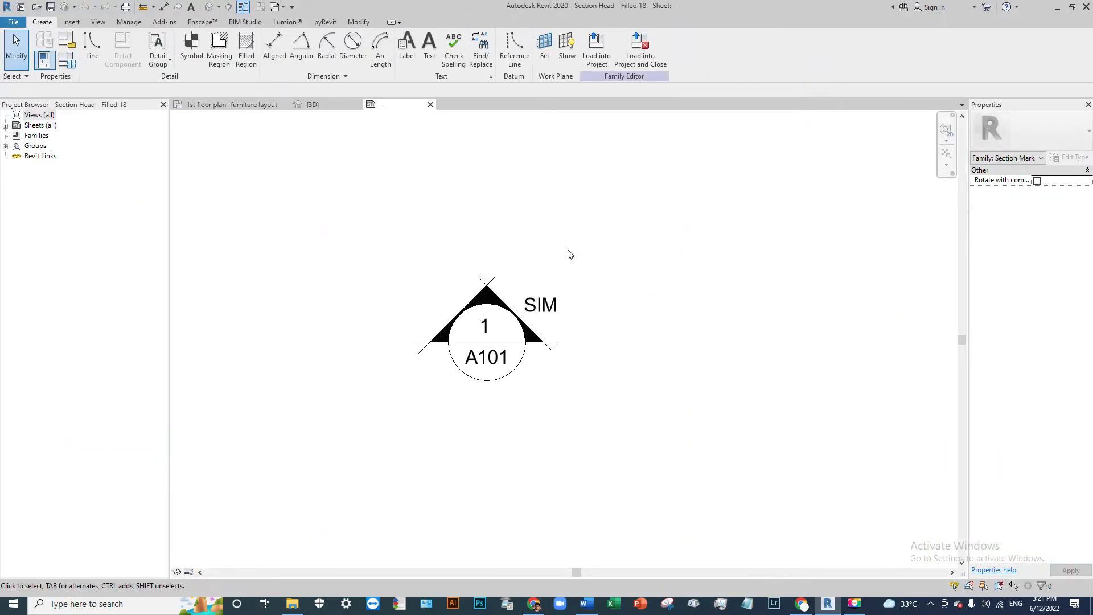
middle_click_drag(514, 307, 552, 333)
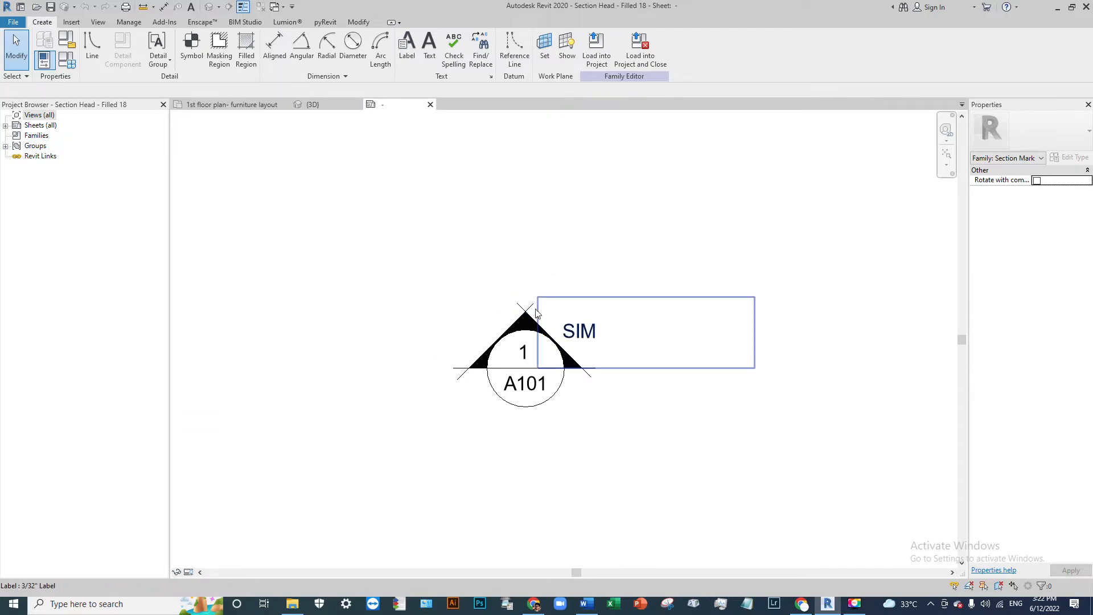
scroll(608, 398, "up", 2)
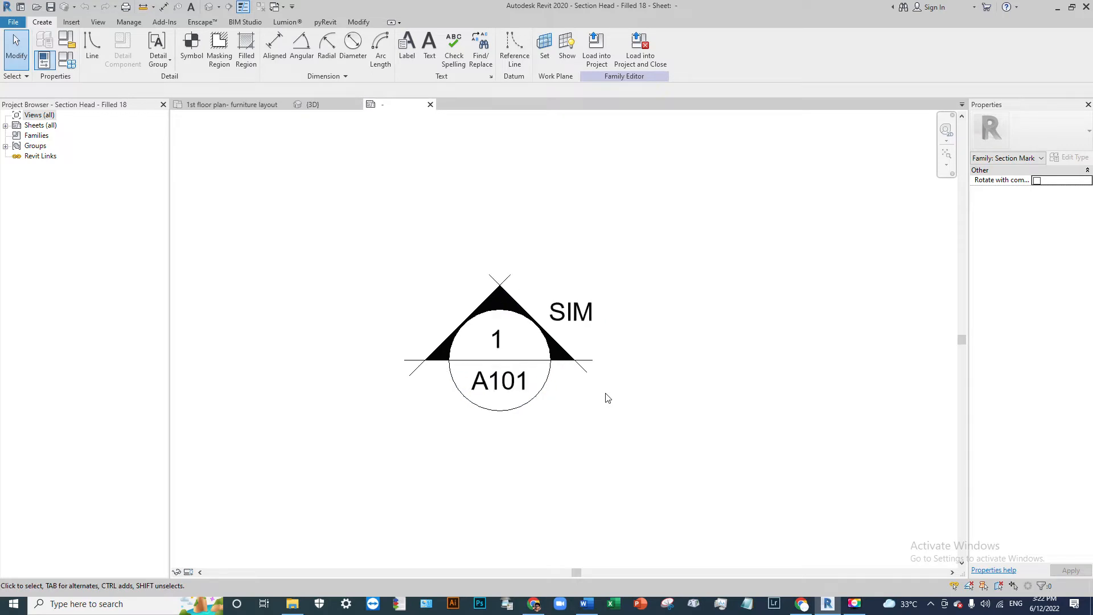
scroll(470, 344, "up", 2)
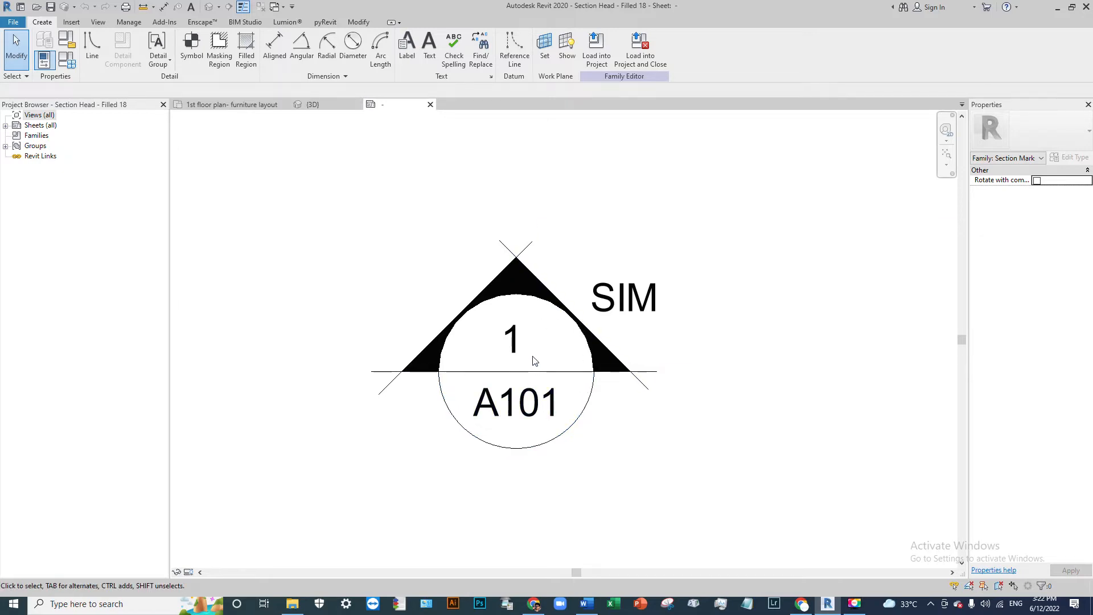
left_click(587, 408)
scroll(587, 409, "up", 5)
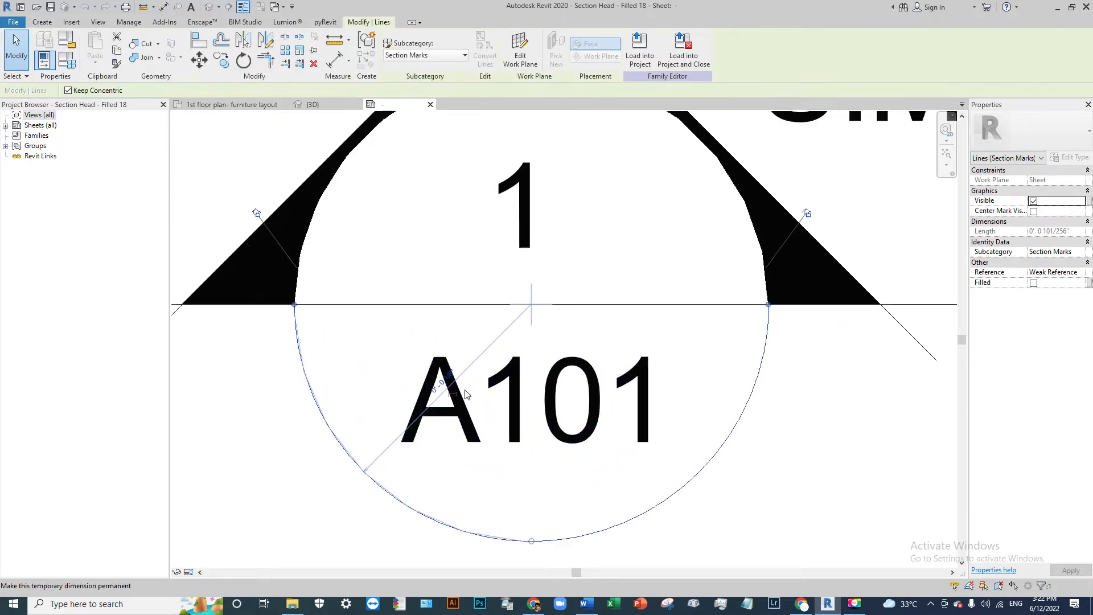
scroll(609, 349, "down", 2)
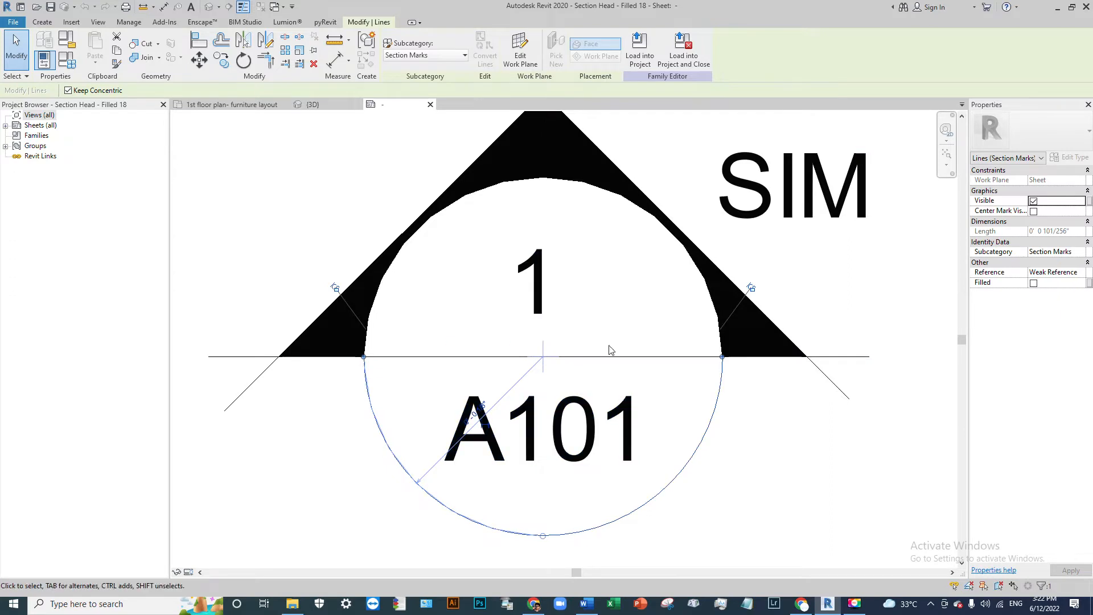
left_click(703, 286)
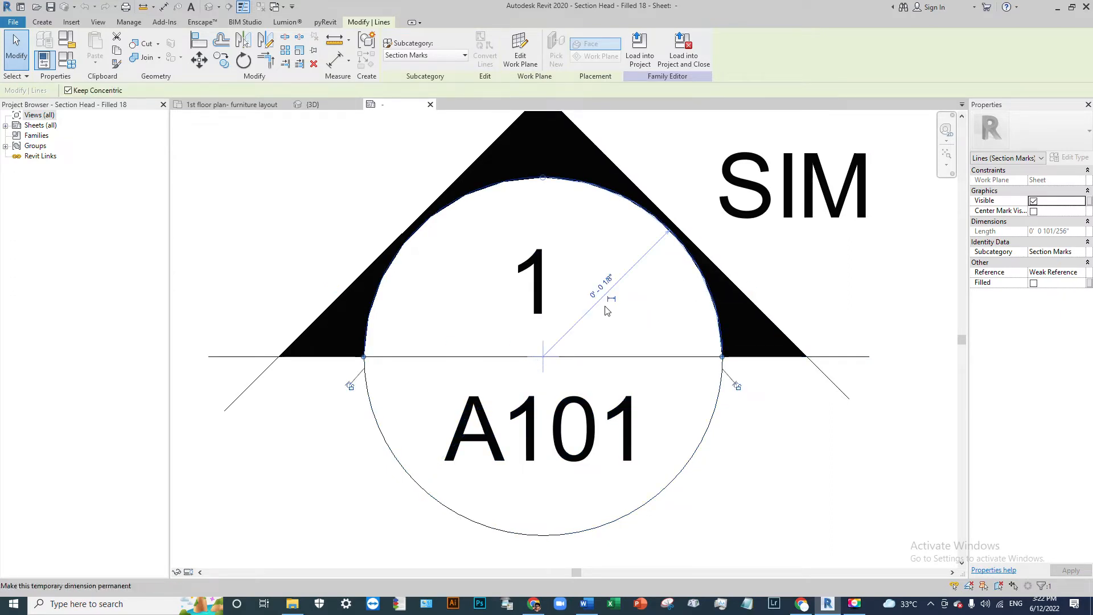
left_click(608, 282)
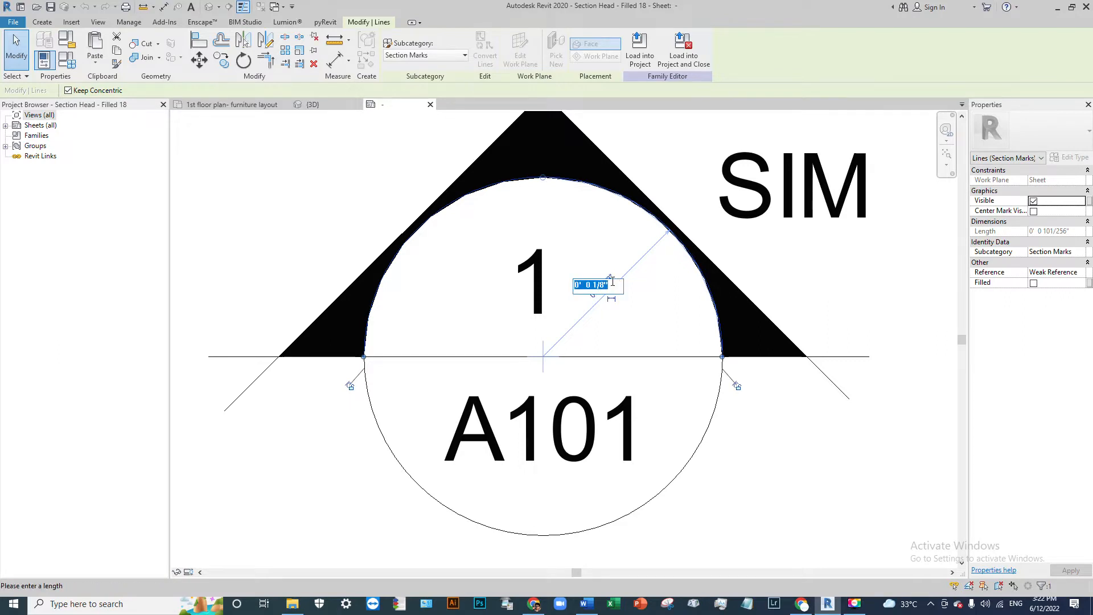
type("1")
type("/32")
key("Return")
key("Escape")
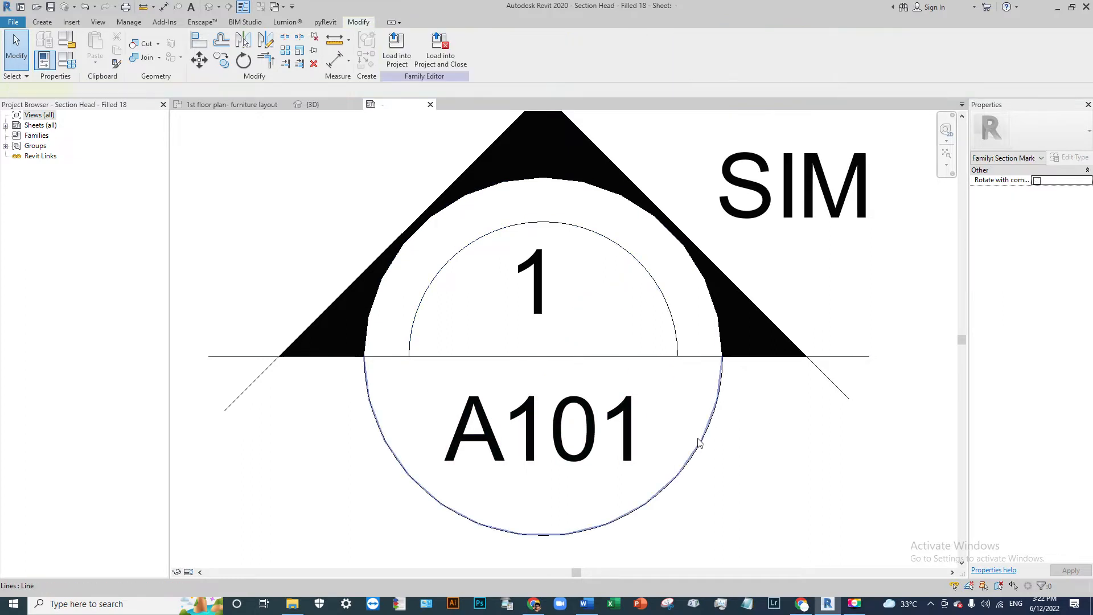
- Set the radius of the lower arc of the section head circle to 3/32" and deselect it
left_click(701, 441)
left_click(478, 416)
type("3/3")
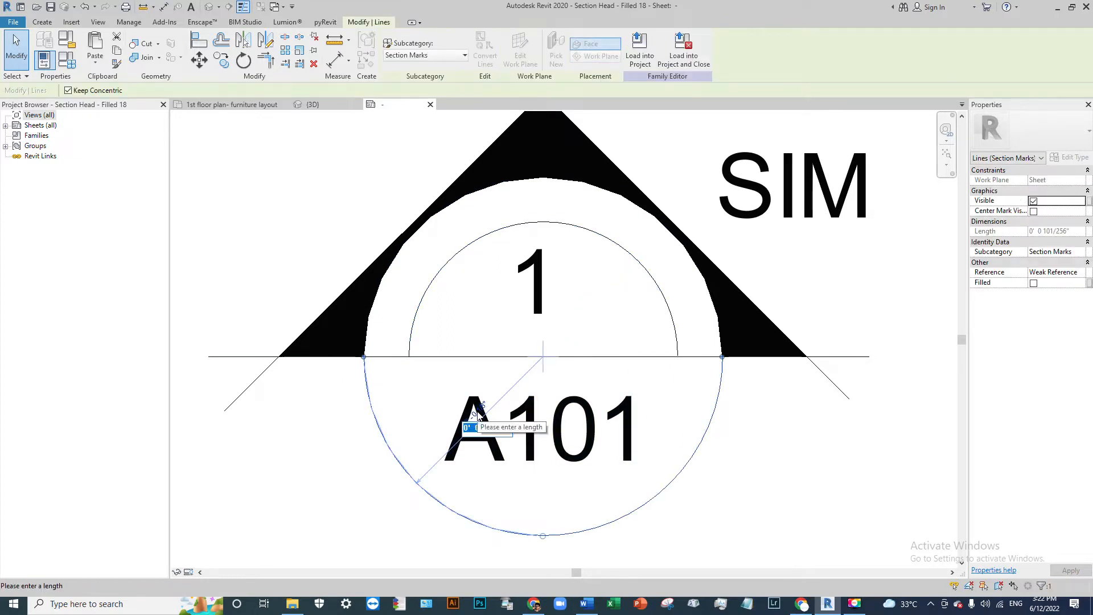
type("2")
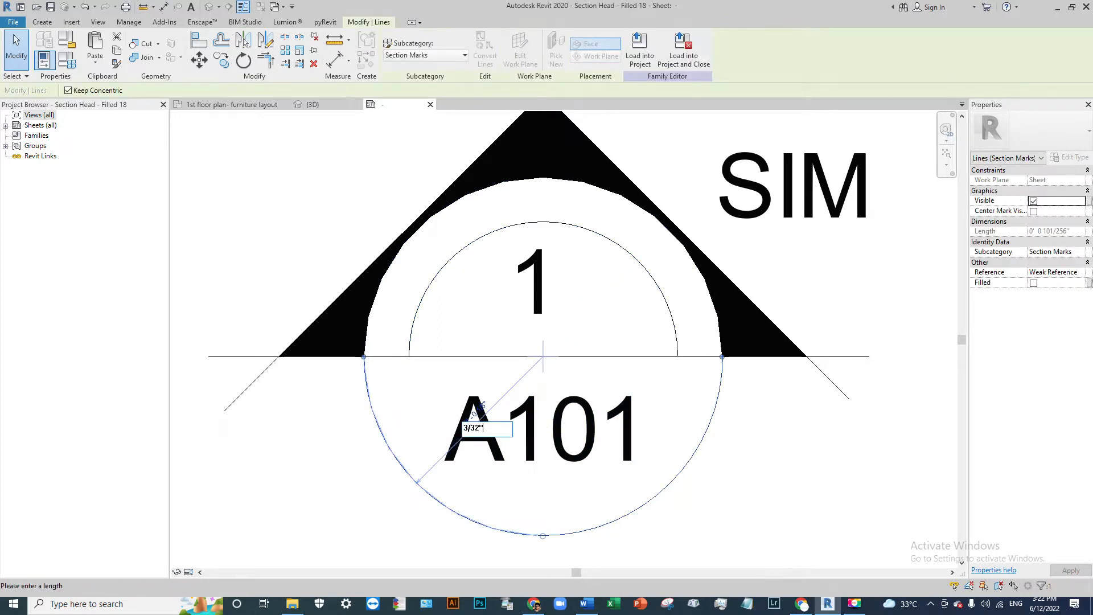
type("\"")
key("Return")
left_click(692, 458)
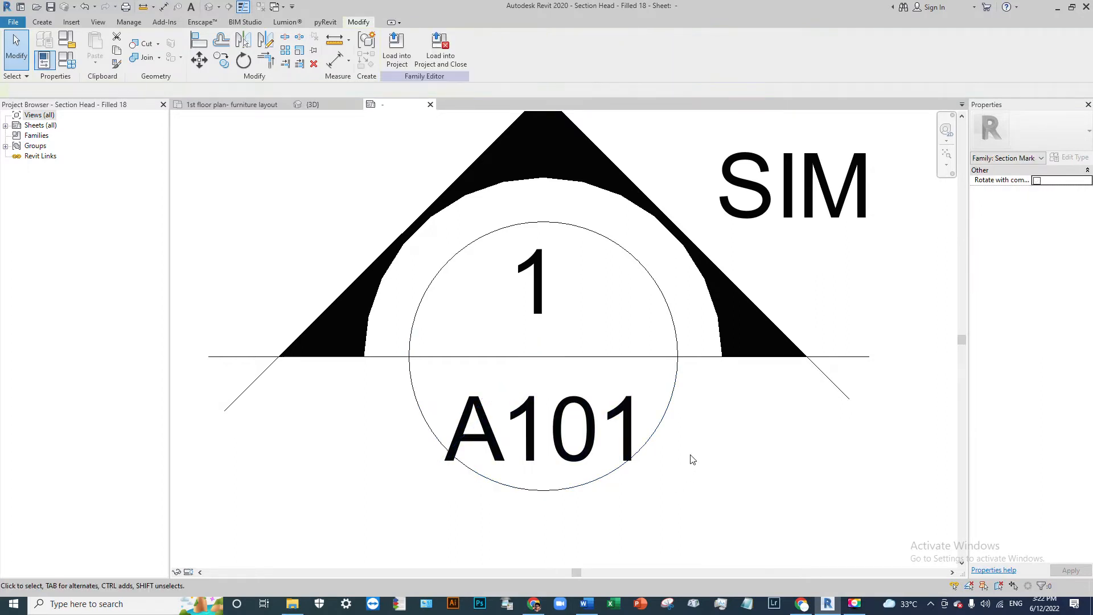
- Try a text size of 1/64" in the type properties of the A101 label and apply it
left_click(626, 430)
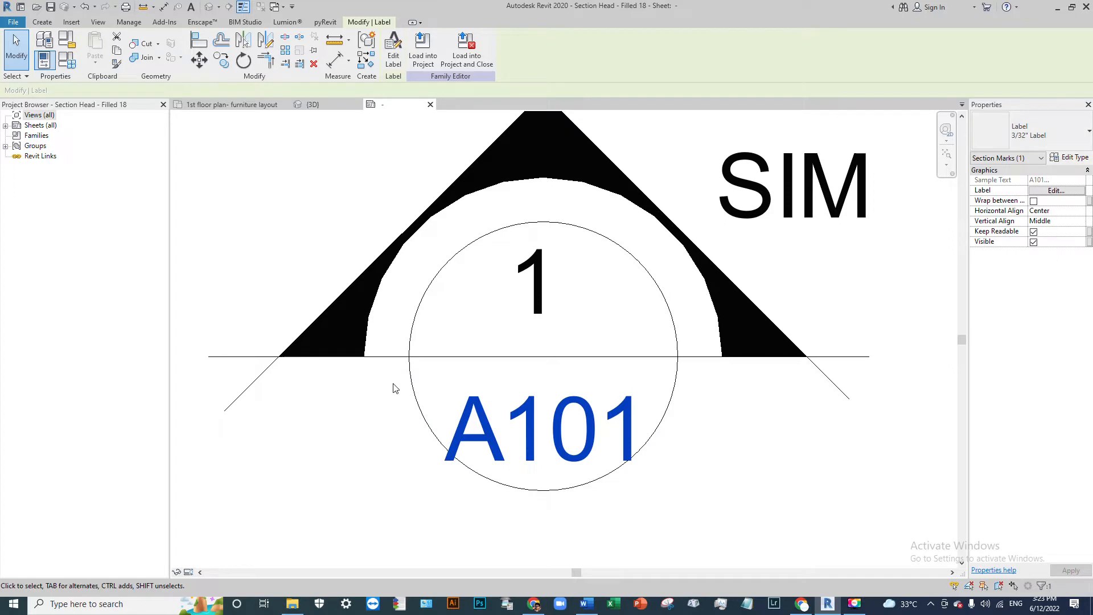
left_click(785, 482)
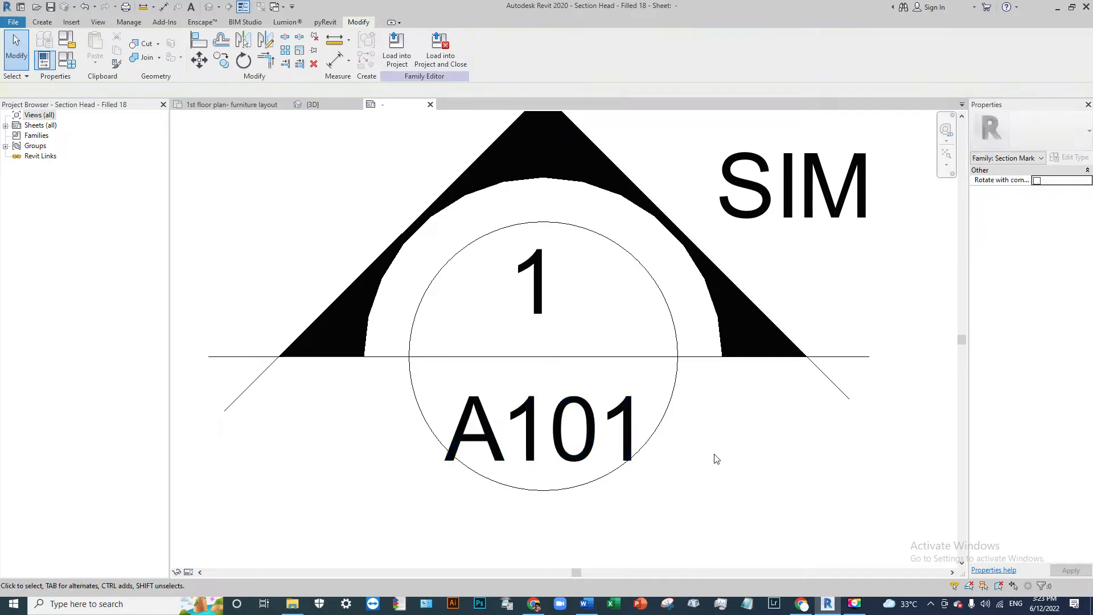
left_click(629, 410)
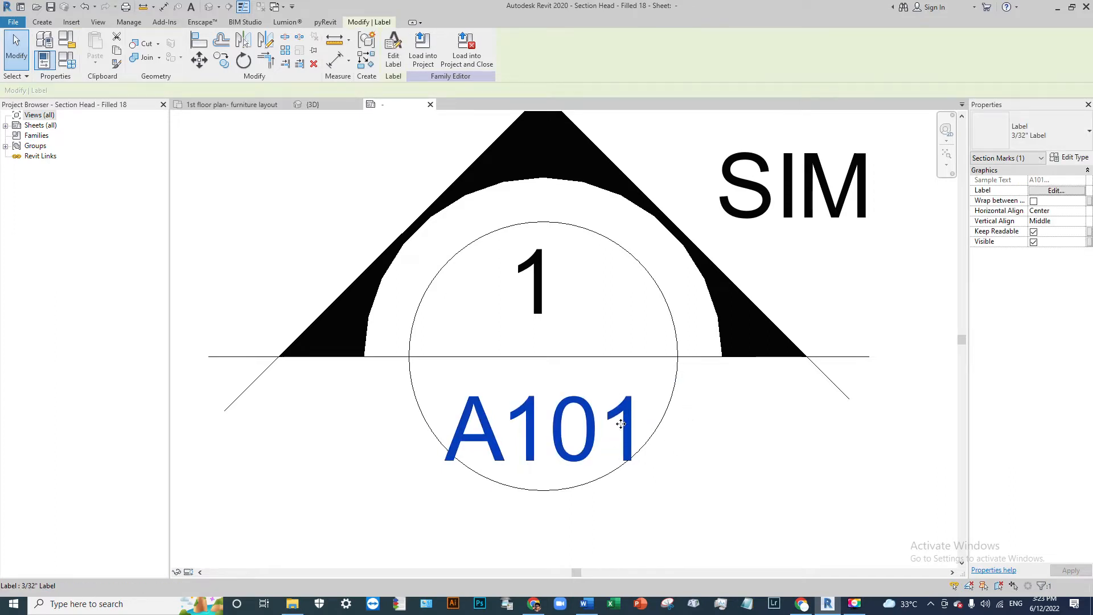
key("Escape")
left_click(629, 426)
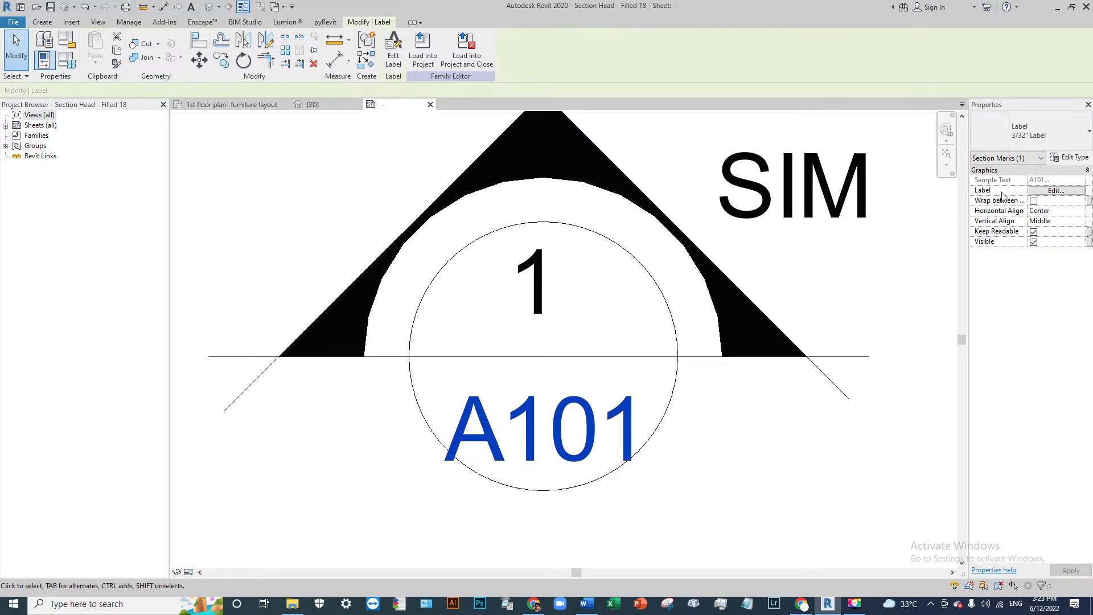
left_click(1074, 158)
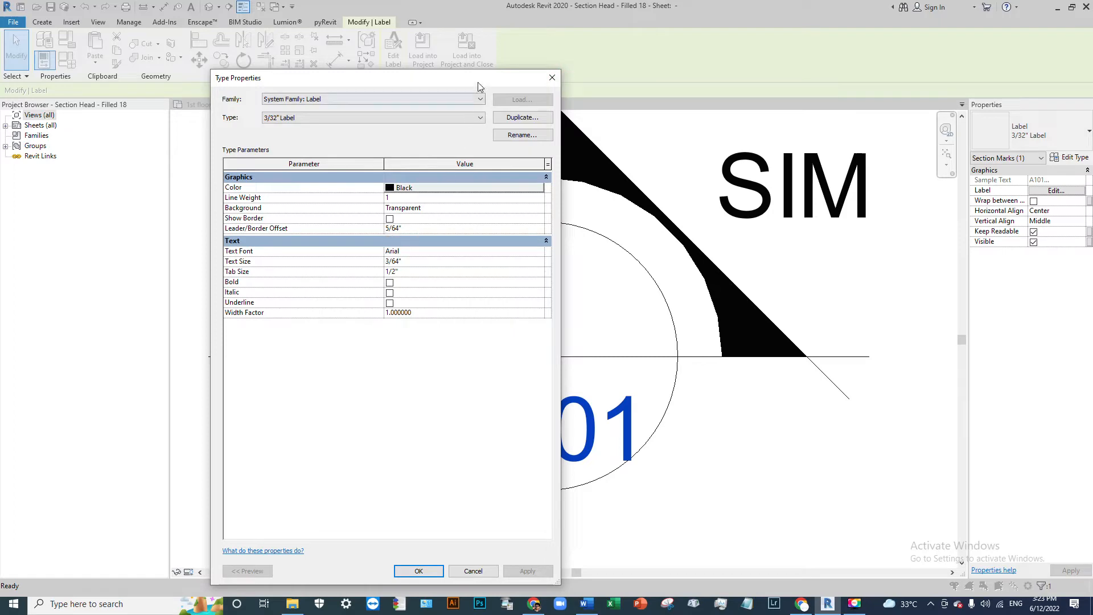
left_click_drag(477, 80, 339, 94)
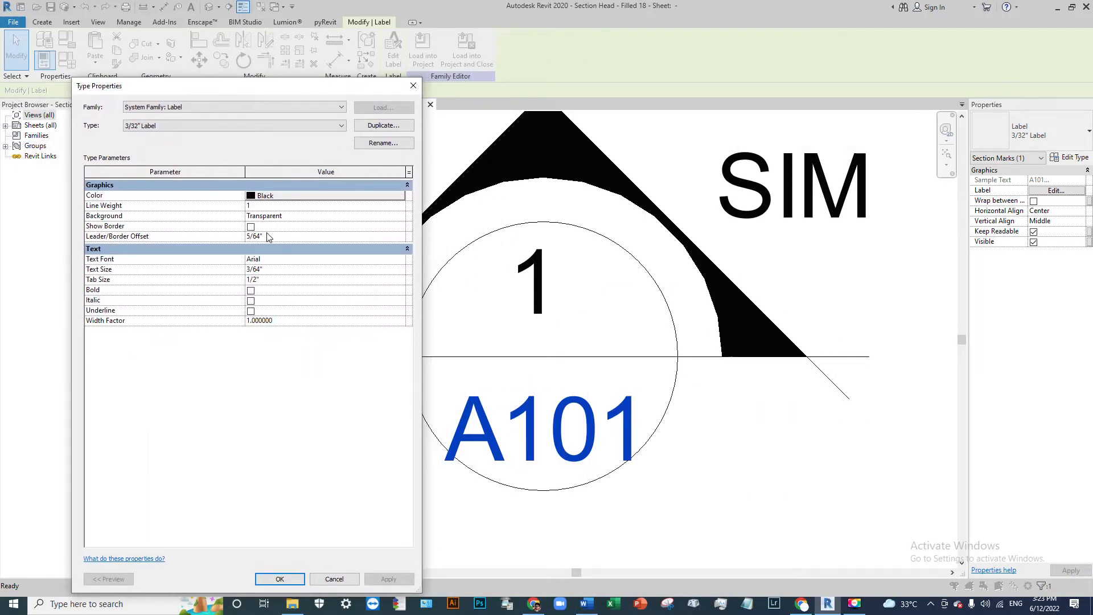
left_click(280, 270)
left_click(261, 272)
type("1")
left_click(281, 279)
left_click(400, 578)
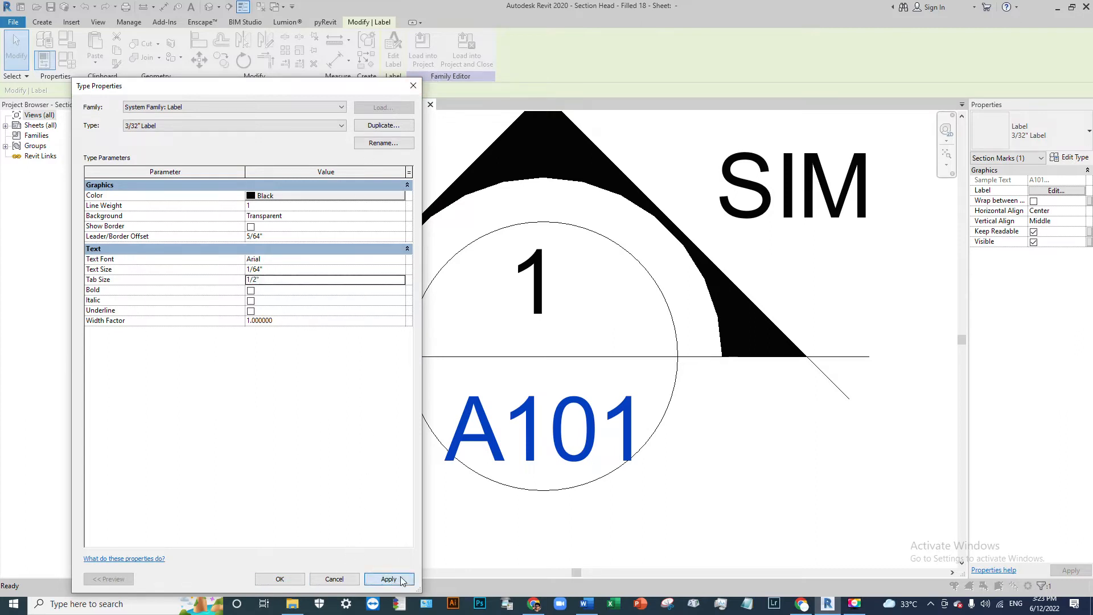
- Restore the label type's text size to 3/64", apply it, and close the type properties
left_click(272, 269)
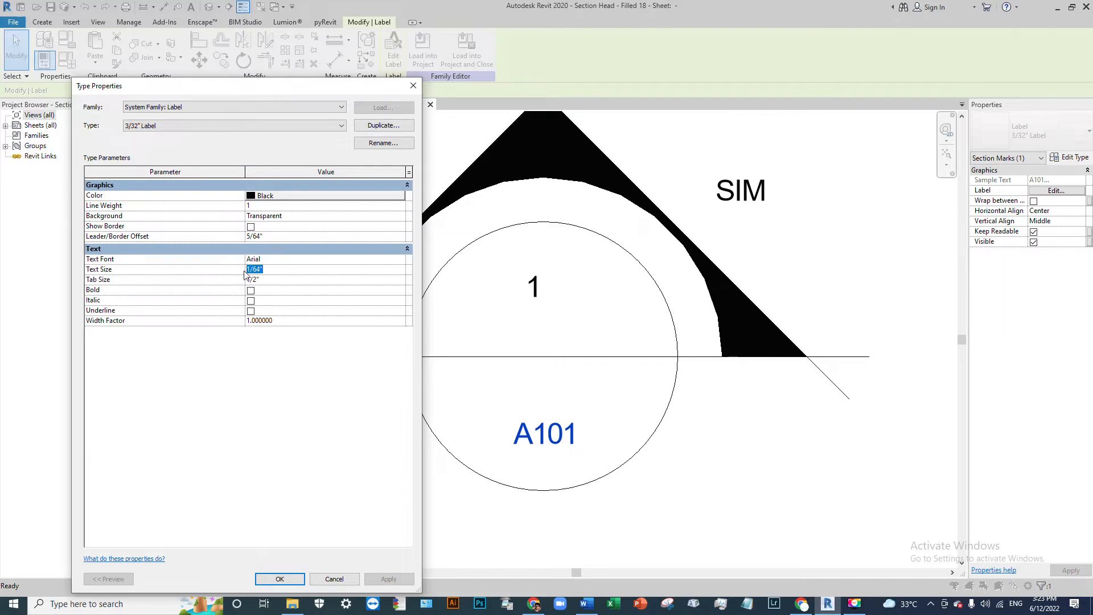
type("3/")
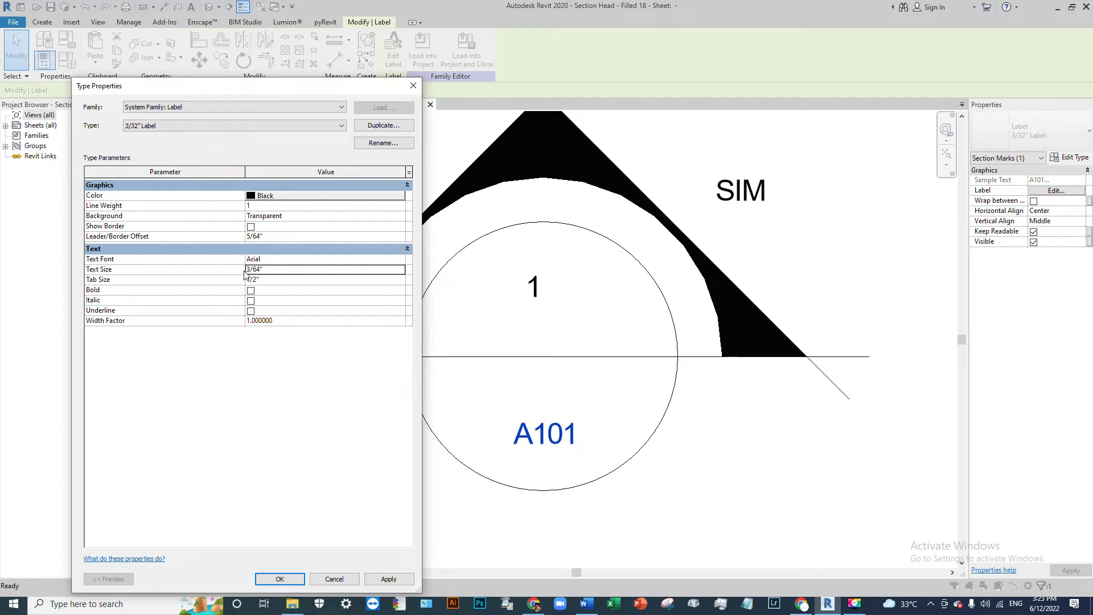
left_click(400, 581)
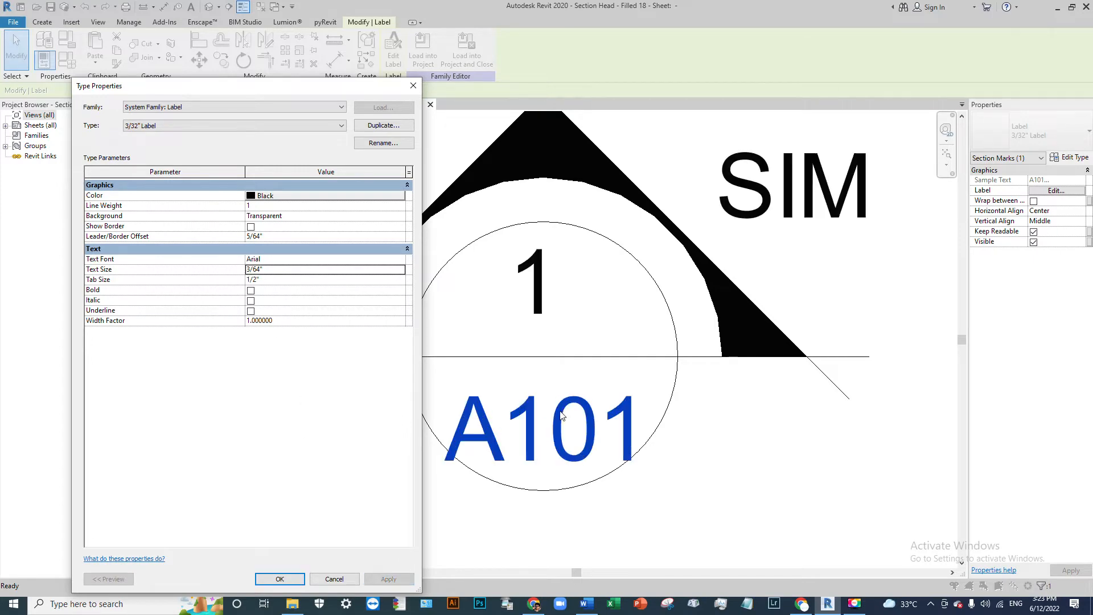
left_click(329, 581)
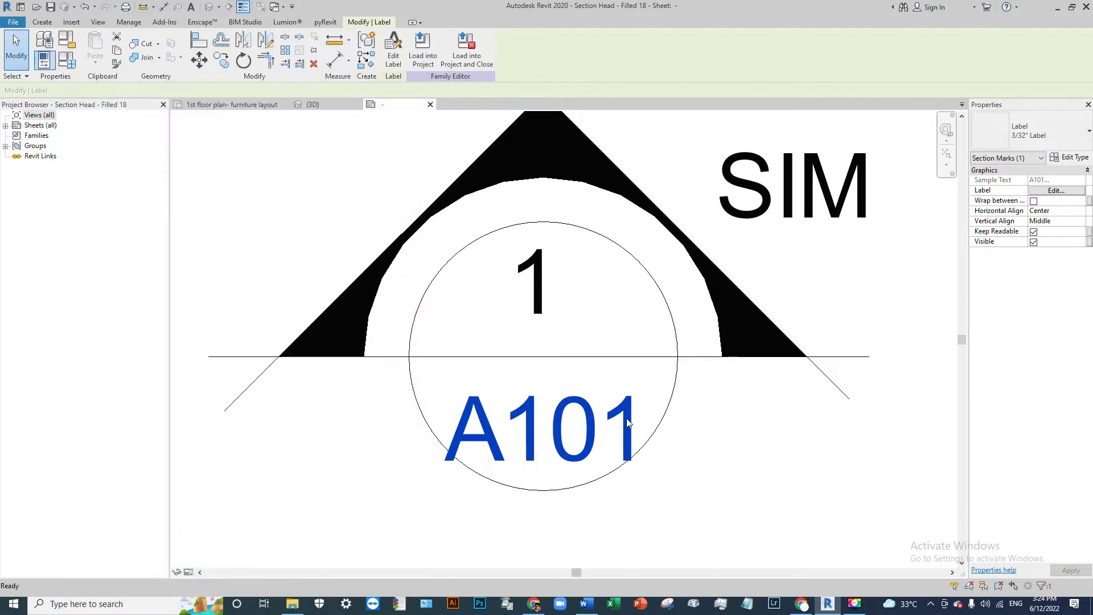
- Move the A101 label up and the 1 label slightly down and right so both fit centred within the smaller circle
left_click(598, 434)
left_click_drag(599, 433, 591, 404)
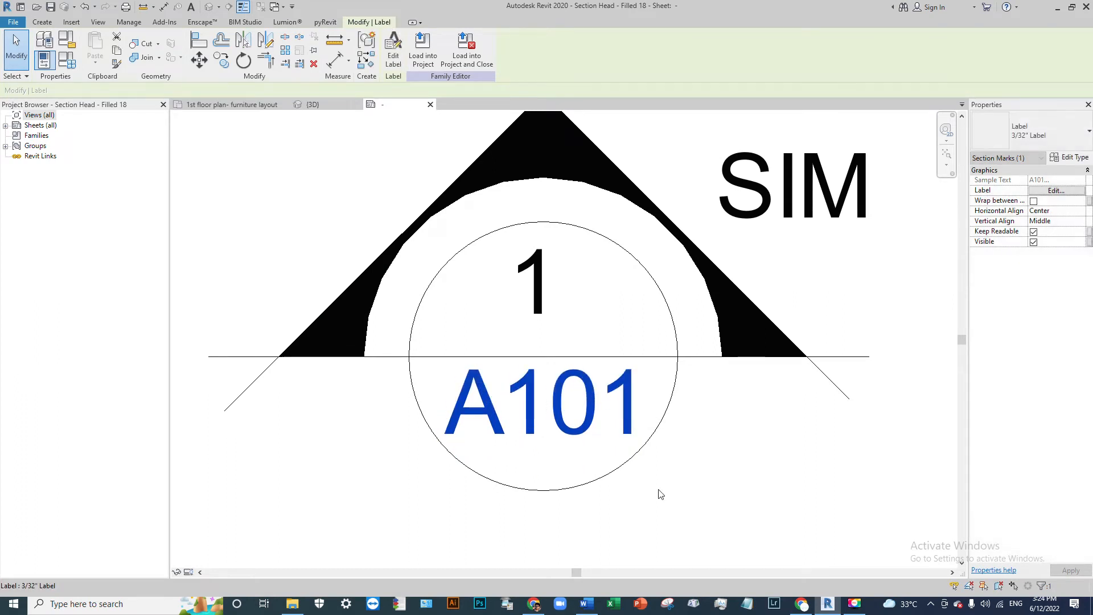
scroll(528, 398, "down", 2)
left_click(538, 339)
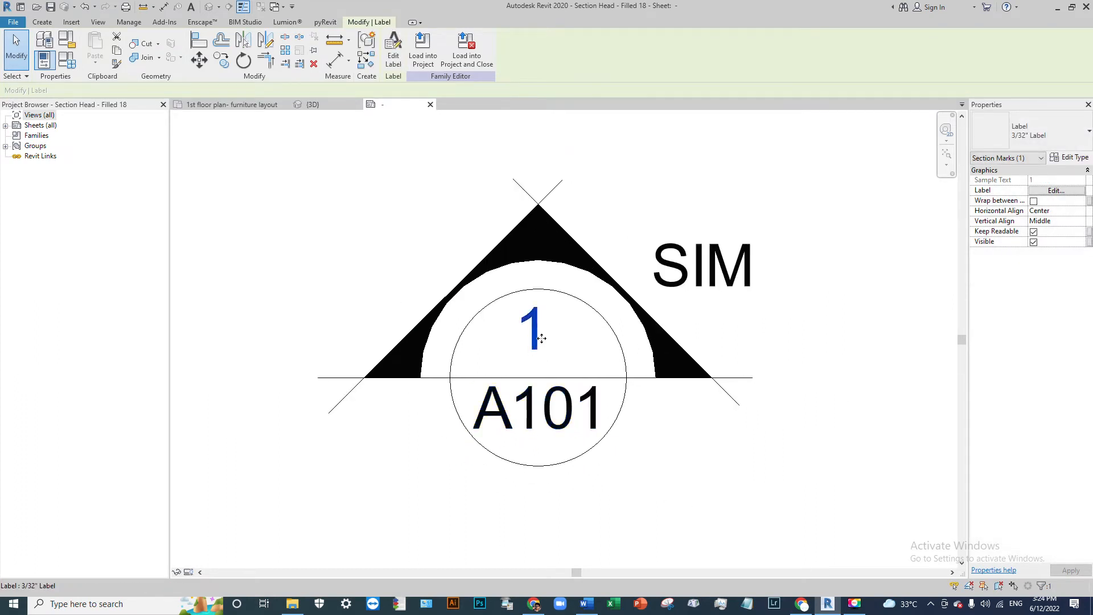
left_click_drag(541, 338, 548, 347)
left_click(587, 451)
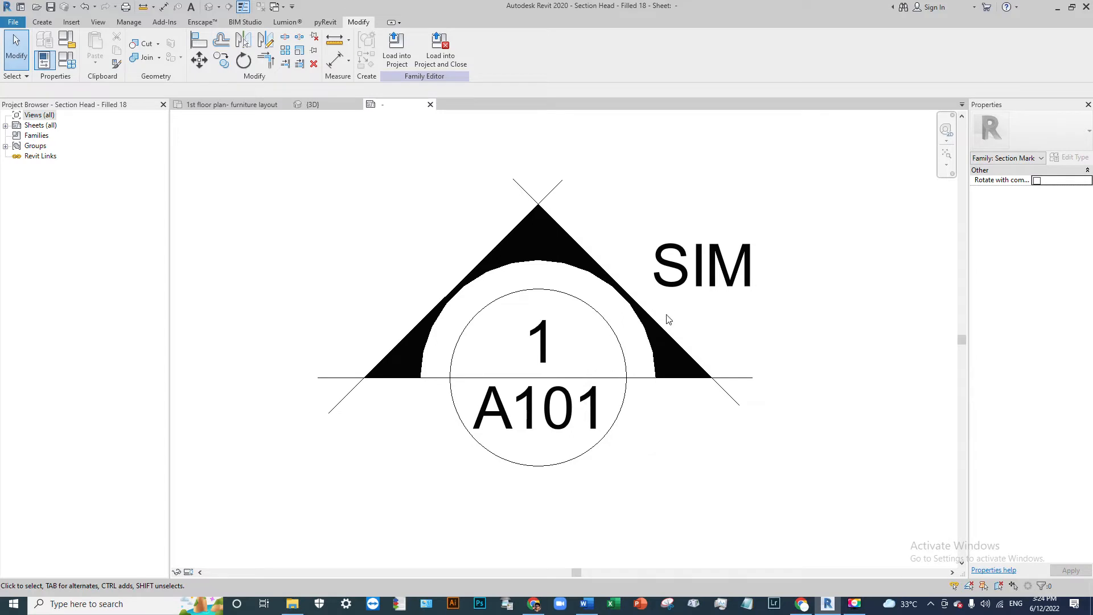
- Try to pull the inner arc of the right filled region inward toward the smaller circle
scroll(740, 336, "up", 3)
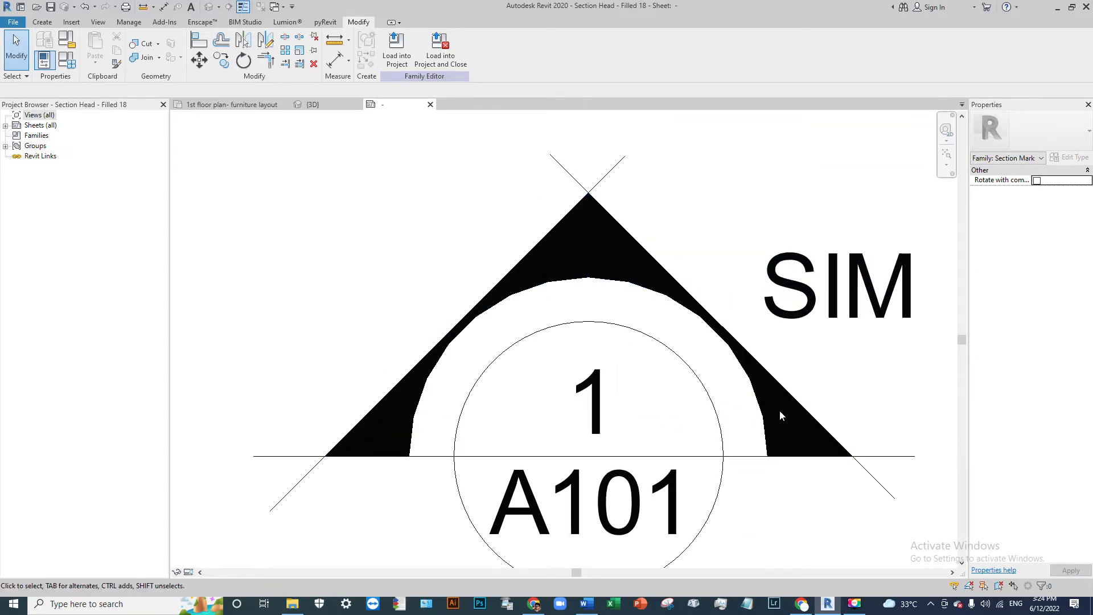
left_click(754, 394)
left_click_drag(719, 335, 704, 359)
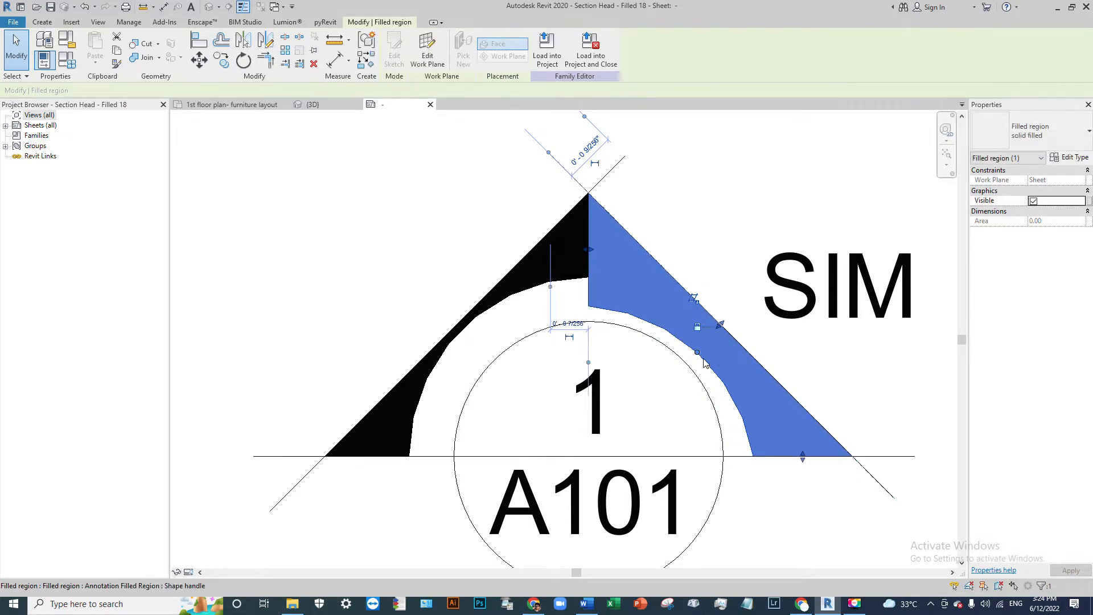
key("Escape")
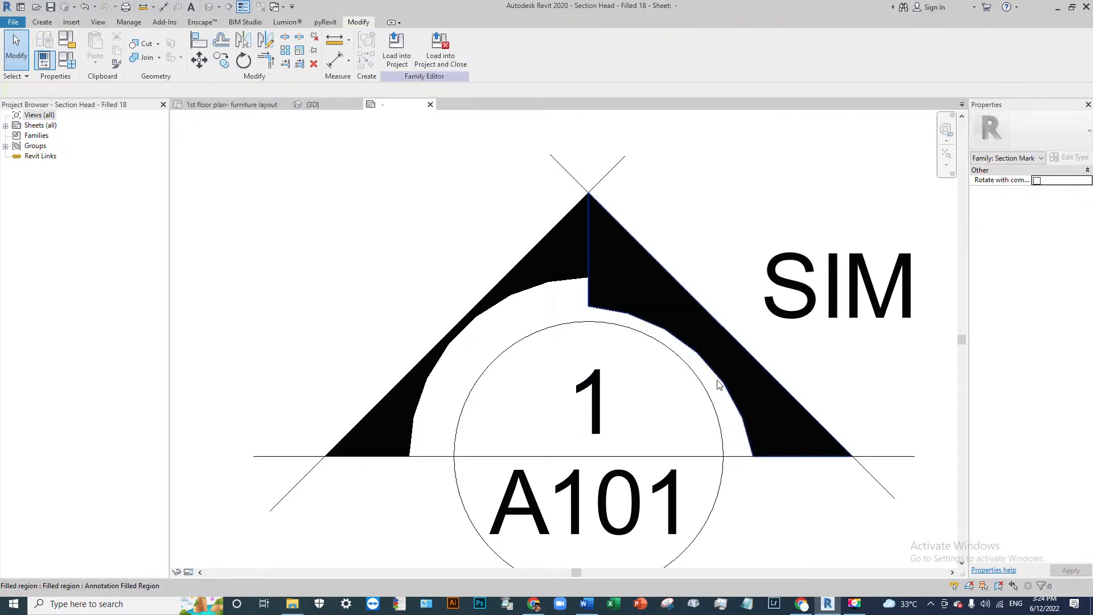
left_click(718, 385)
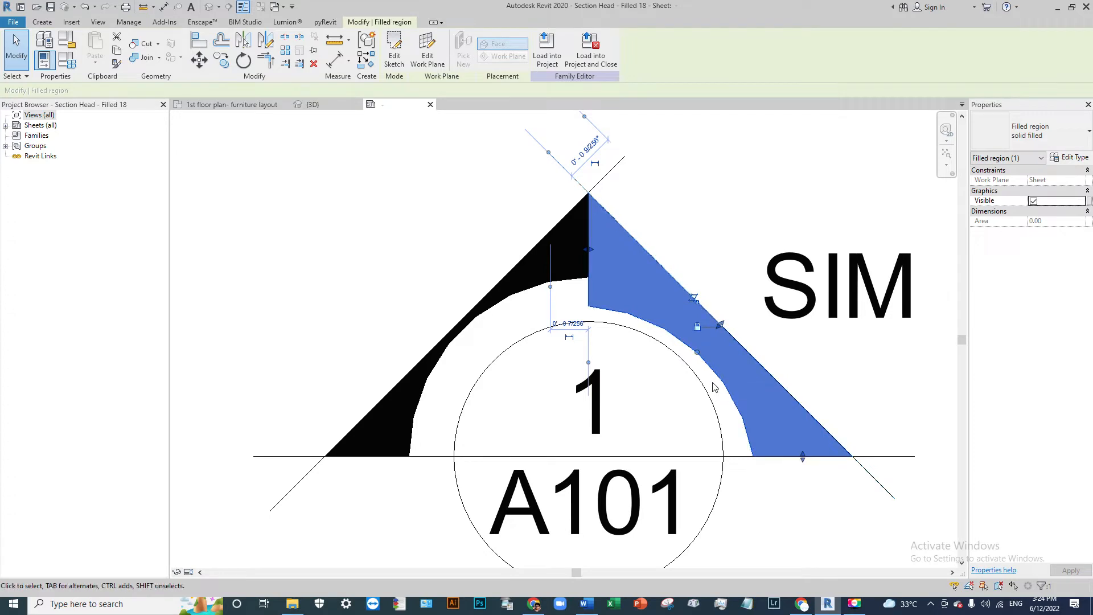
key("Escape")
left_click(718, 381)
left_click(487, 139)
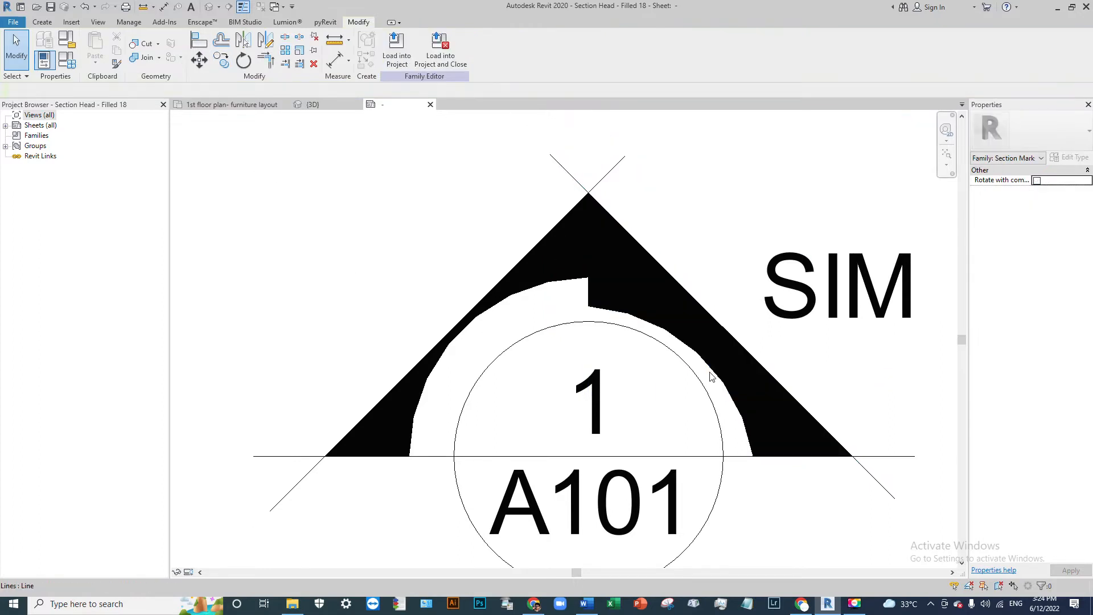
- Edit the right filled region's boundary, deleting its inner arc and picking the upper arc of the smaller circle as the new boundary line
left_click(709, 366)
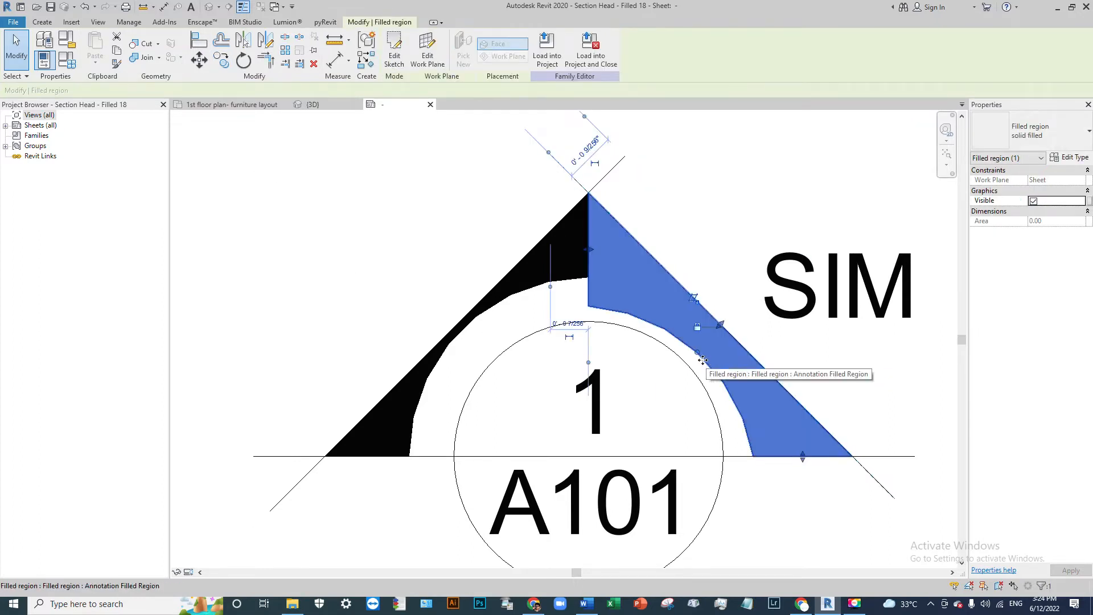
left_click(395, 57)
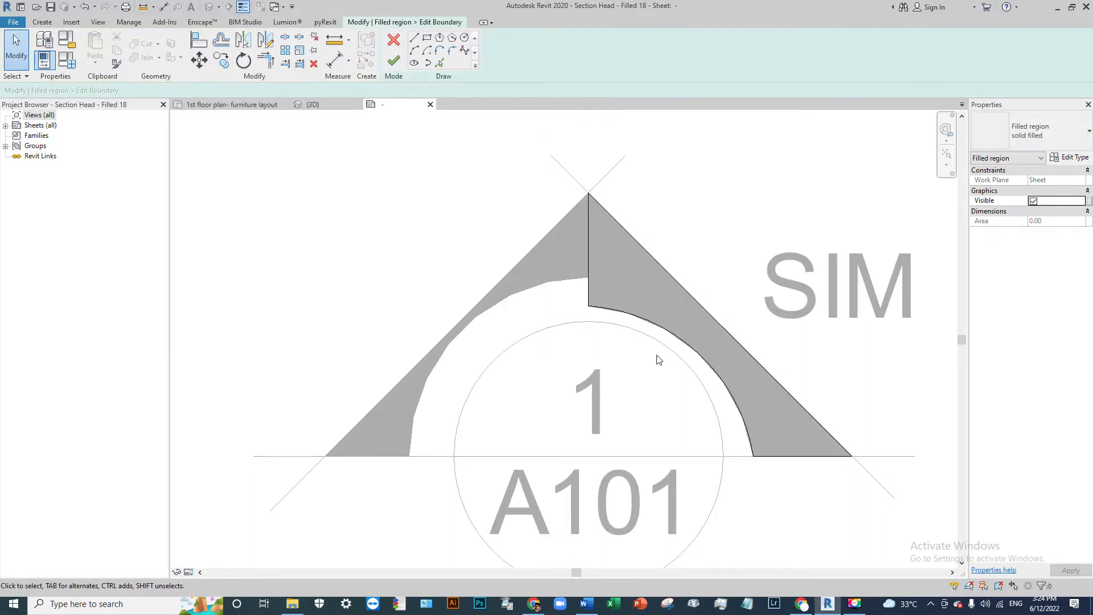
scroll(767, 477, "up", 1)
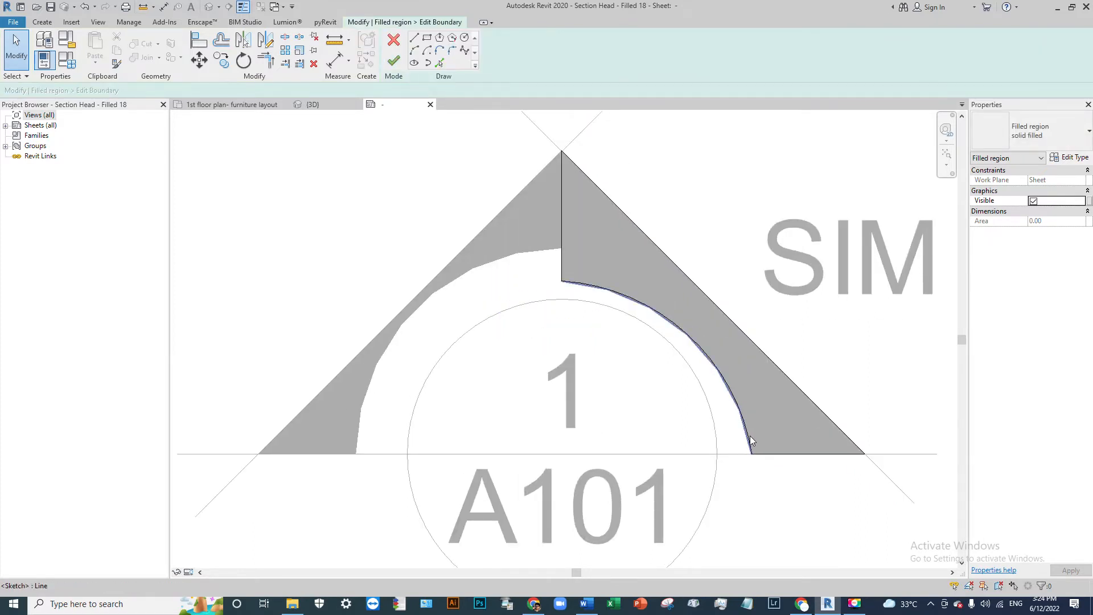
left_click(746, 436)
key("Delete")
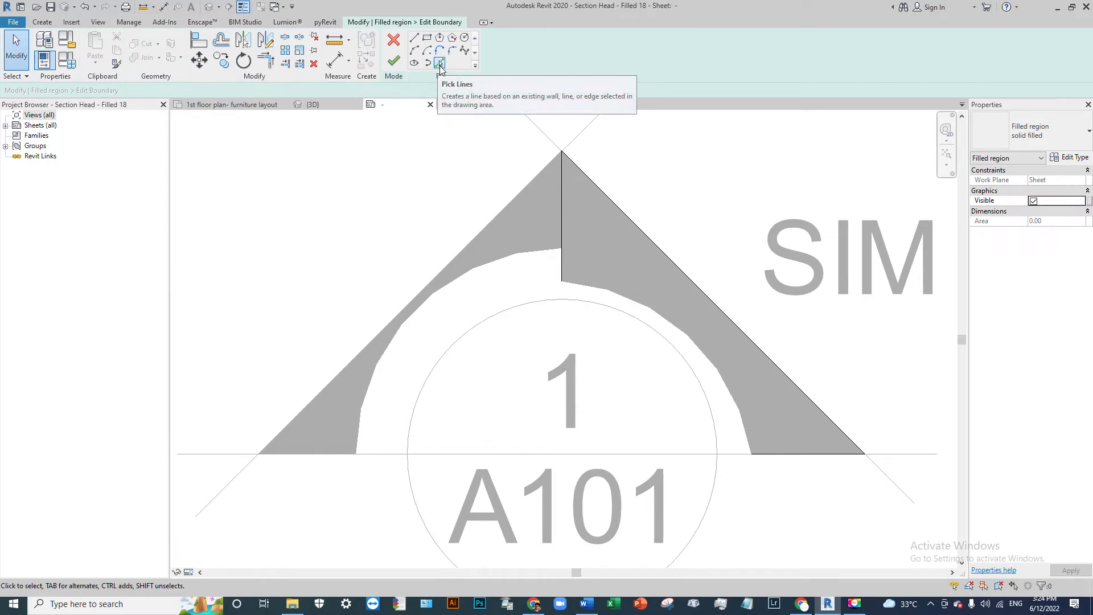
left_click(440, 63)
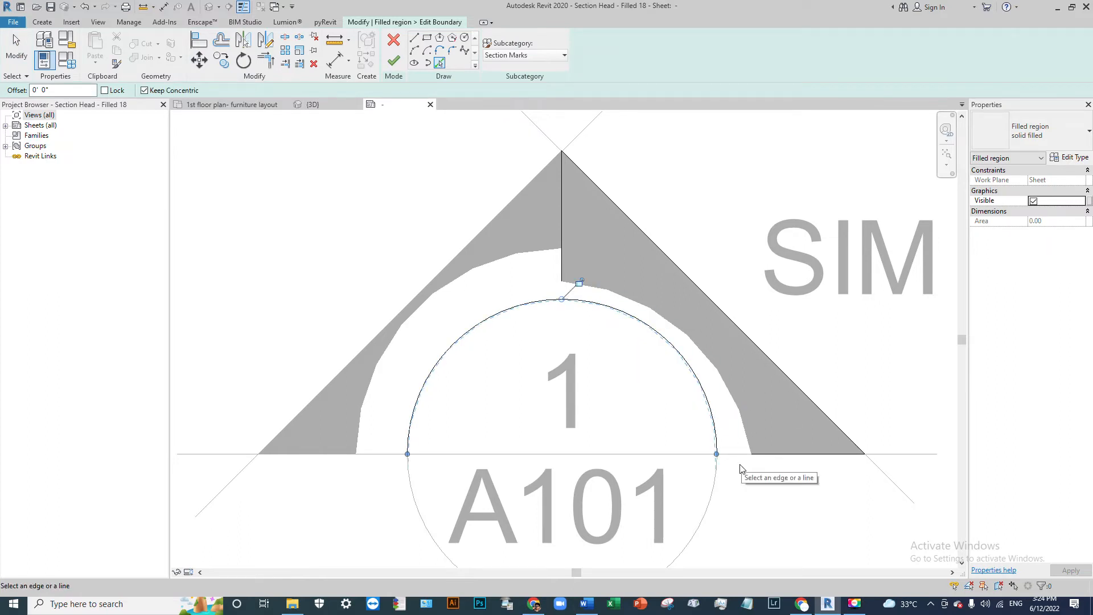
key("Escape")
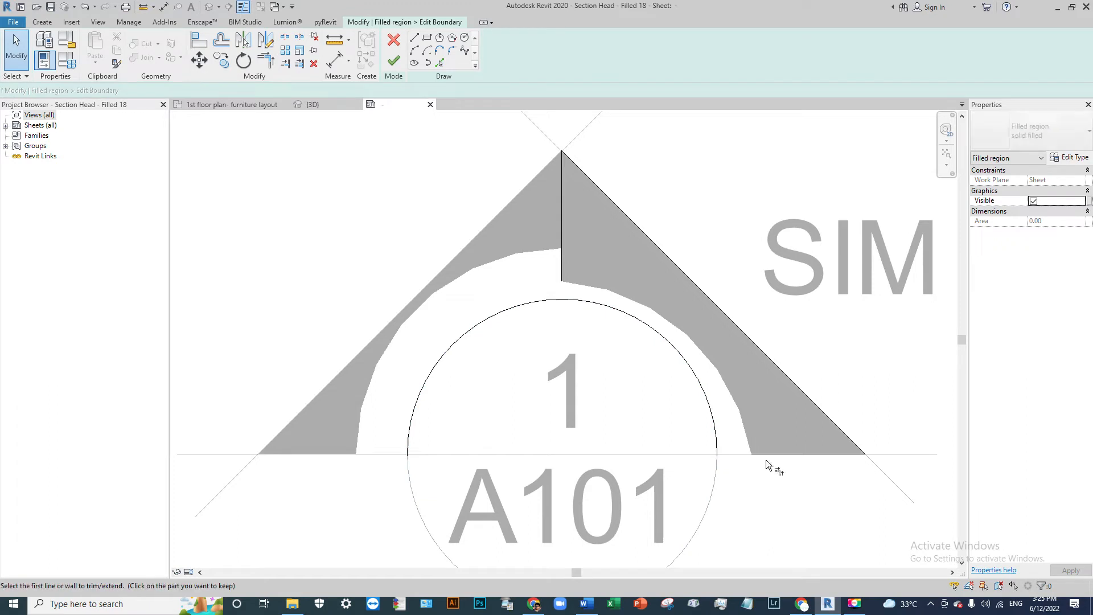
- Trim and extend the boundary's horizontal base line and vertical line so they meet the picked arc at its corners
key("t")
key("r")
left_click(774, 454)
left_click(718, 444)
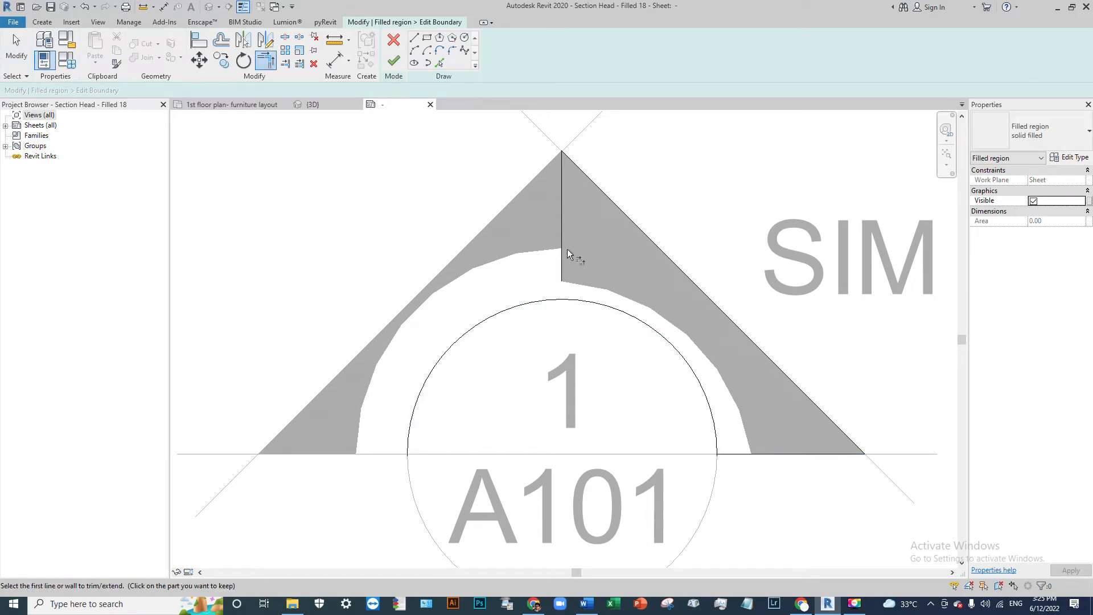
left_click(563, 263)
left_click(581, 299)
key("Escape")
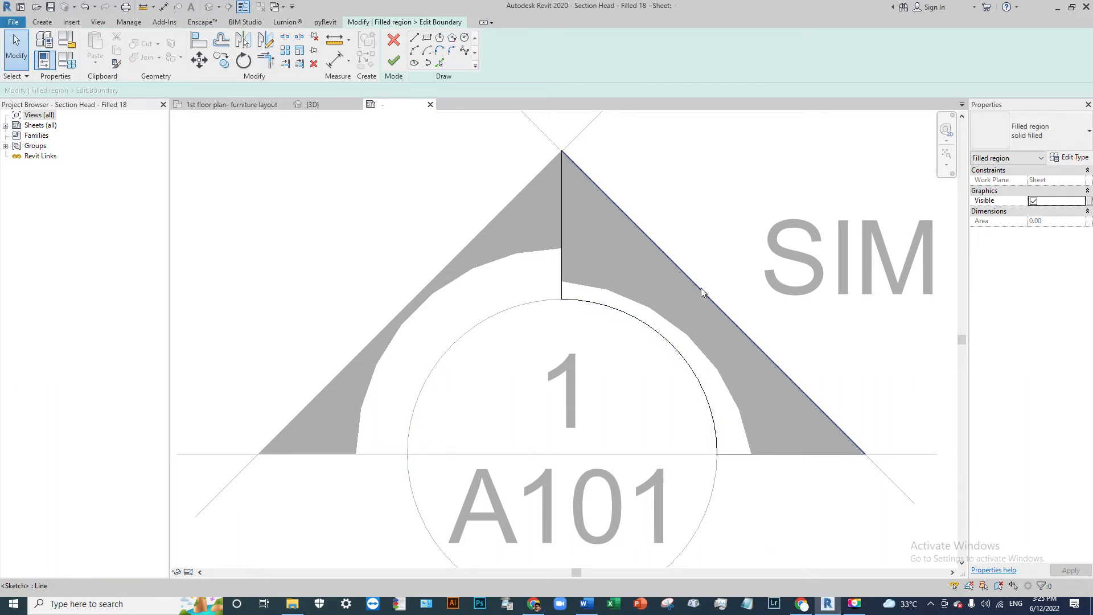
- Move the boundary's sloped outer line inward until it nearly touches the circle's arc, and finish the region sketch
left_click_drag(700, 287, 672, 331)
left_click(871, 525)
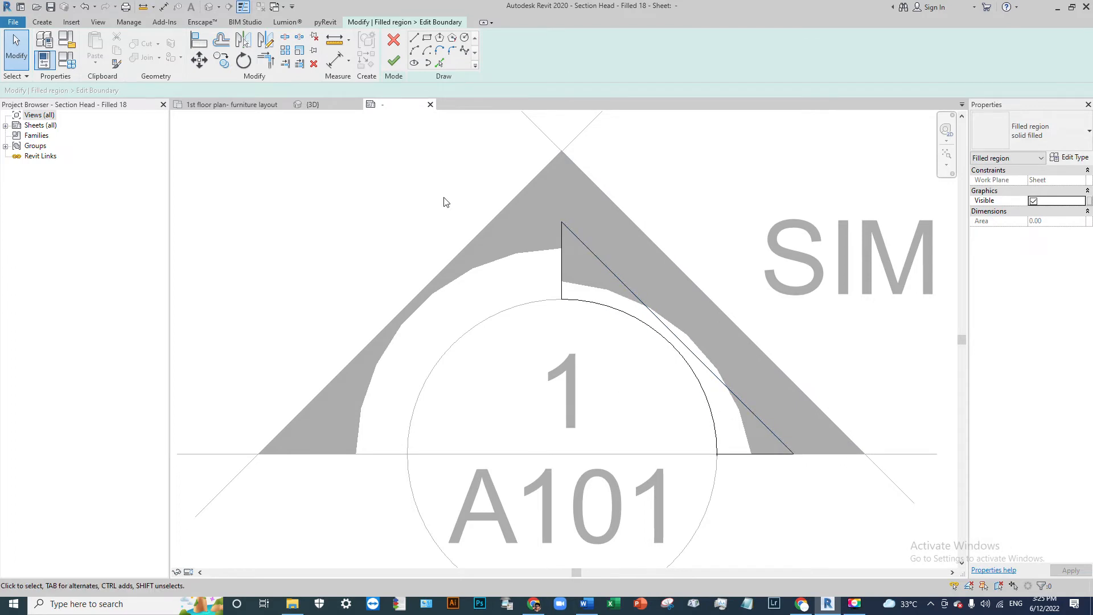
left_click(397, 65)
left_click(676, 292)
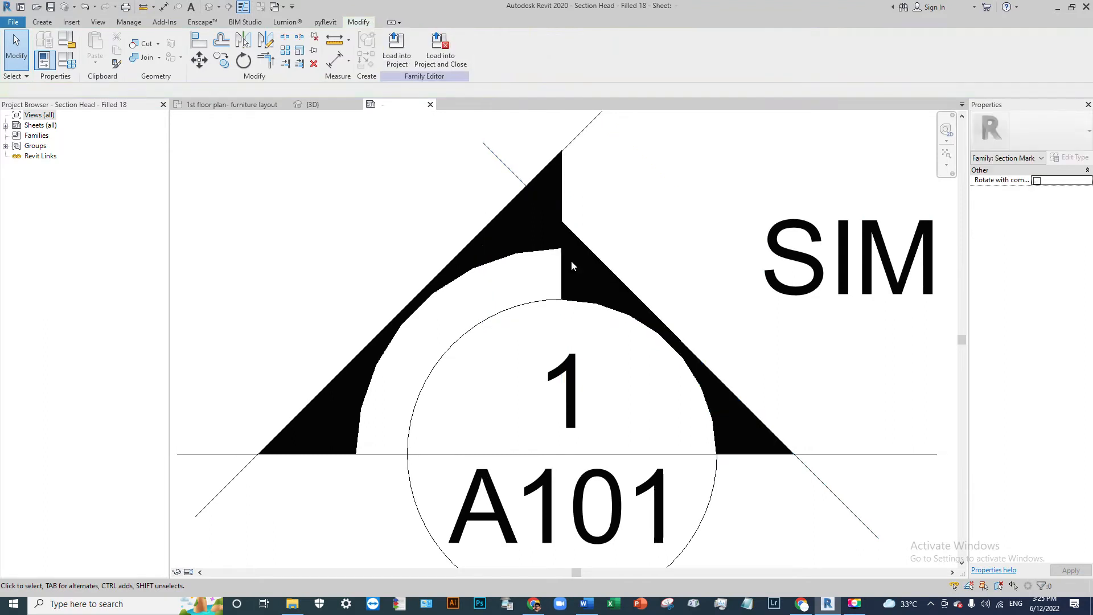
- Delete the left filled region and replace it with a mirrored copy of the right region about the circle's vertical centre axis
left_click(524, 258)
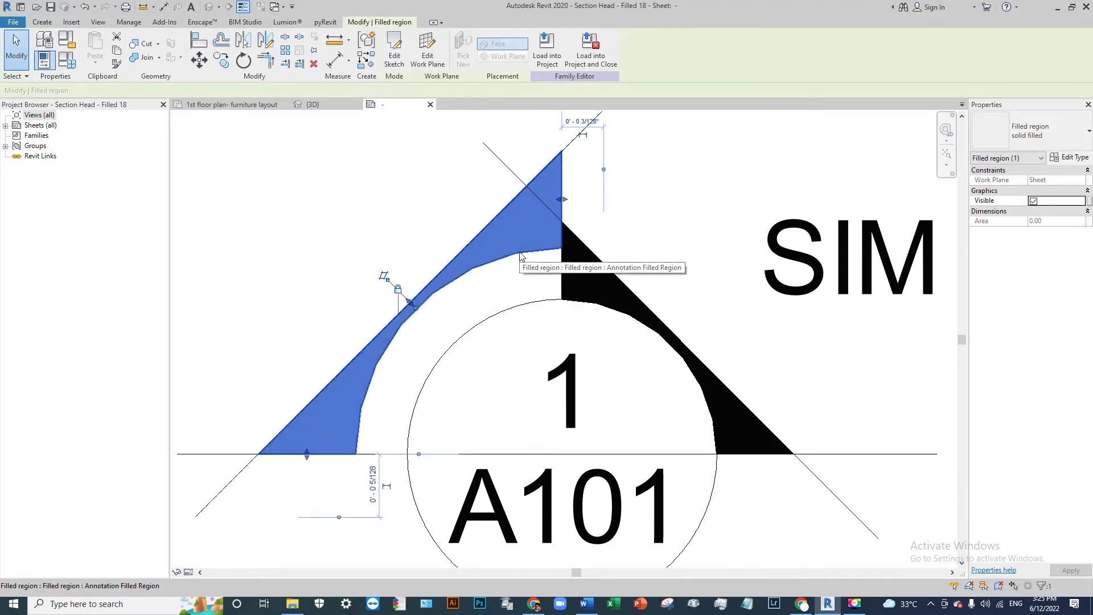
key("Delete")
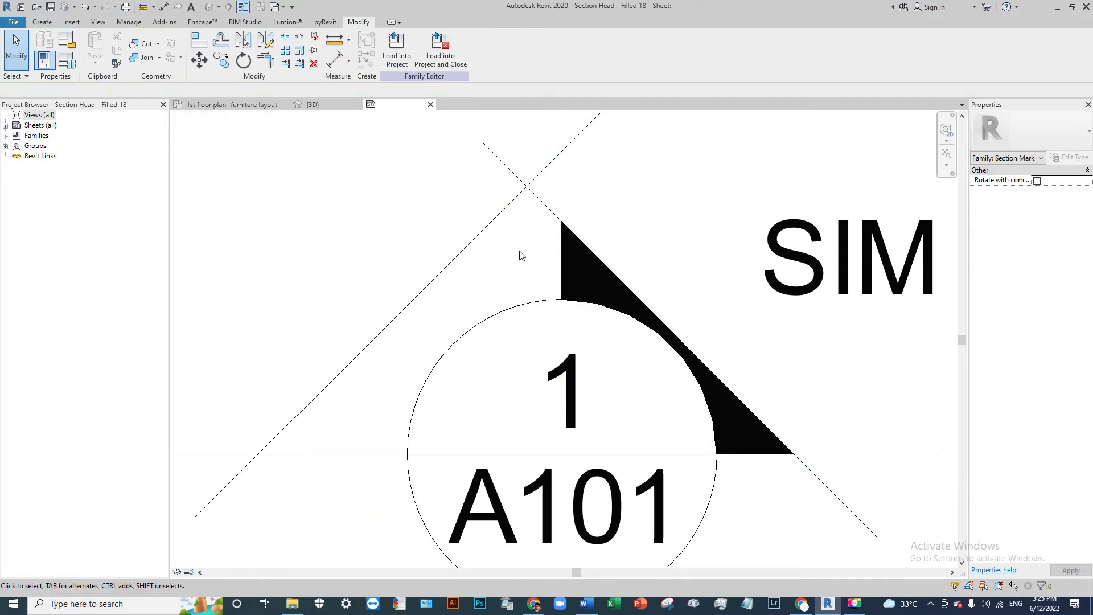
left_click(563, 278)
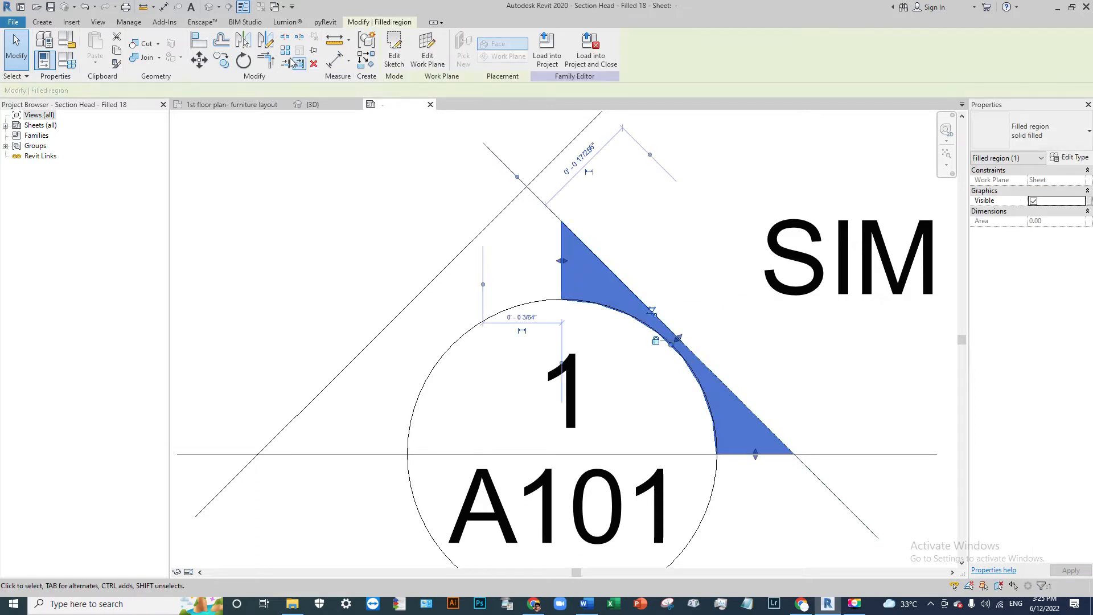
left_click(264, 40)
left_click(561, 334)
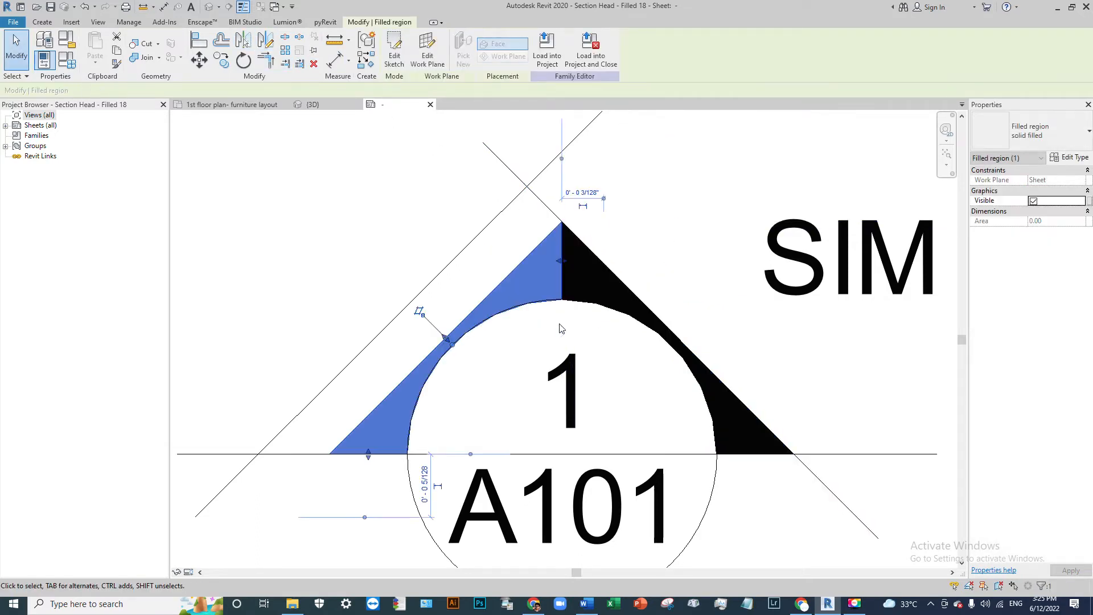
left_click(561, 325)
left_click(712, 342)
- Move the left sloped line onto the outer edge of the mirrored filled region and lock its alignment there
scroll(434, 329, "down", 2)
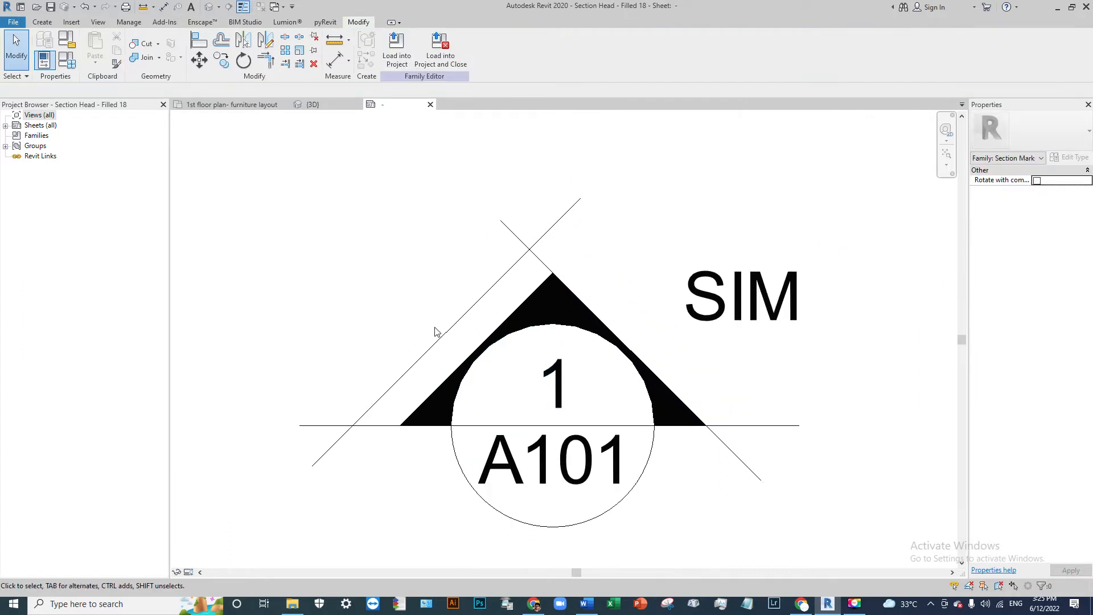
scroll(458, 324, "up", 1)
left_click(457, 325)
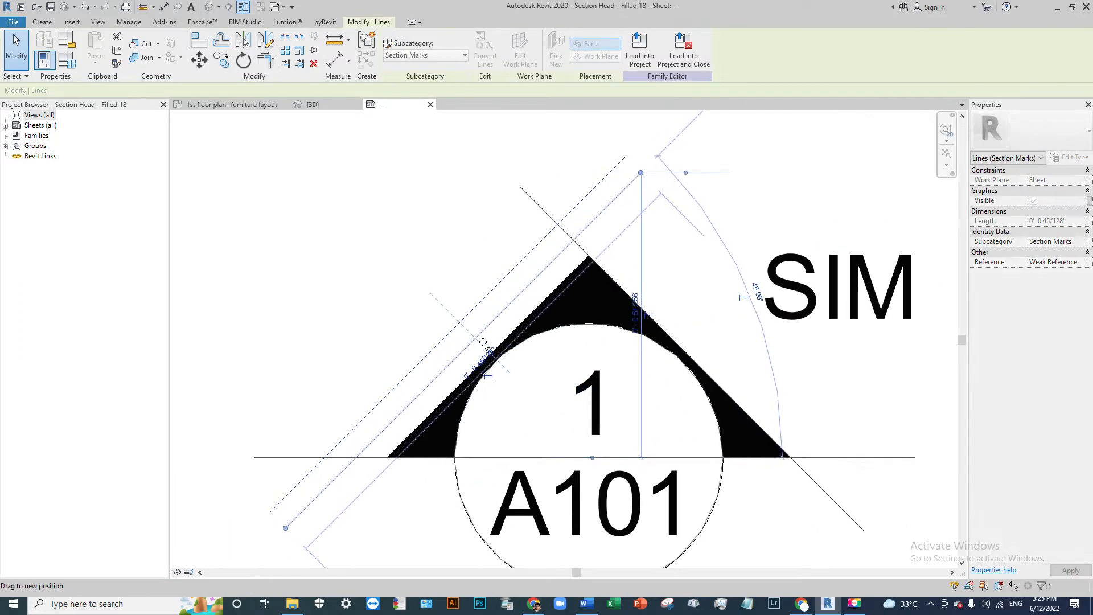
left_click_drag(497, 357, 501, 353)
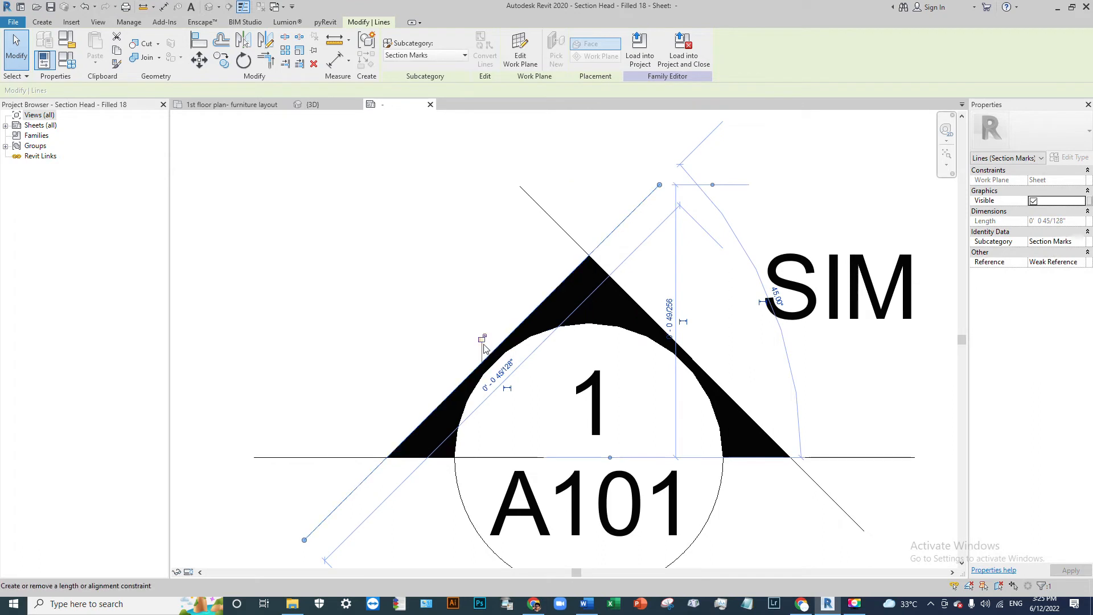
left_click(481, 338)
left_click(834, 501)
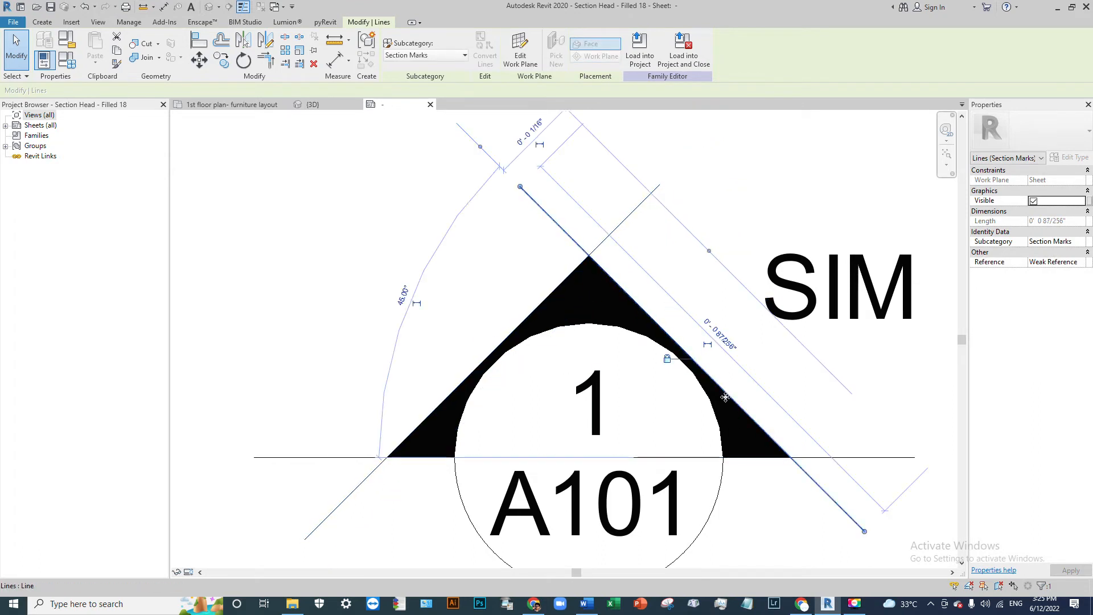
left_click(775, 403)
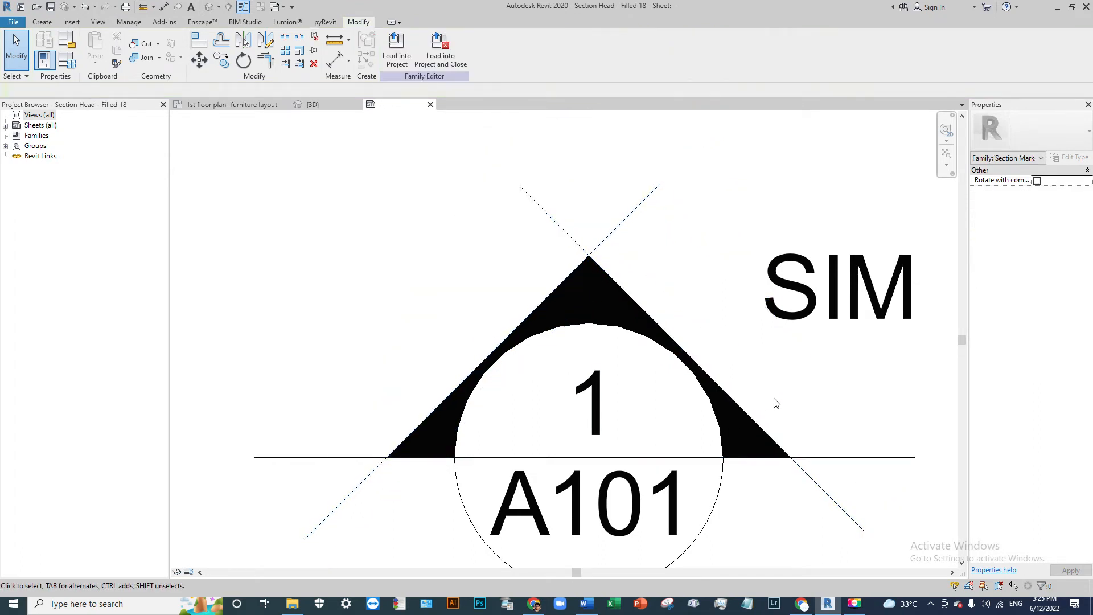
- Shorten the horizontal line and the right sloped line so they end just past the triangle's right corner
left_click(842, 457)
left_click_drag(913, 457, 822, 457)
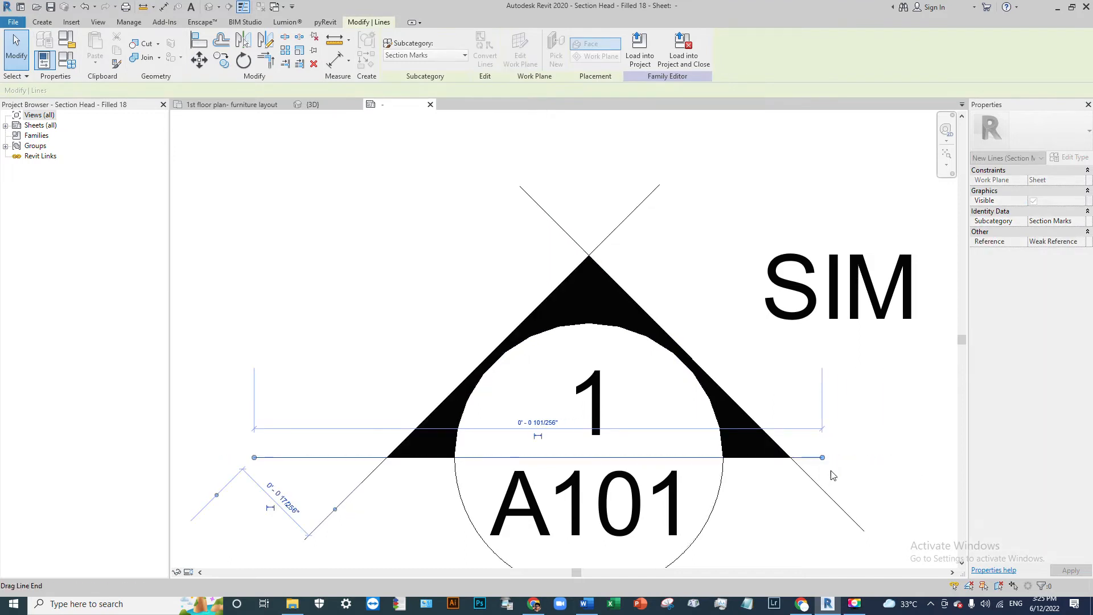
left_click(851, 518)
left_click_drag(864, 531, 820, 493)
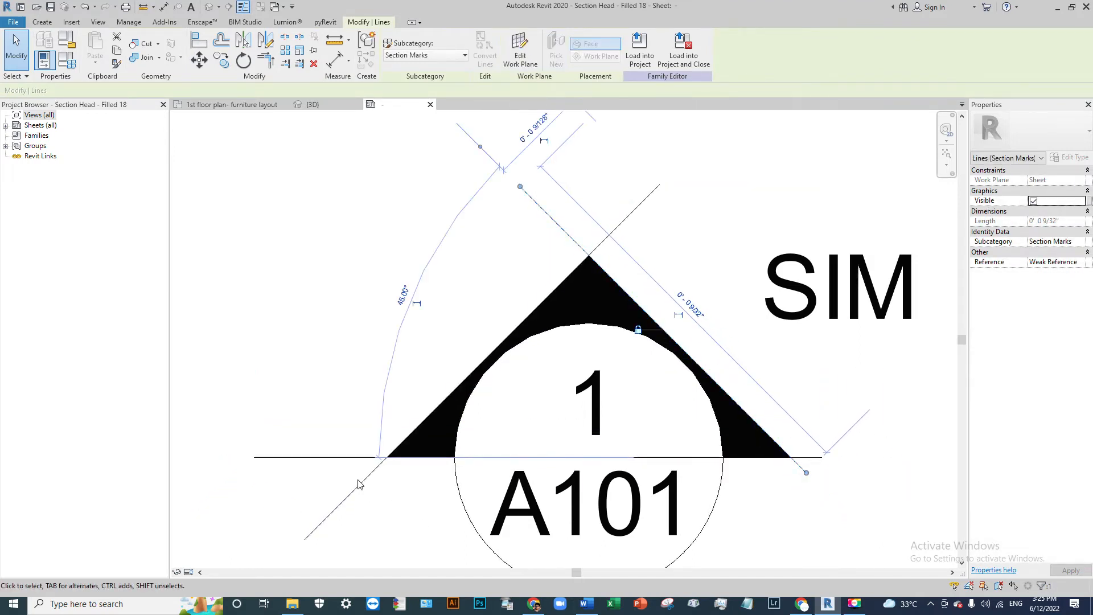
- Shorten the left sloped line and the horizontal line so they end just past the triangle's left corner
left_click(361, 483)
left_click_drag(314, 526, 372, 472)
left_click(317, 460)
left_click_drag(253, 457, 372, 457)
- Shorten the upper ends of both sloped lines so they cross just above the triangle's apex, and deselect them
left_click_drag(520, 187, 573, 240)
left_click(648, 196)
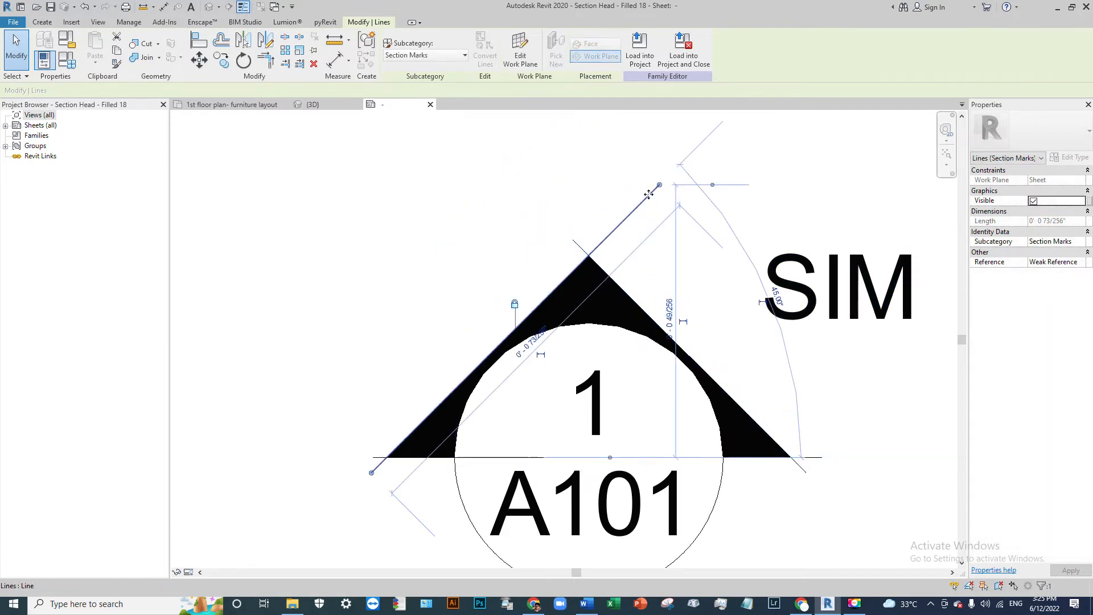
left_click_drag(659, 185, 605, 239)
key("Escape")
scroll(653, 304, "down", 2)
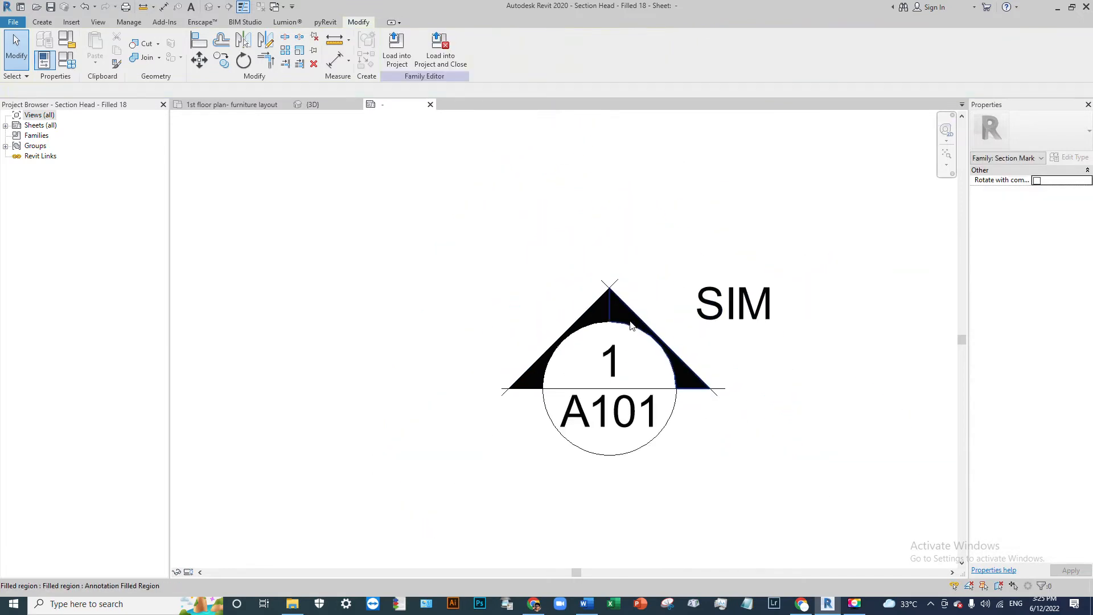
scroll(555, 391, "down", 1)
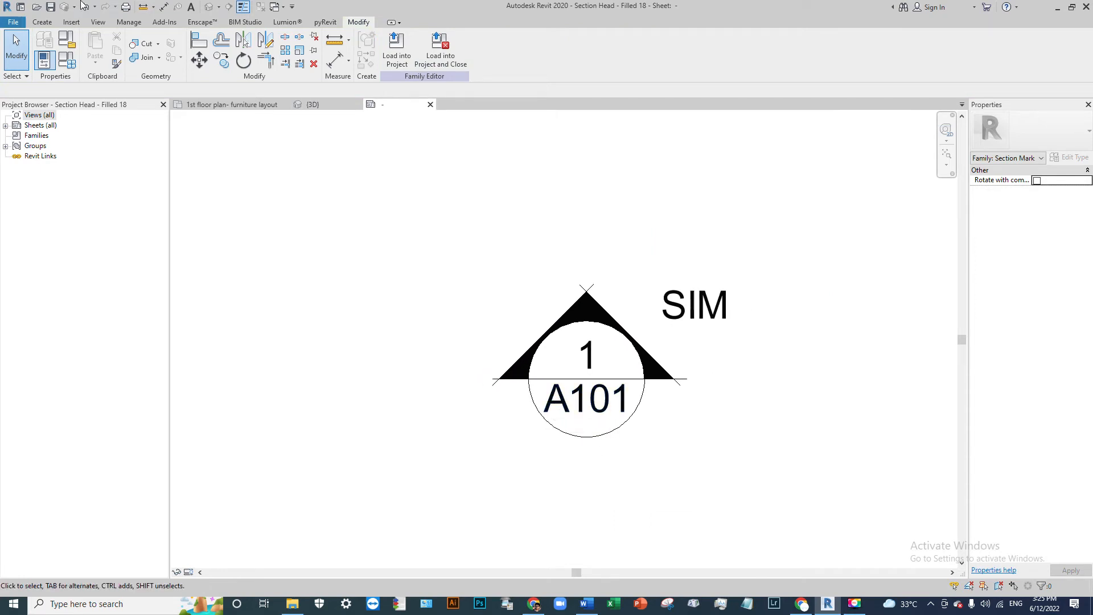
- Save the family under the new name Section Head - Filled 332.rfa in the annotation folder, with maximum backups set to 1
left_click(13, 22)
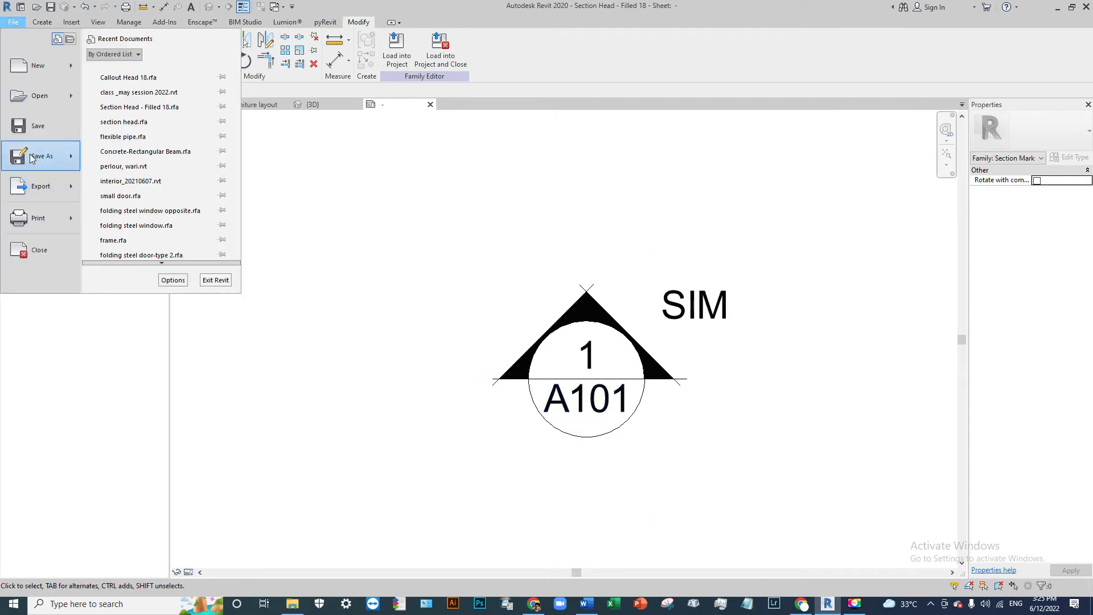
mouse_move(31, 161)
left_click(126, 159)
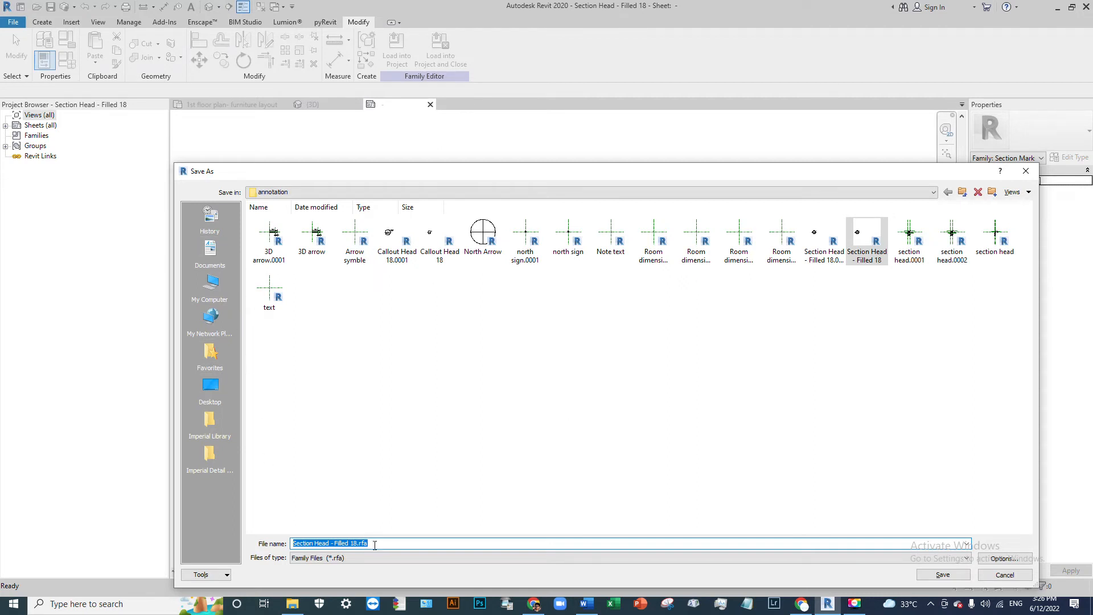
left_click(346, 544)
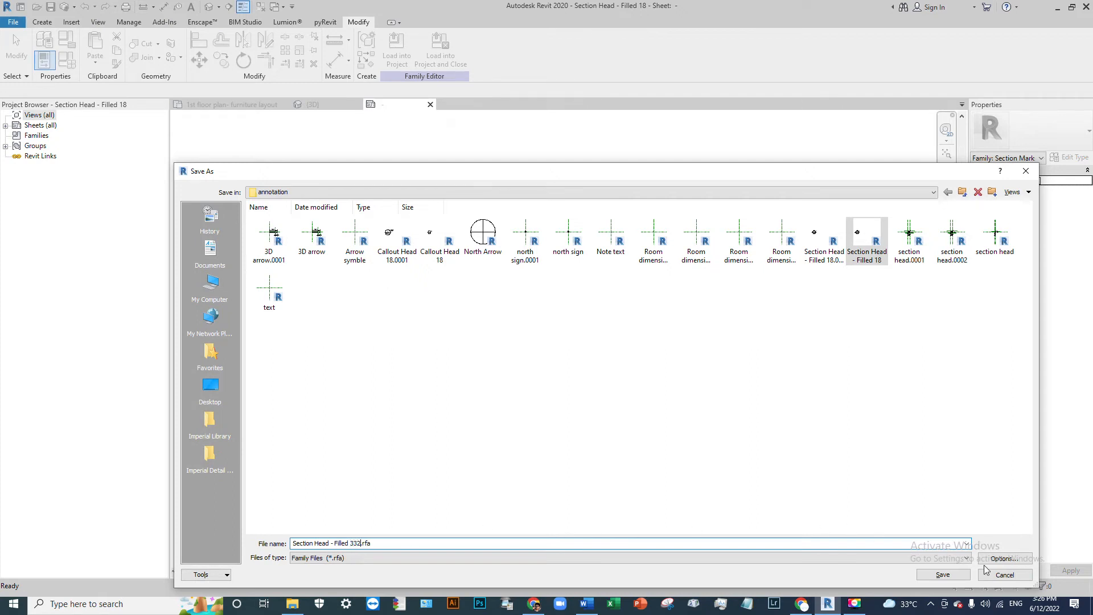
left_click(1001, 560)
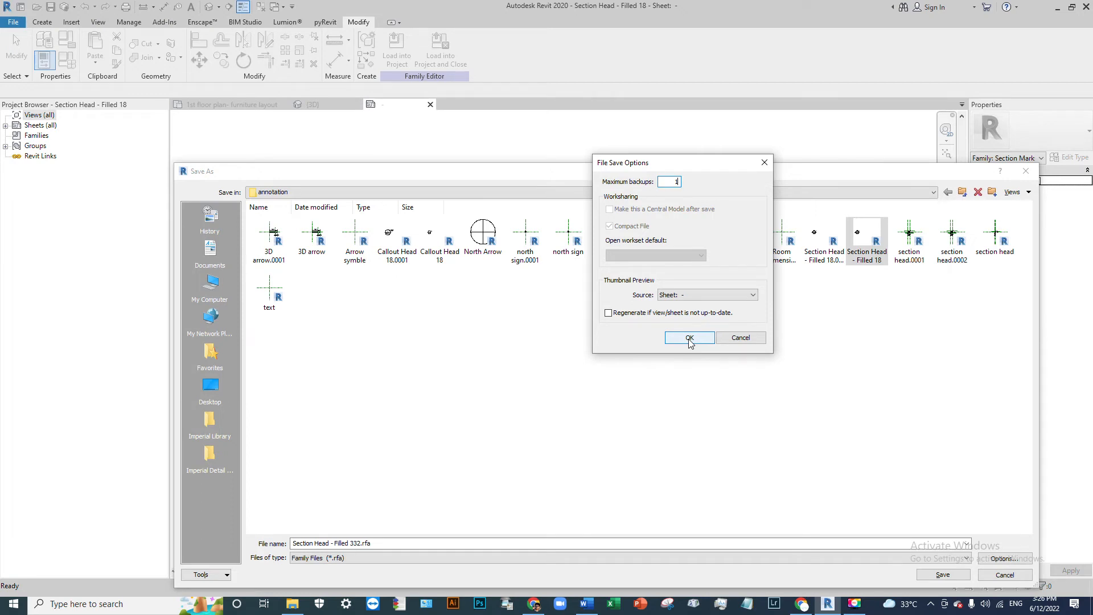
left_click(689, 338)
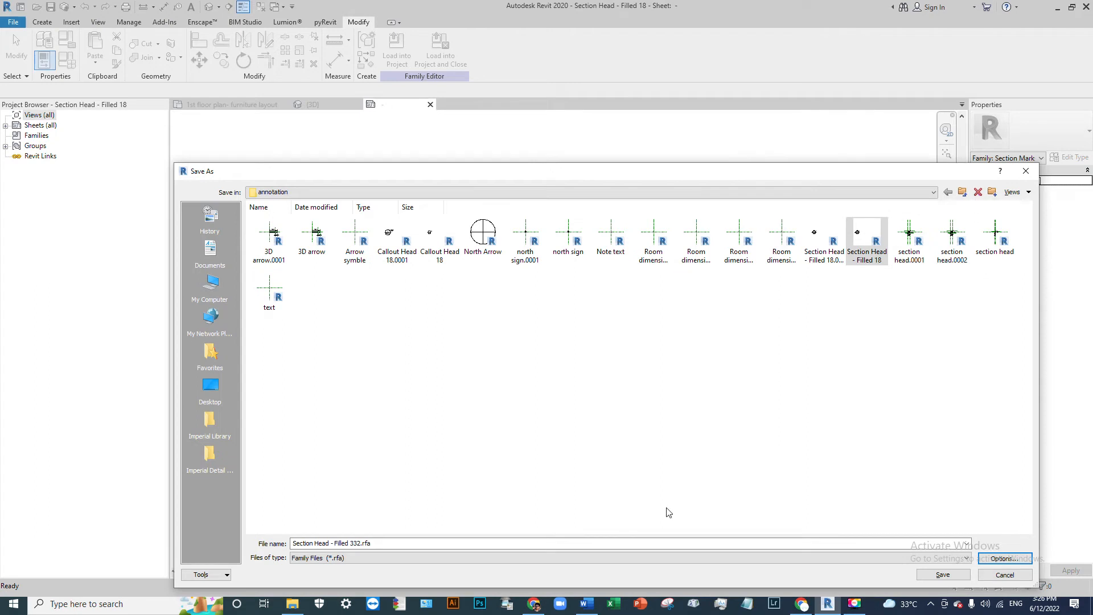
left_click(949, 576)
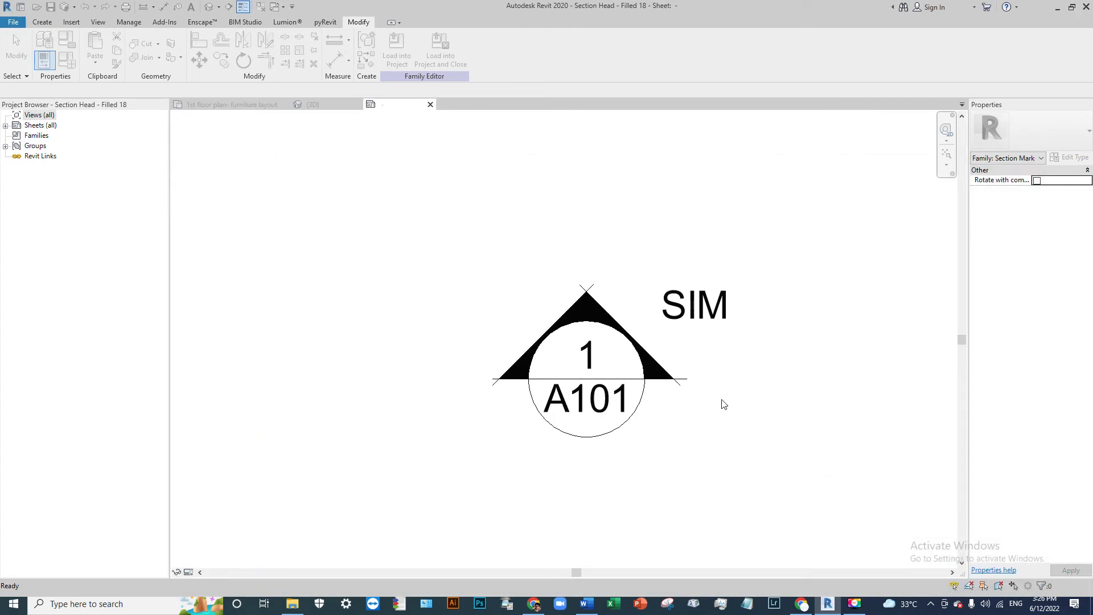
- Load the Section Head - Filled 332 family into the class _may session 2022.rvt project
scroll(650, 366, "up", 2)
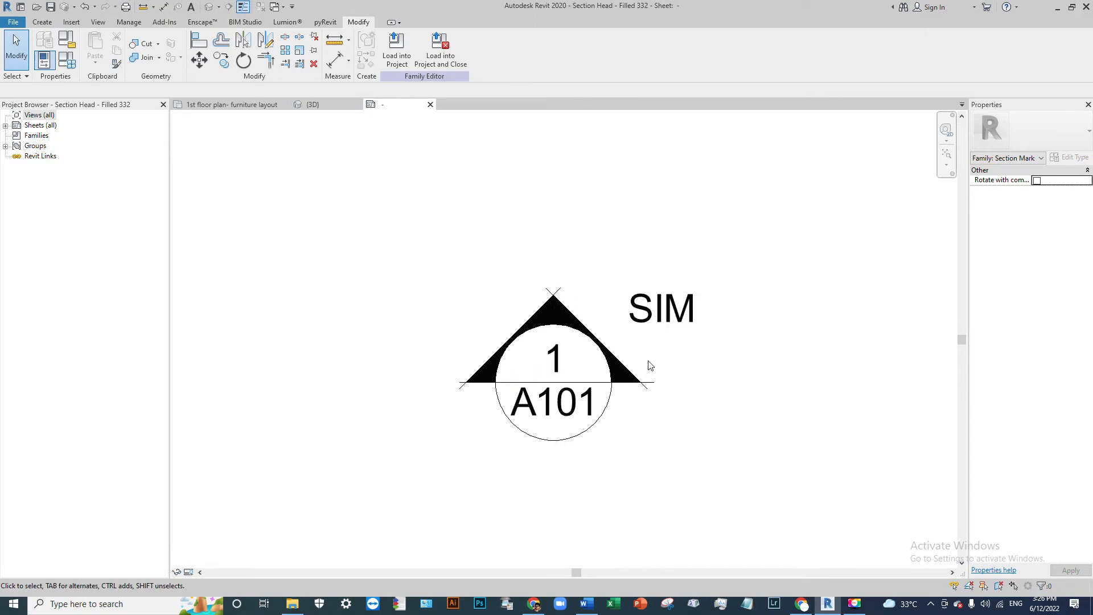
left_click(397, 57)
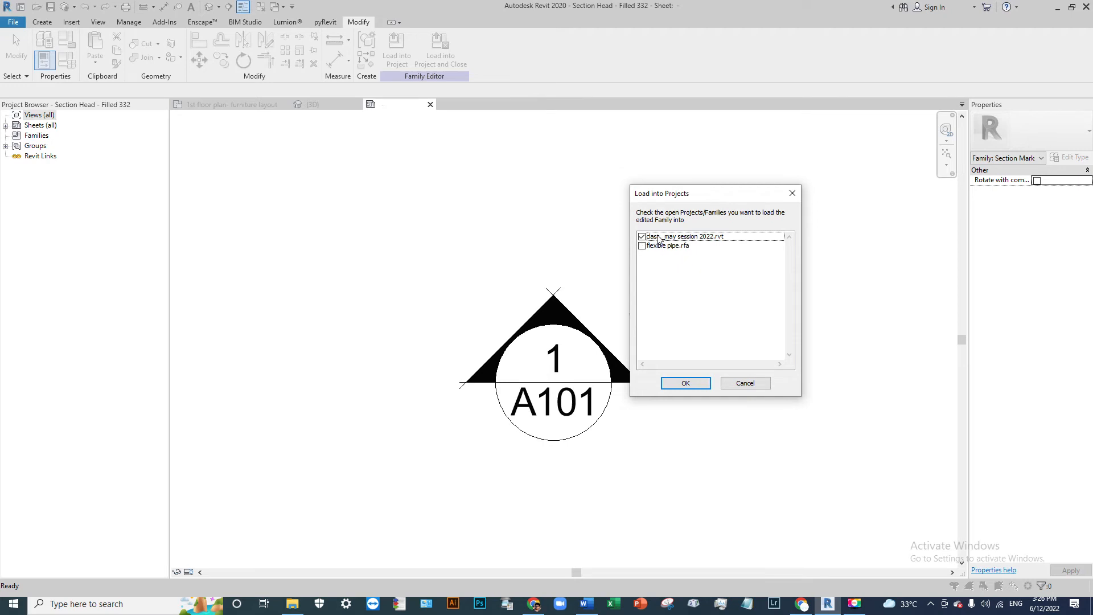
left_click(708, 238)
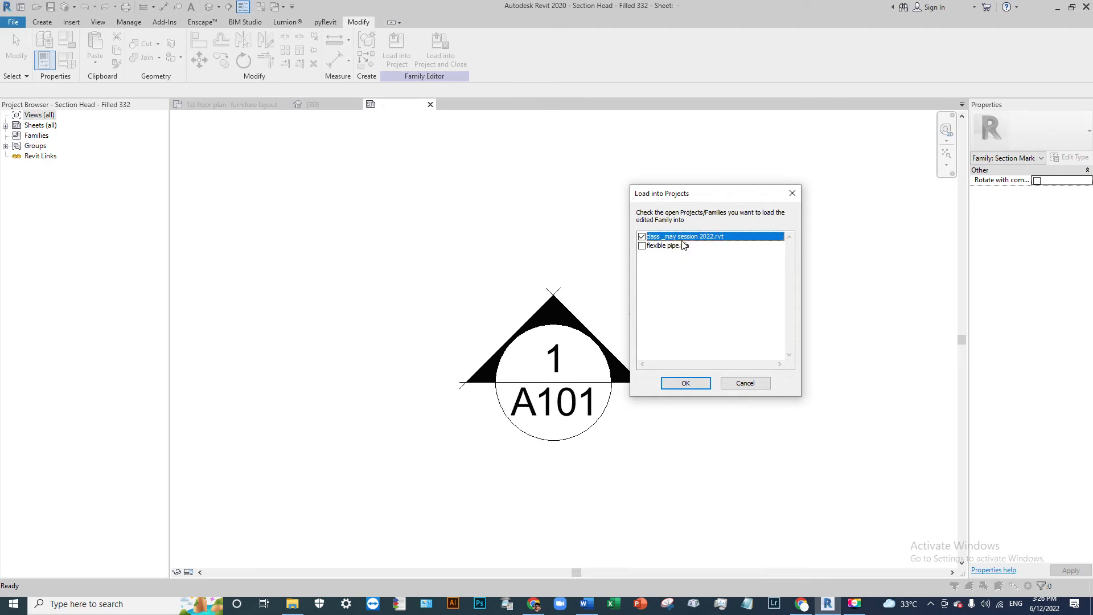
left_click(685, 383)
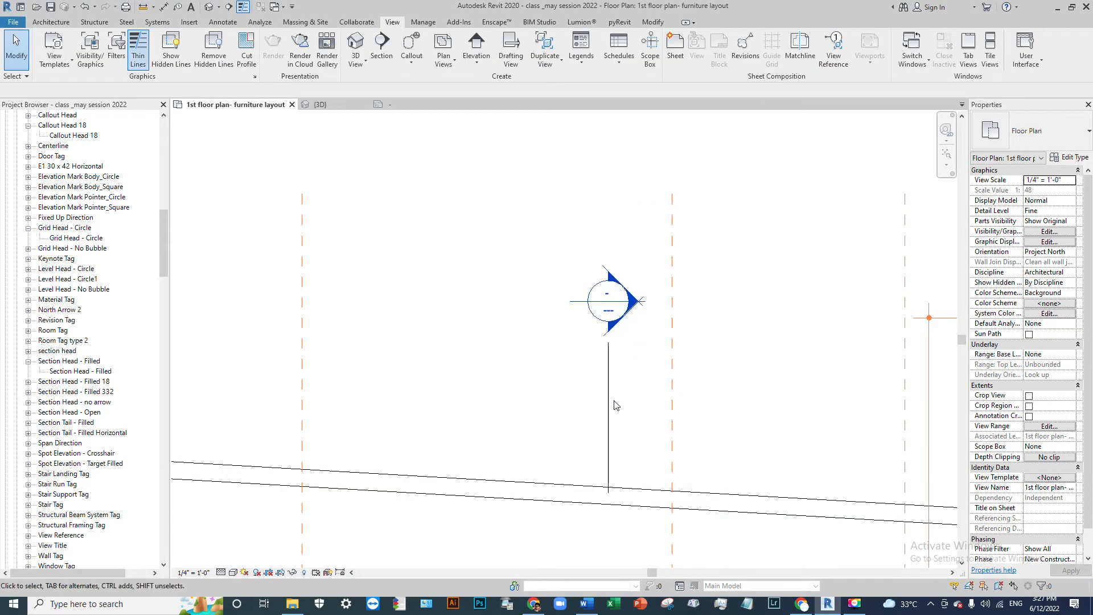
- Open the type properties of the Section 1 mark above the stair in the first floor furniture layout
left_click(609, 404)
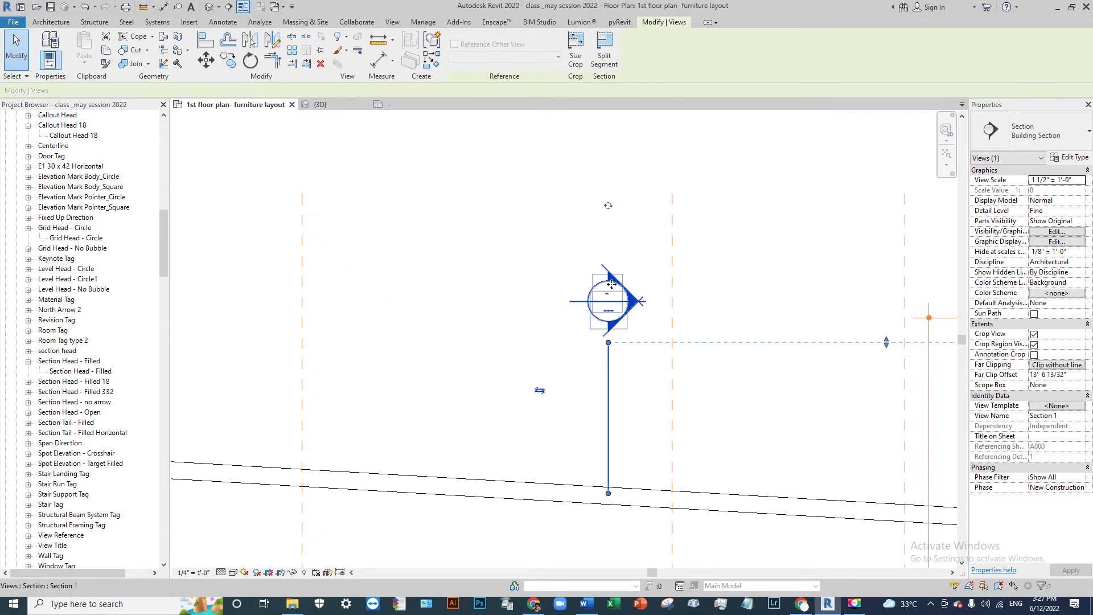
key("Escape")
left_click(609, 383)
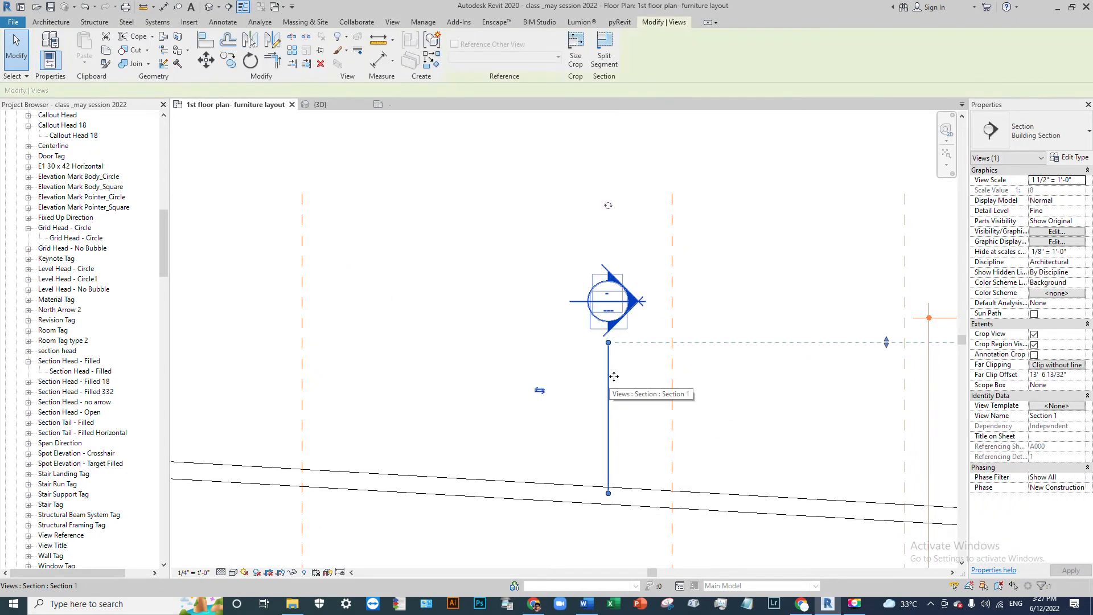
left_click(1071, 158)
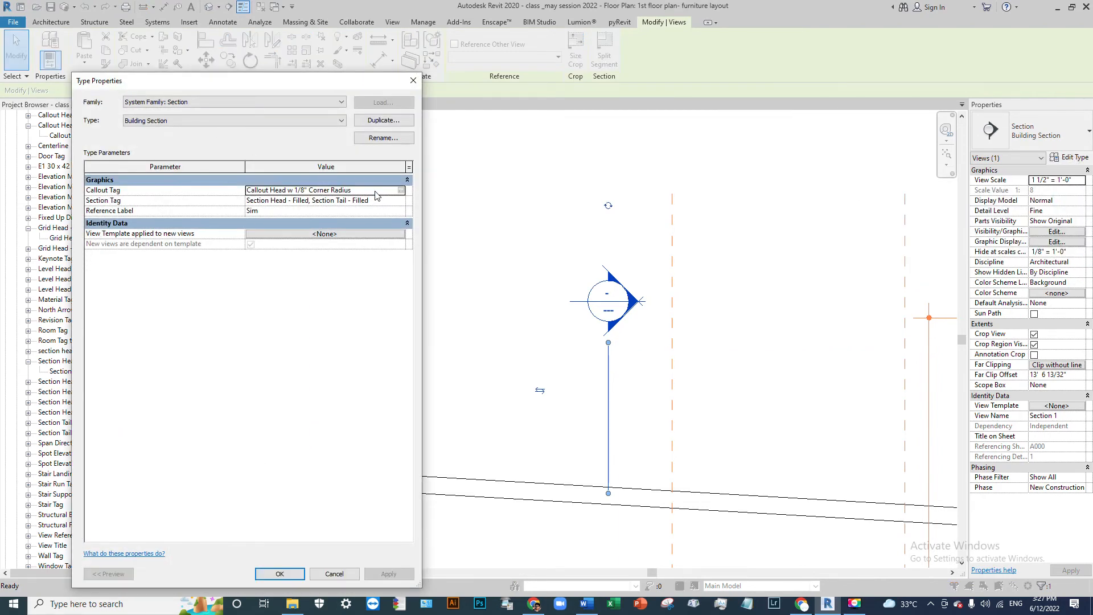
left_click(401, 190)
left_click(403, 191)
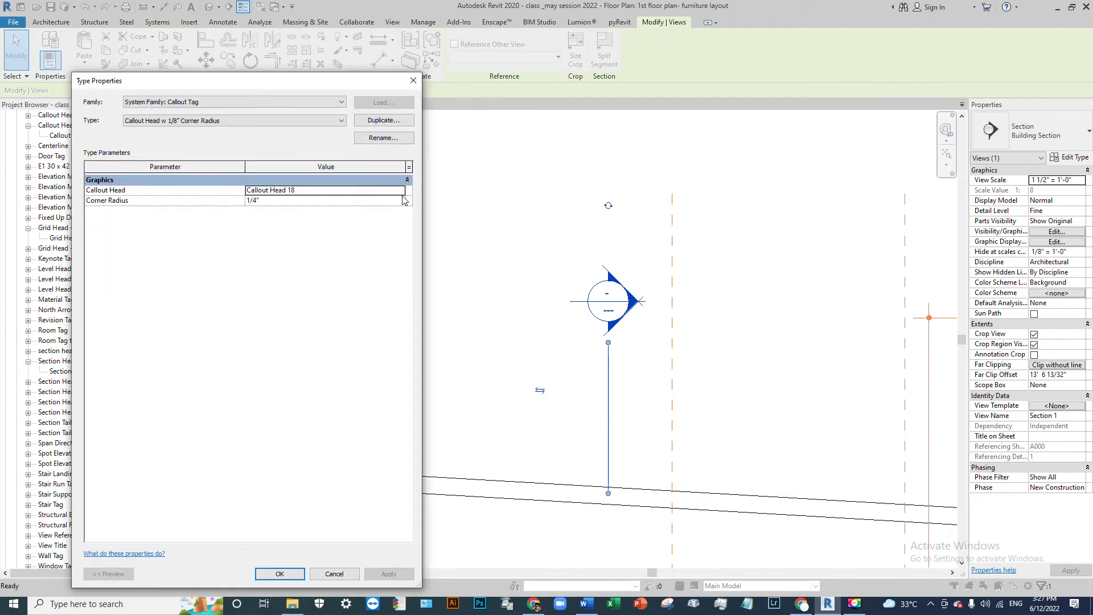
left_click(400, 191)
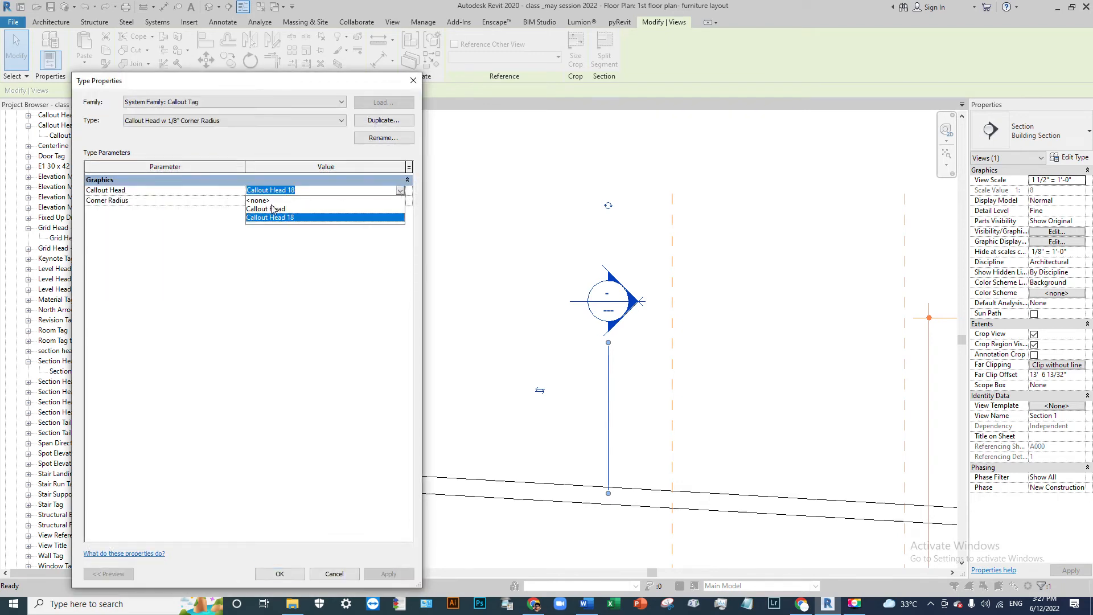
left_click(283, 257)
left_click(400, 202)
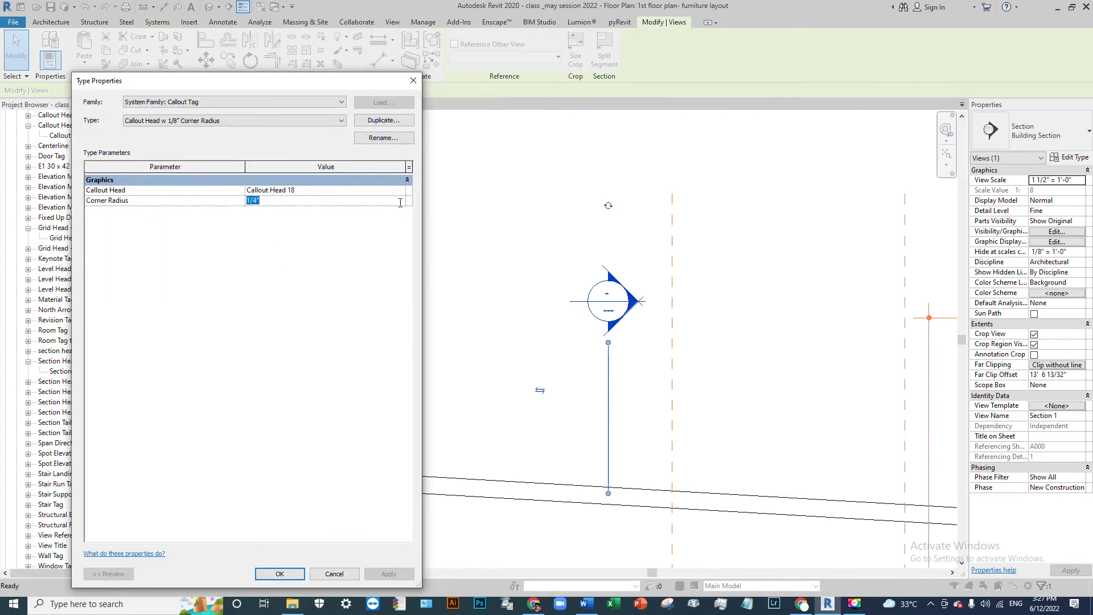
left_click(414, 80)
left_click(382, 200)
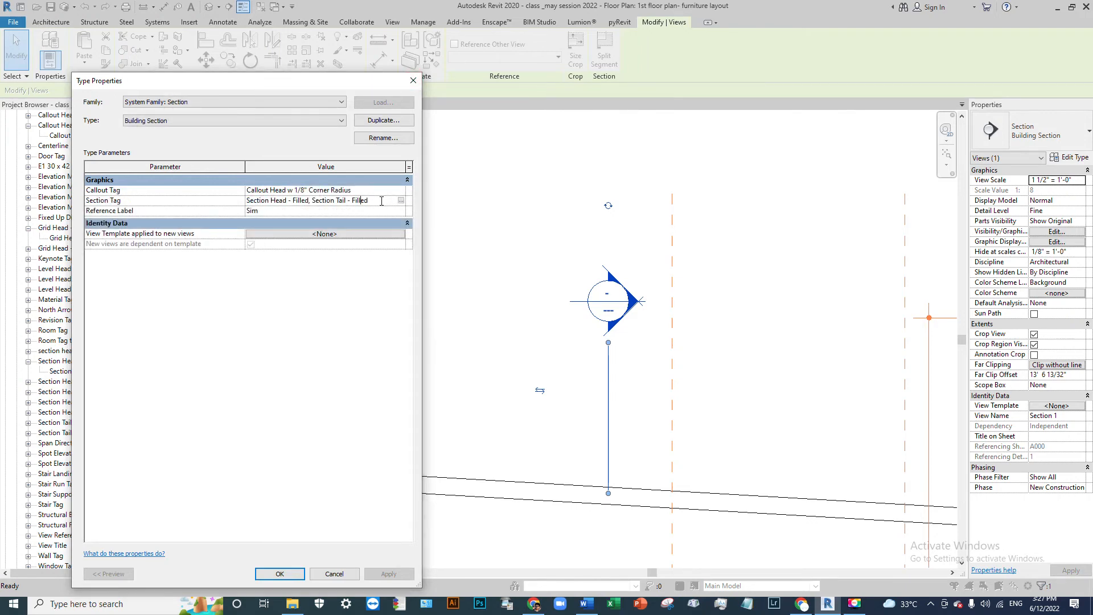
left_click(401, 200)
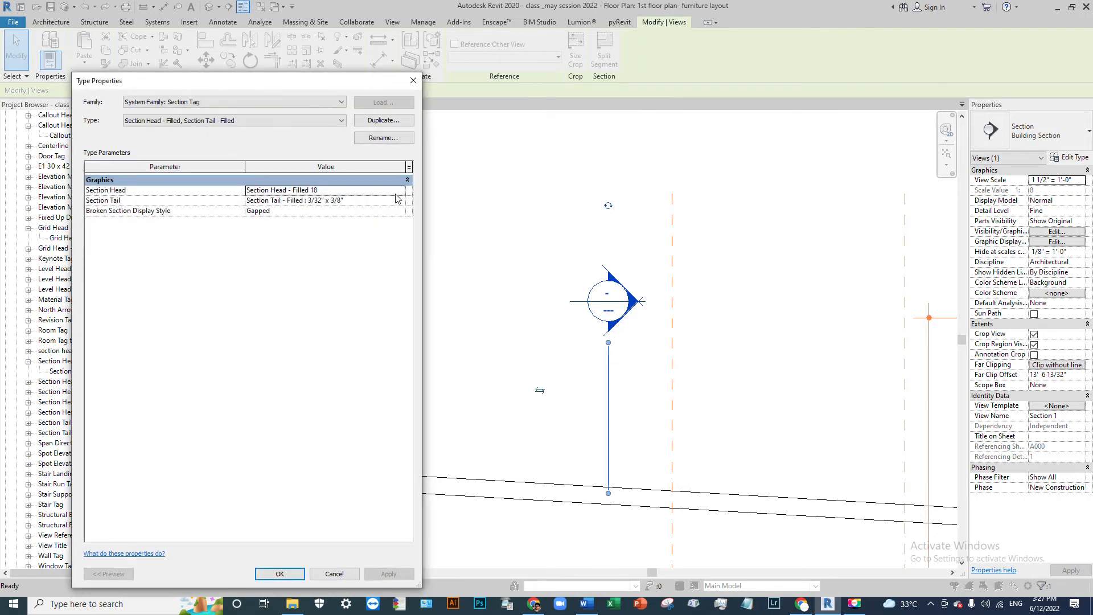
left_click(400, 191)
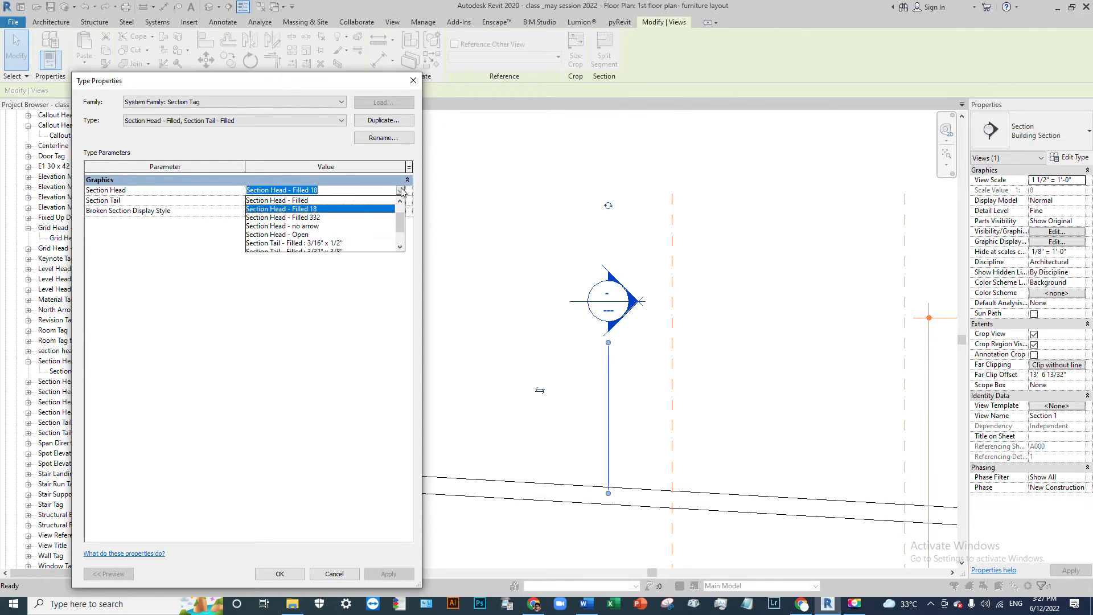
left_click(413, 81)
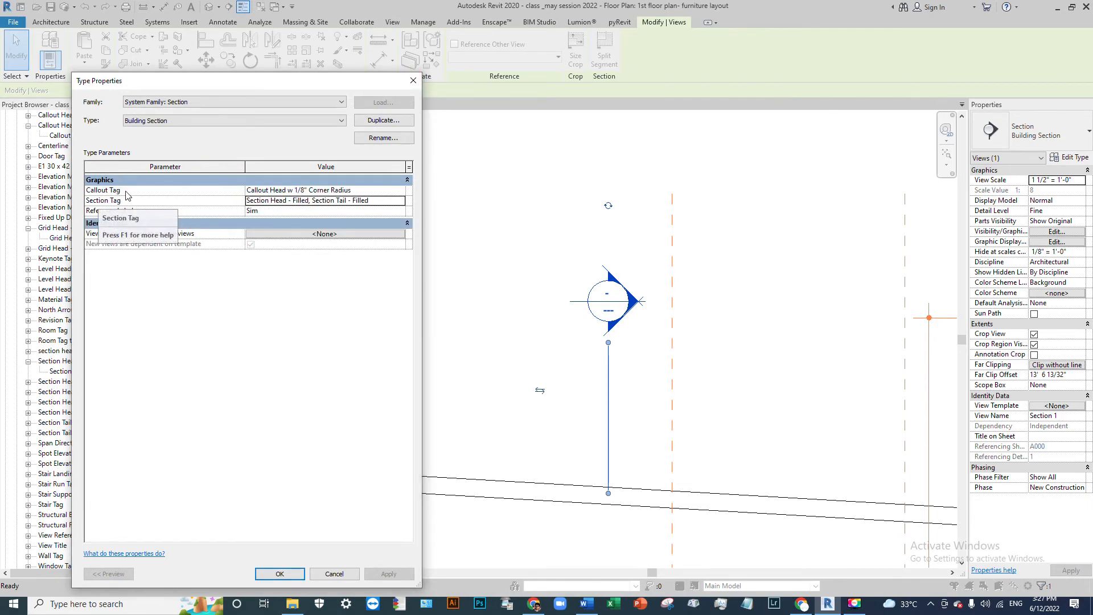
- Set the section head in the Building Section type's section tag to Section Head - Filled 332, apply it and deselect the section
left_click(347, 202)
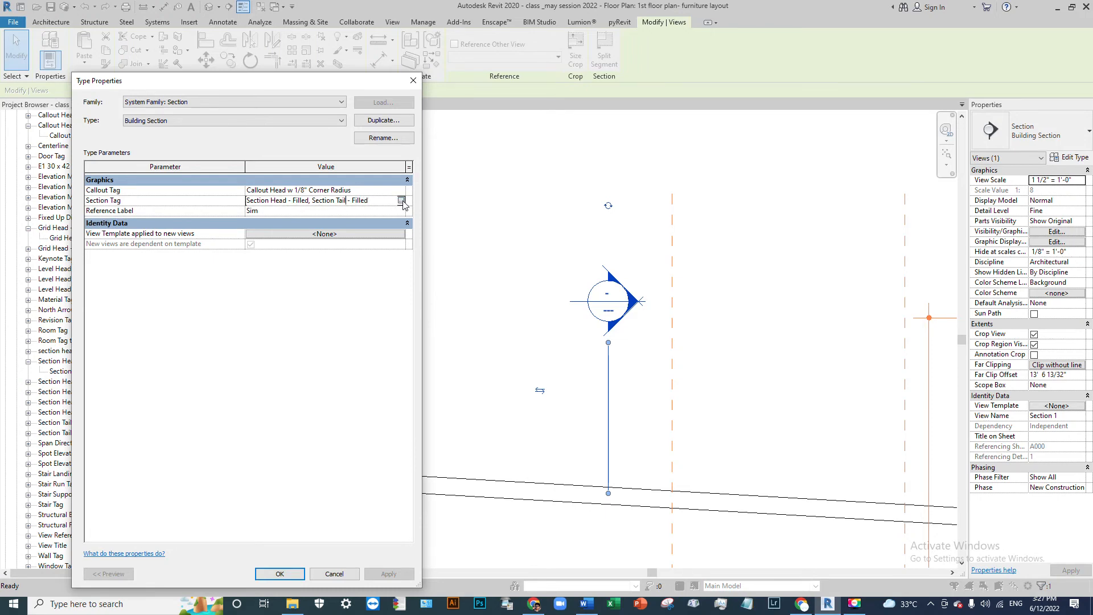
left_click(401, 200)
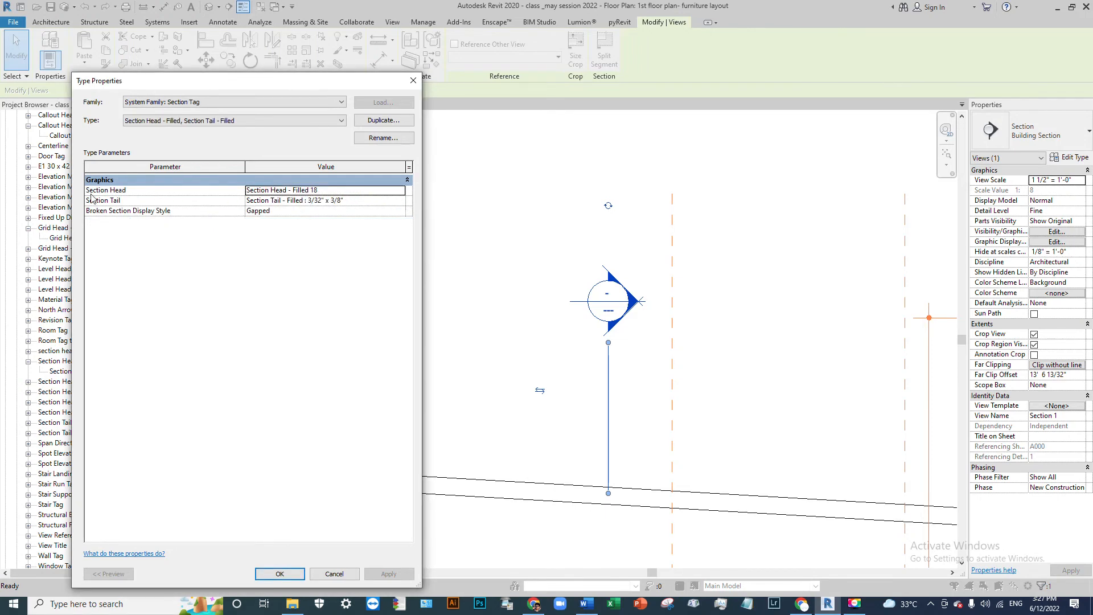
left_click(401, 190)
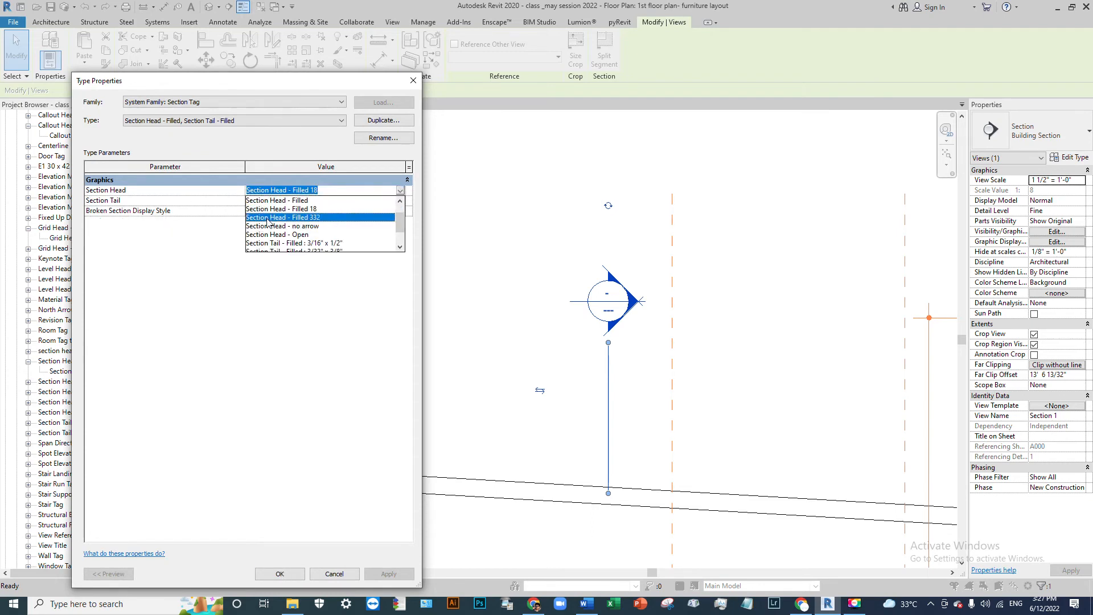
left_click(289, 217)
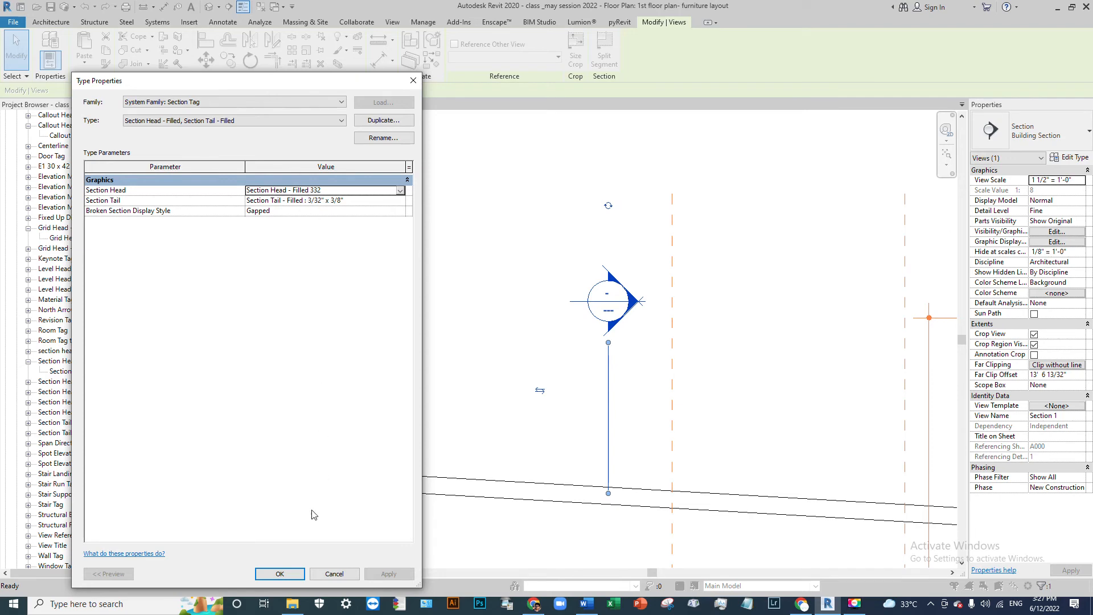
left_click(290, 574)
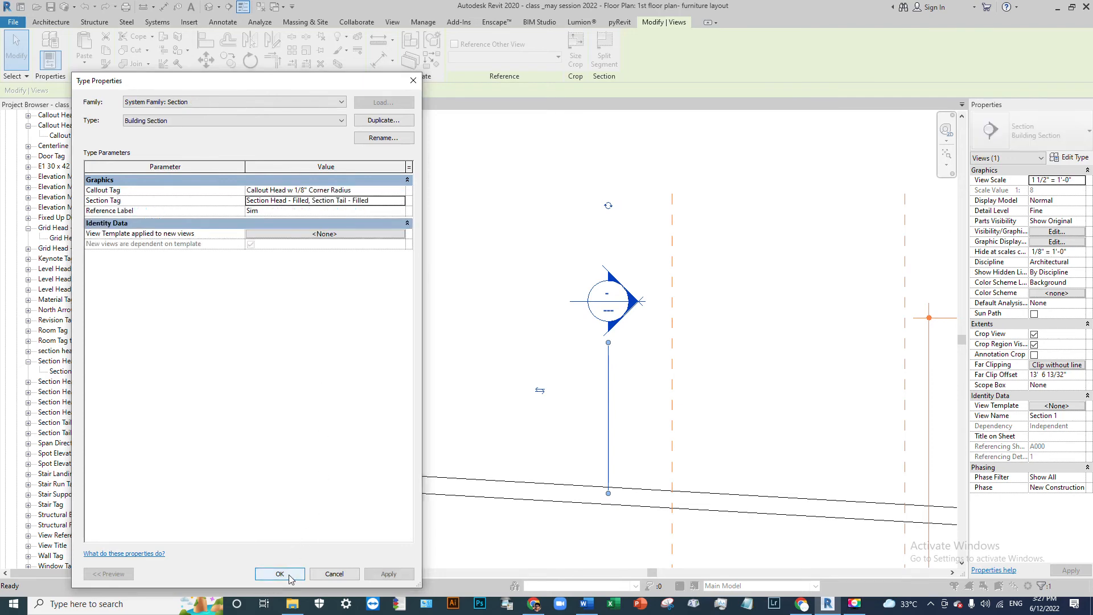
left_click(385, 575)
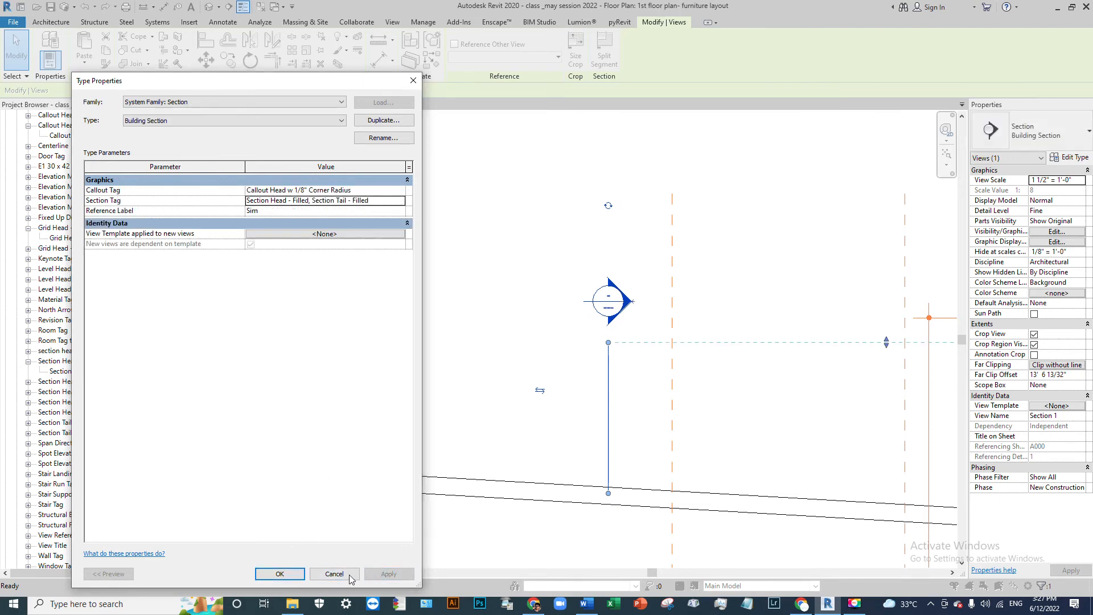
left_click(280, 574)
scroll(607, 302, "up", 2)
left_click(666, 319)
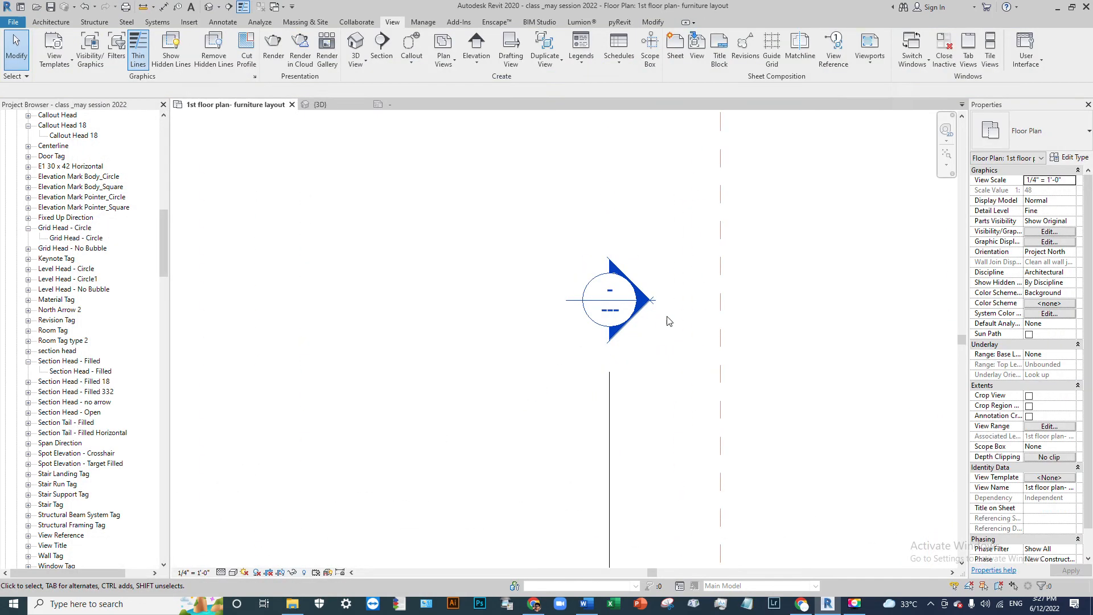
- Examine the Section 1 head's size and shape up close and in relation to the whole floor plan
scroll(670, 221, "down", 2)
scroll(524, 231, "down", 2)
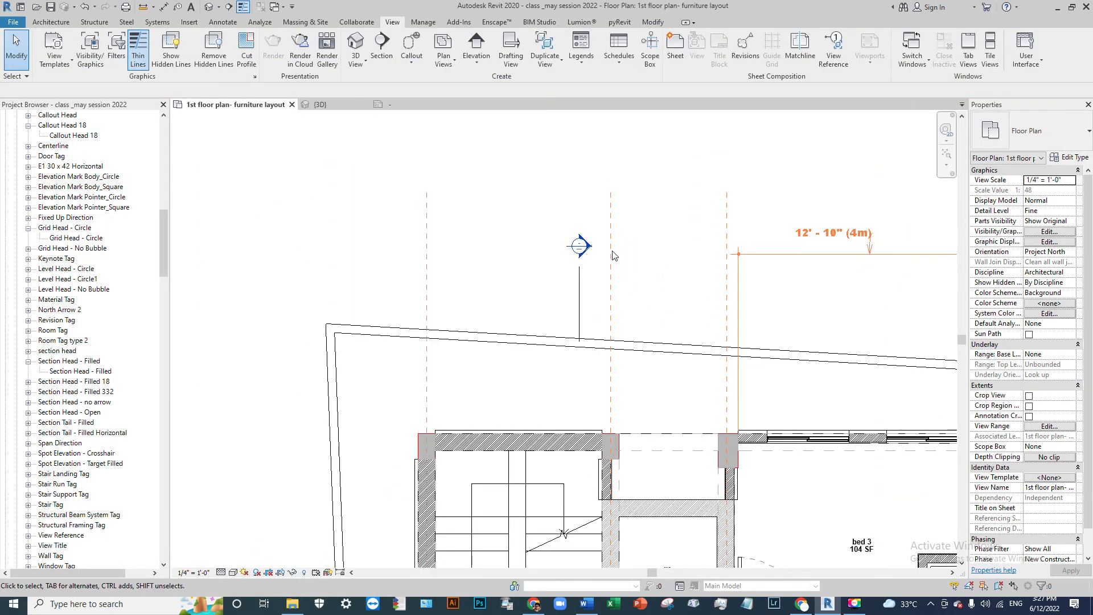
scroll(538, 215, "up", 2)
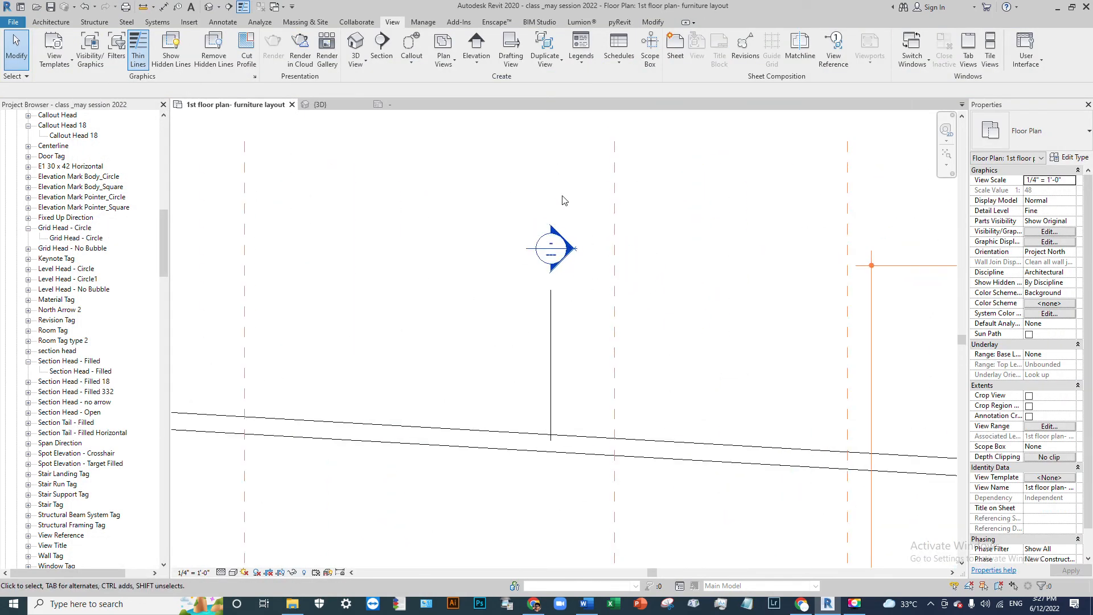
scroll(522, 234, "up", 3)
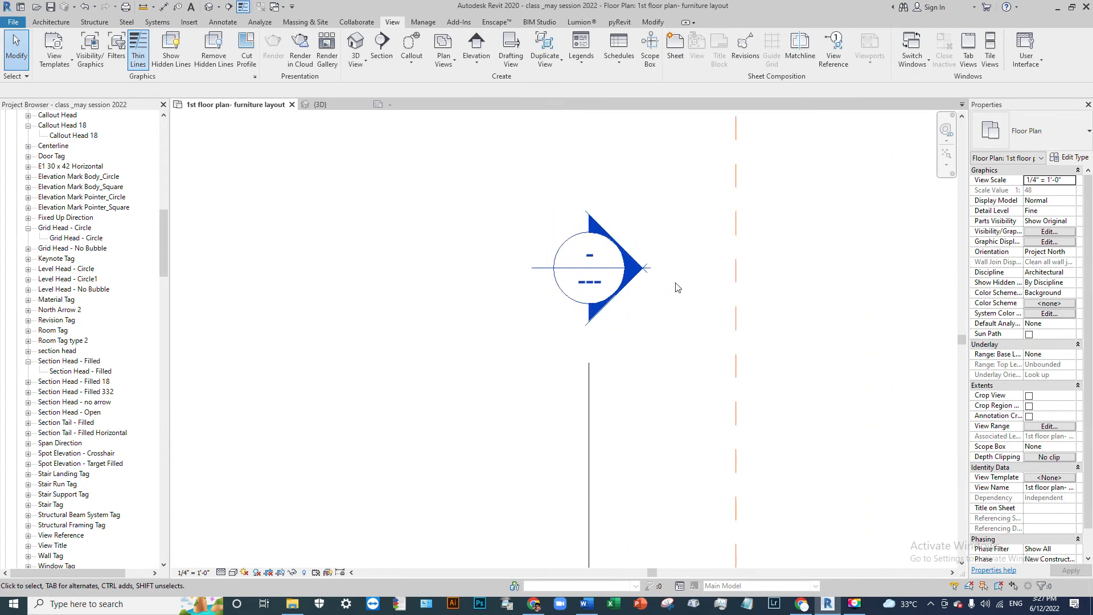
scroll(652, 302, "down", 3)
scroll(653, 302, "down", 1)
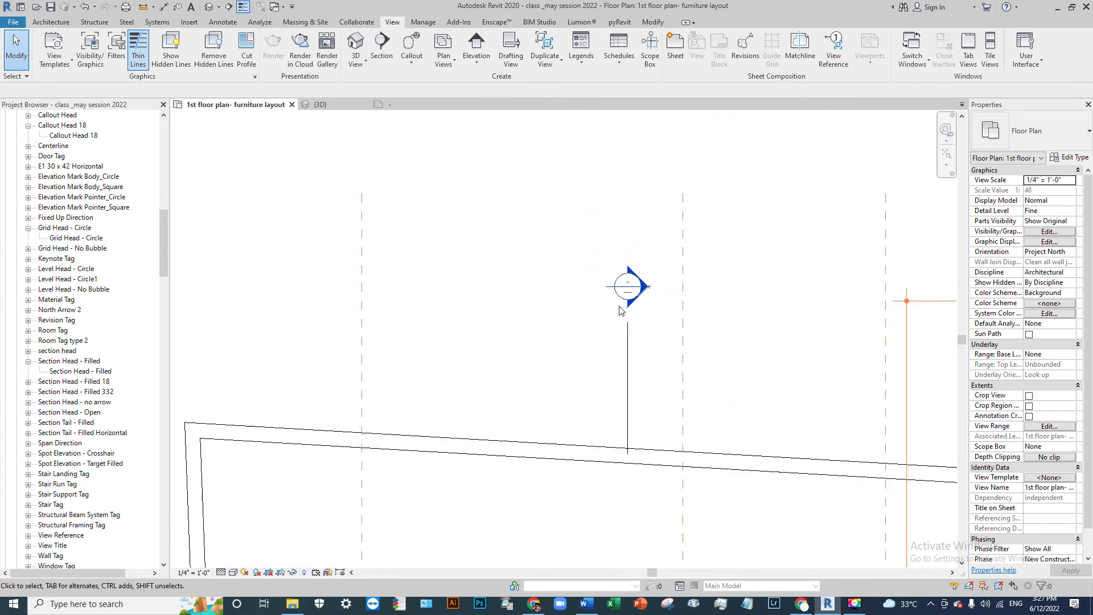
scroll(660, 308, "down", 2)
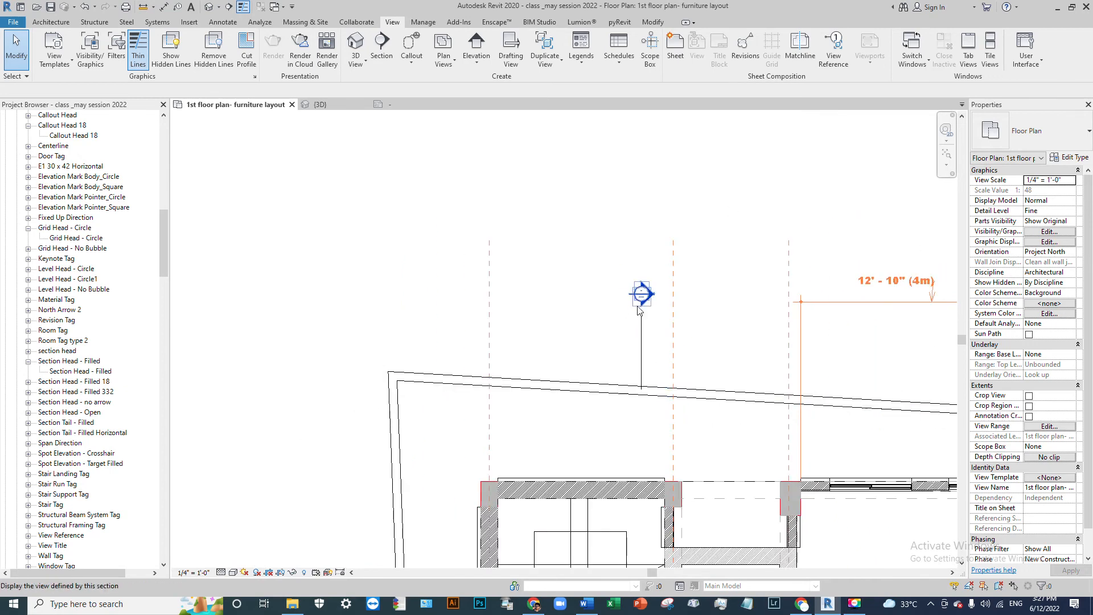
scroll(642, 292, "up", 2)
scroll(780, 233, "down", 4)
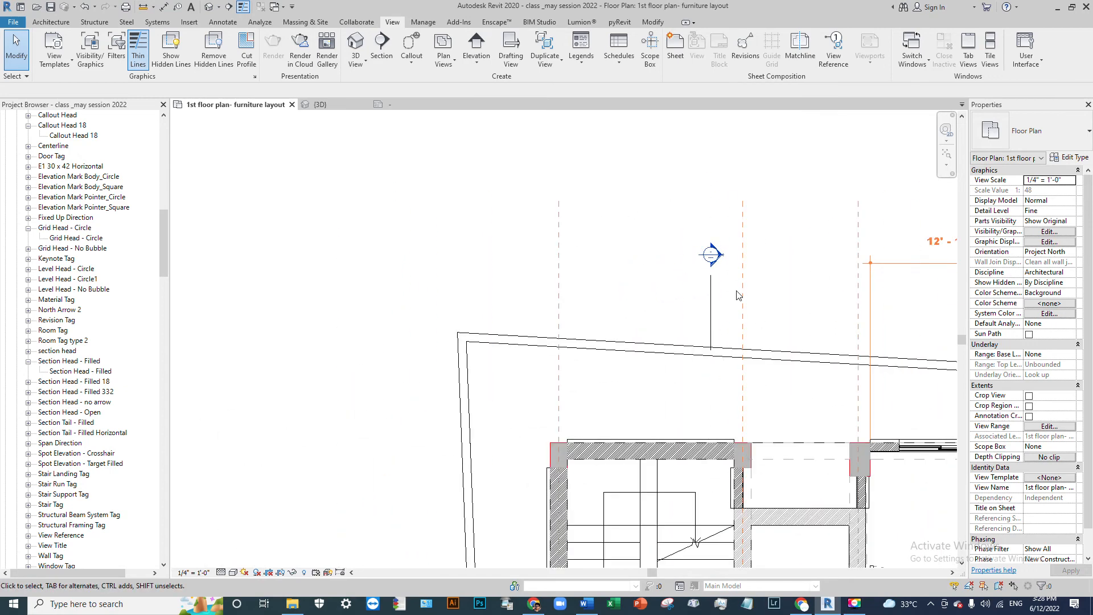
scroll(746, 219, "up", 2)
scroll(711, 222, "down", 1)
scroll(709, 221, "down", 4)
scroll(638, 483, "up", 5)
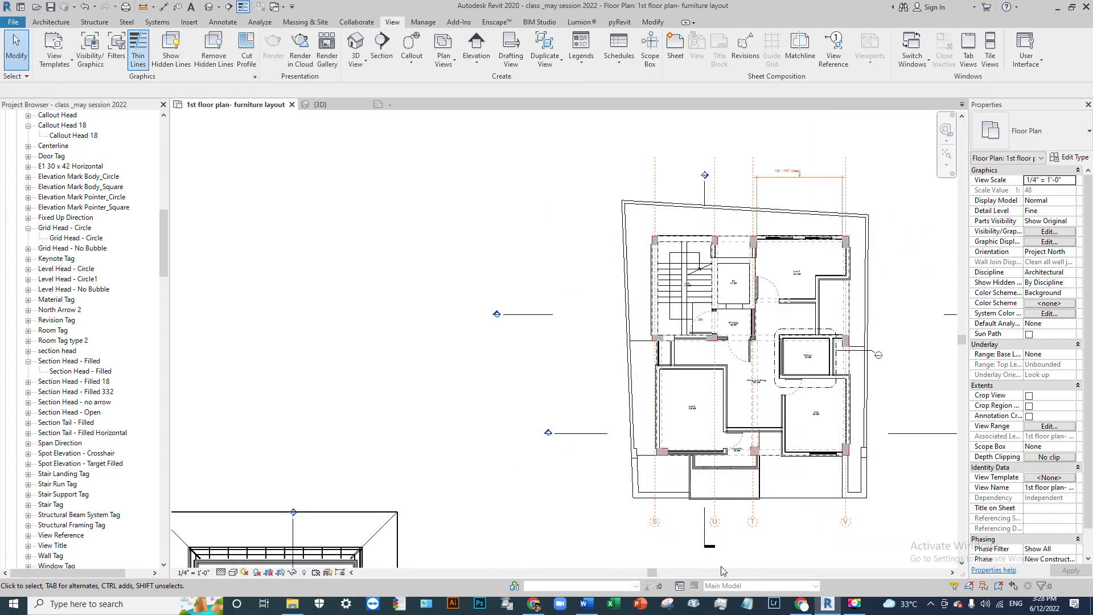
- Inspect the kitchen callout's head and leader, compare them with the Section 1 head, and clear the selection
scroll(627, 474, "down", 2)
middle_click_drag(843, 310, 630, 444)
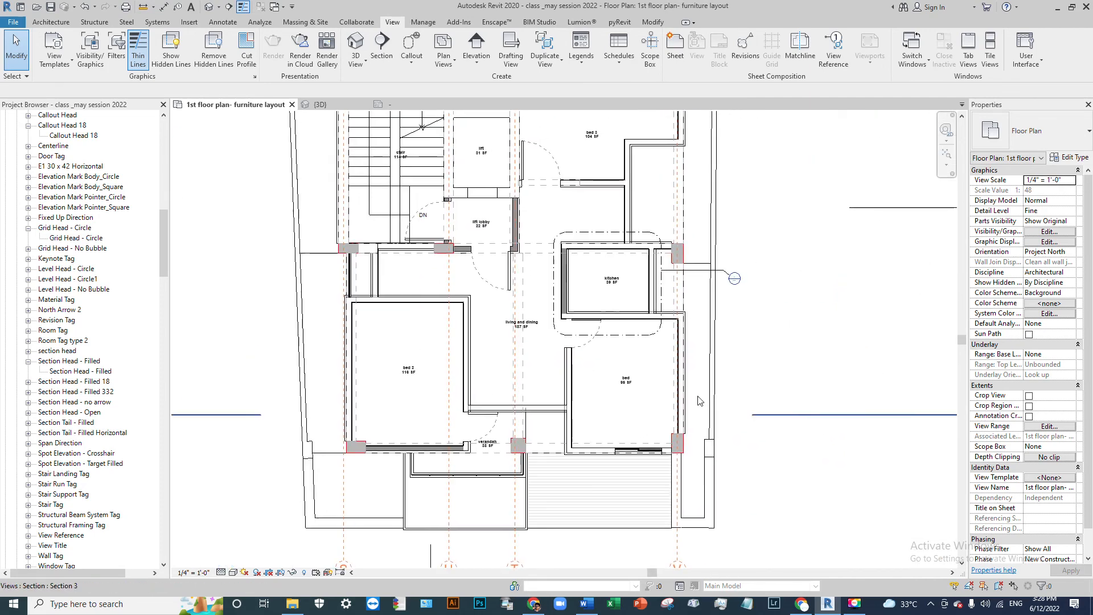
middle_click_drag(767, 357, 648, 445)
scroll(612, 359, "up", 3)
left_click(621, 371)
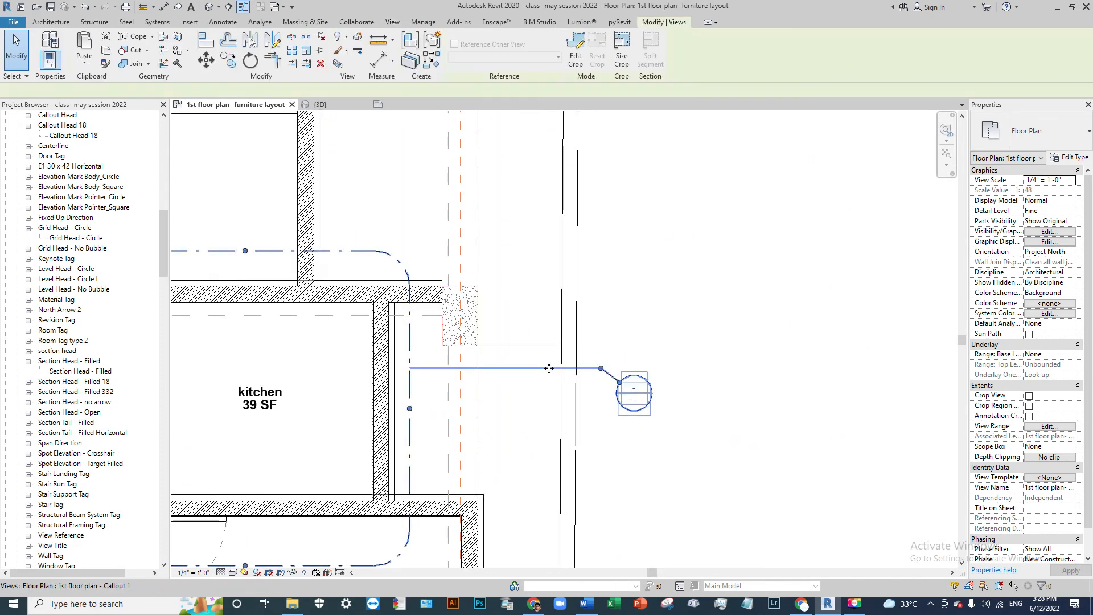
scroll(809, 402, "down", 6)
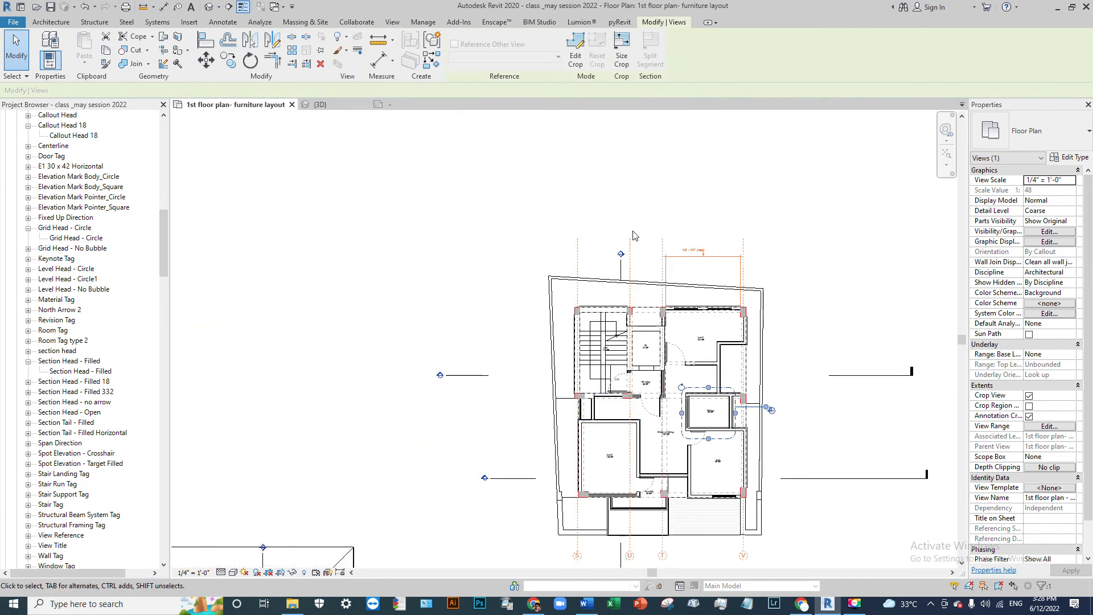
scroll(634, 232, "up", 4)
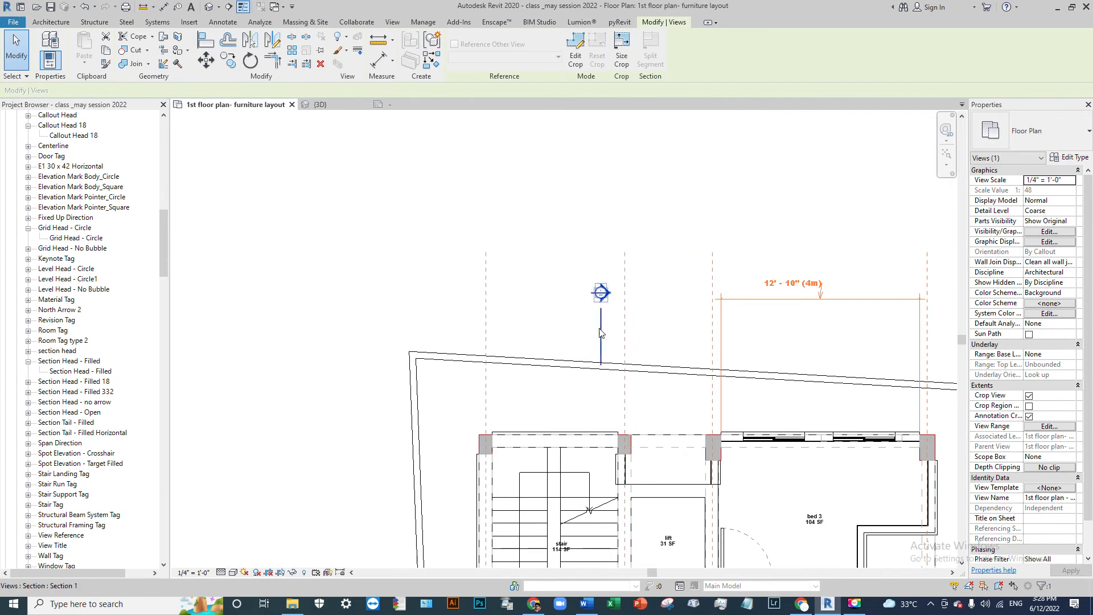
scroll(602, 280, "up", 3)
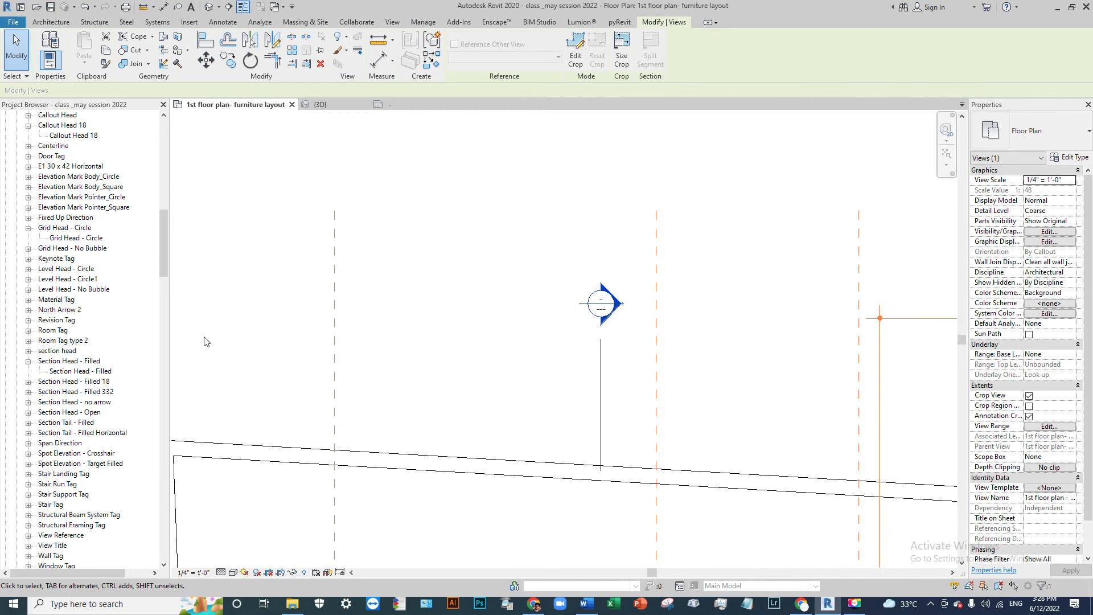
key("Escape")
- Locate the Section Head - Filled 332 family among the project's annotation symbols, expand it and open it for editing
scroll(162, 239, "up", 5)
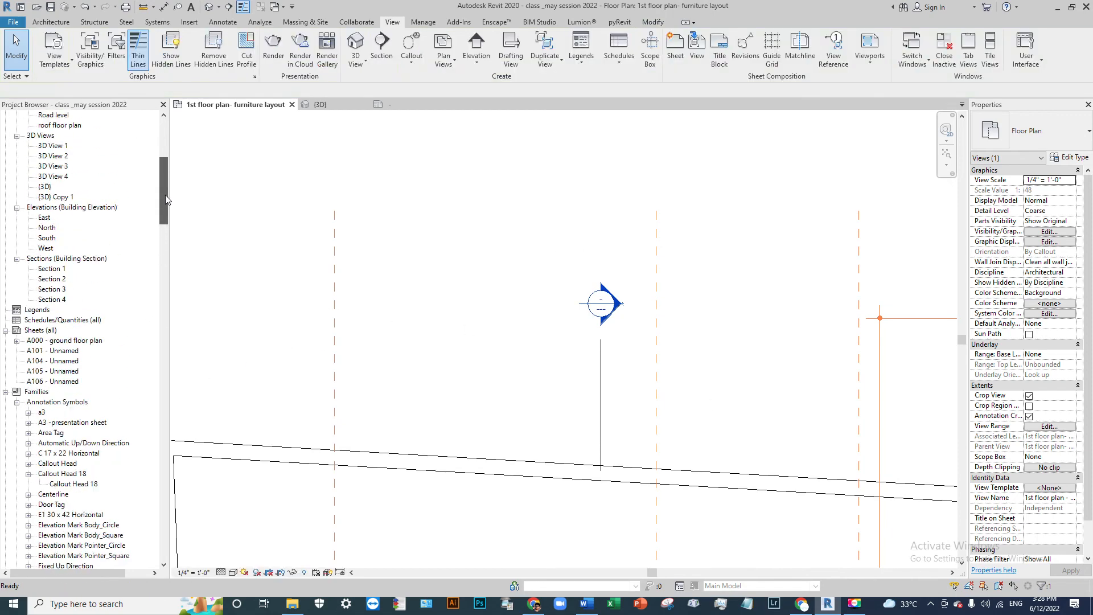
left_click(171, 234)
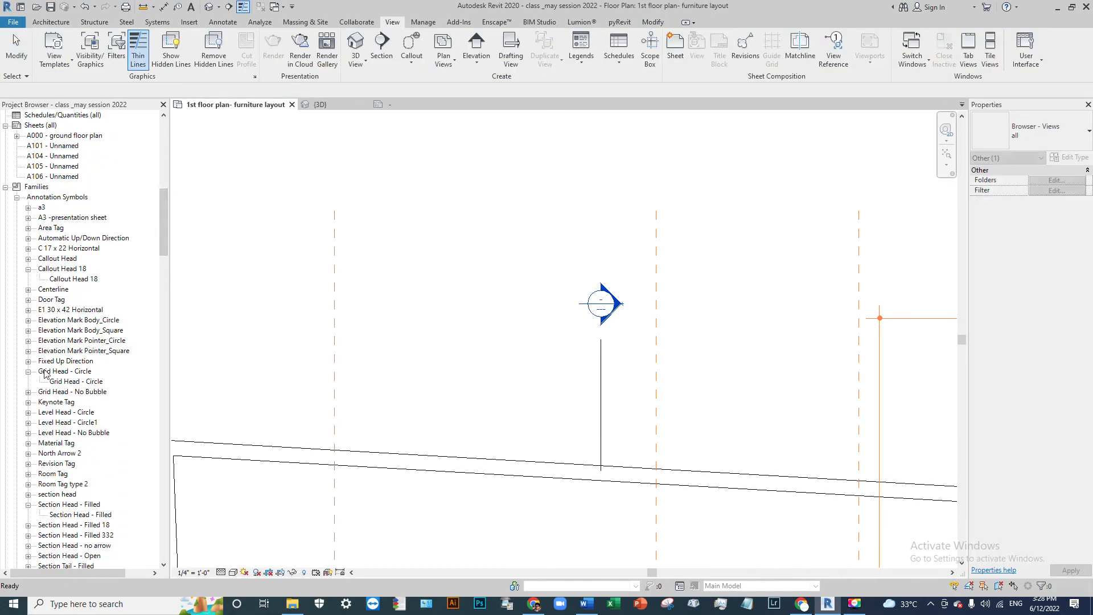
scroll(88, 424, "down", 2)
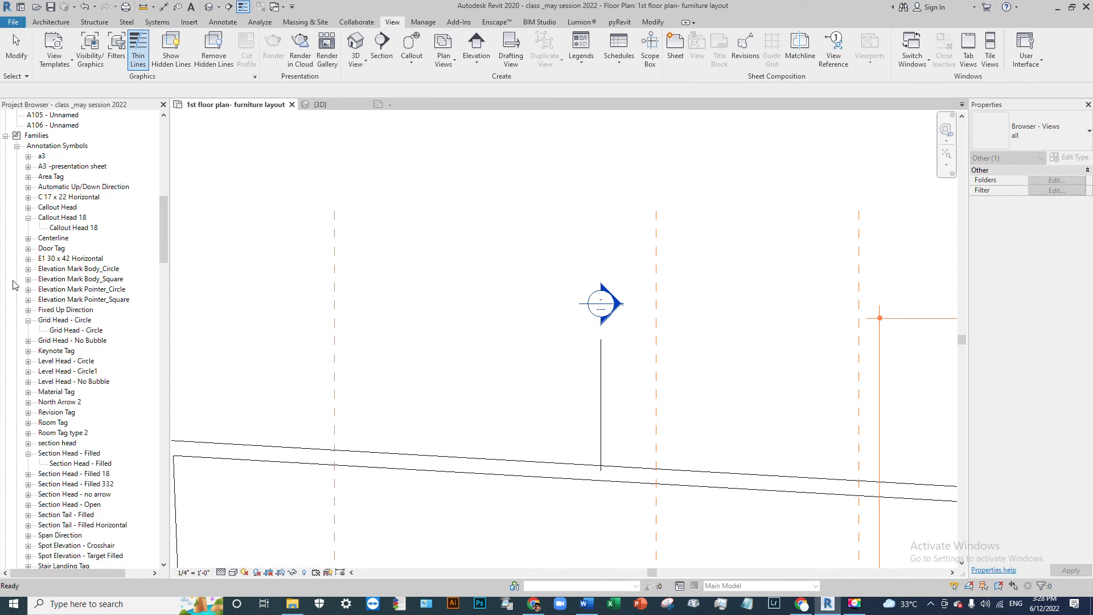
scroll(35, 339, "up", 2)
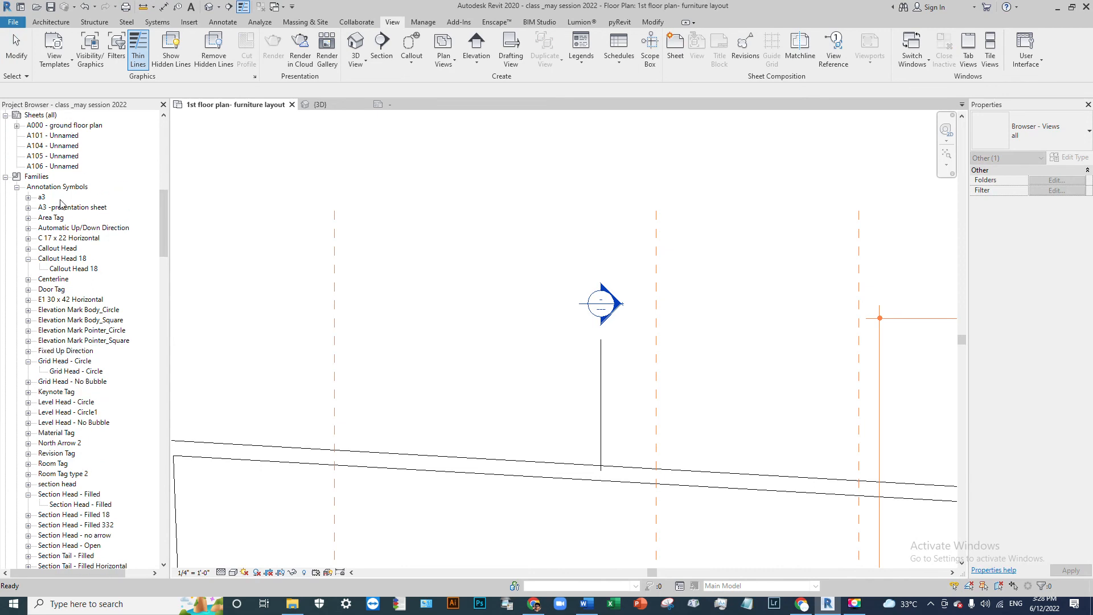
scroll(64, 378, "down", 4)
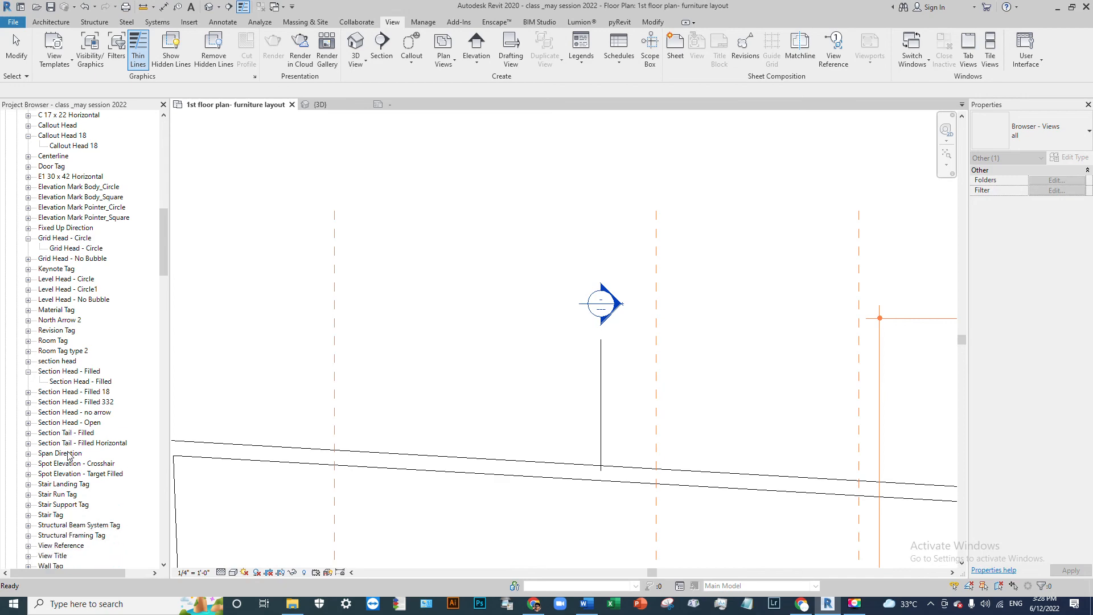
left_click(42, 403)
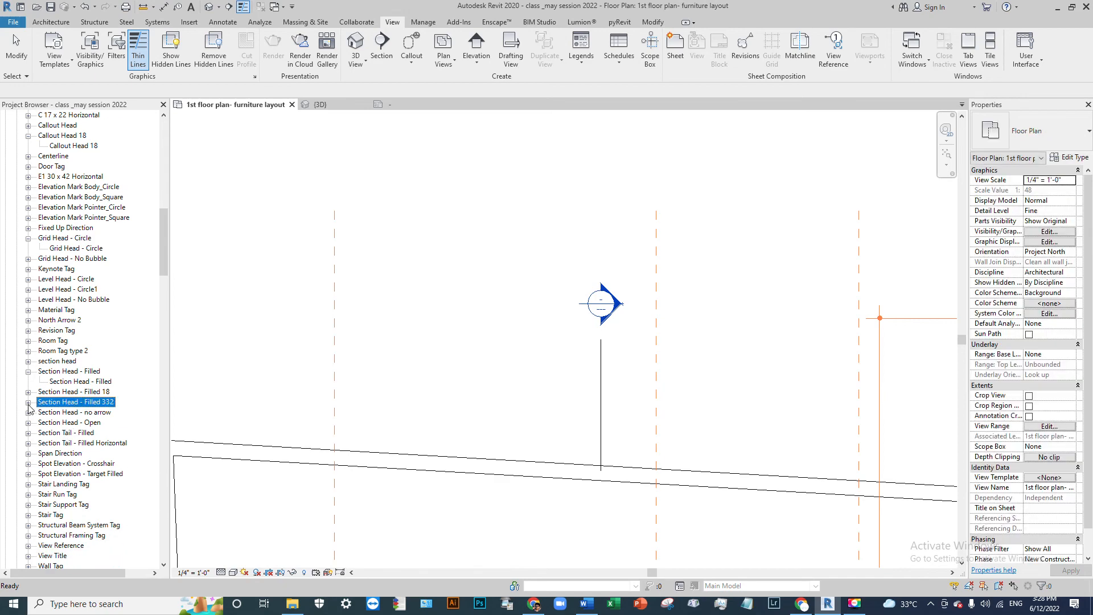
left_click(28, 403)
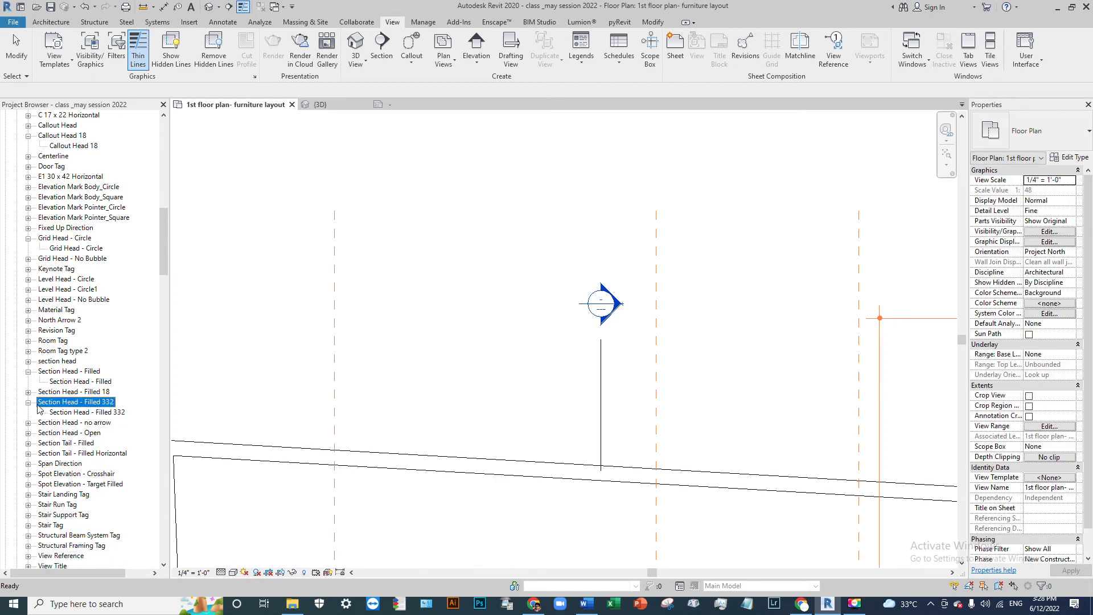
left_click(102, 415)
left_click(95, 402)
right_click(99, 403)
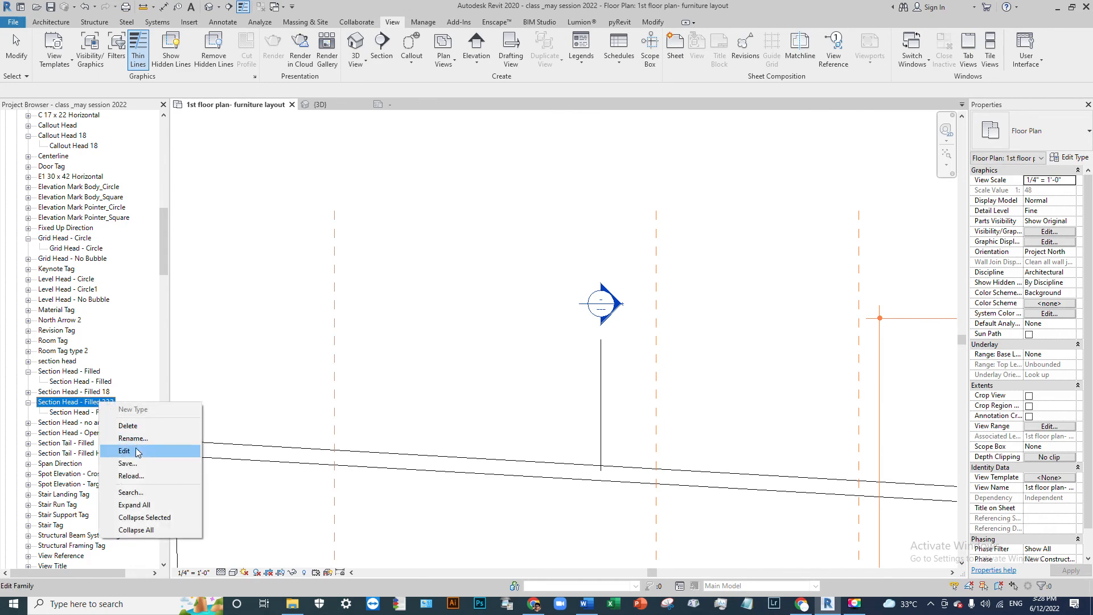
left_click(136, 451)
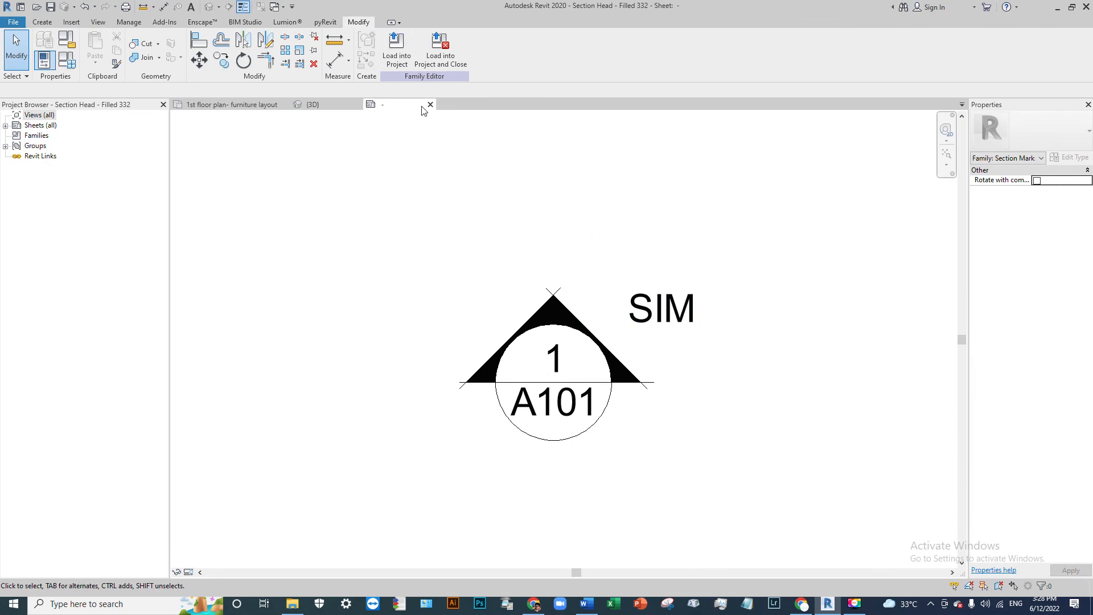
- Return to the first floor furniture layout and examine the section heads' size up close and against the whole plan
left_click(236, 107)
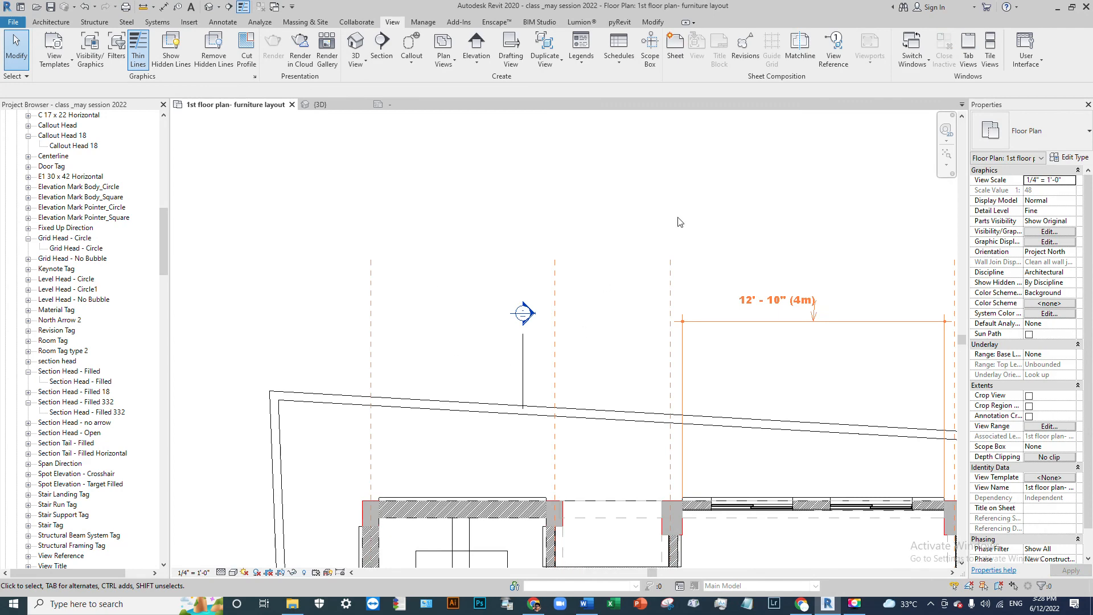
scroll(575, 274, "down", 4)
scroll(559, 268, "down", 4)
scroll(590, 337, "up", 6)
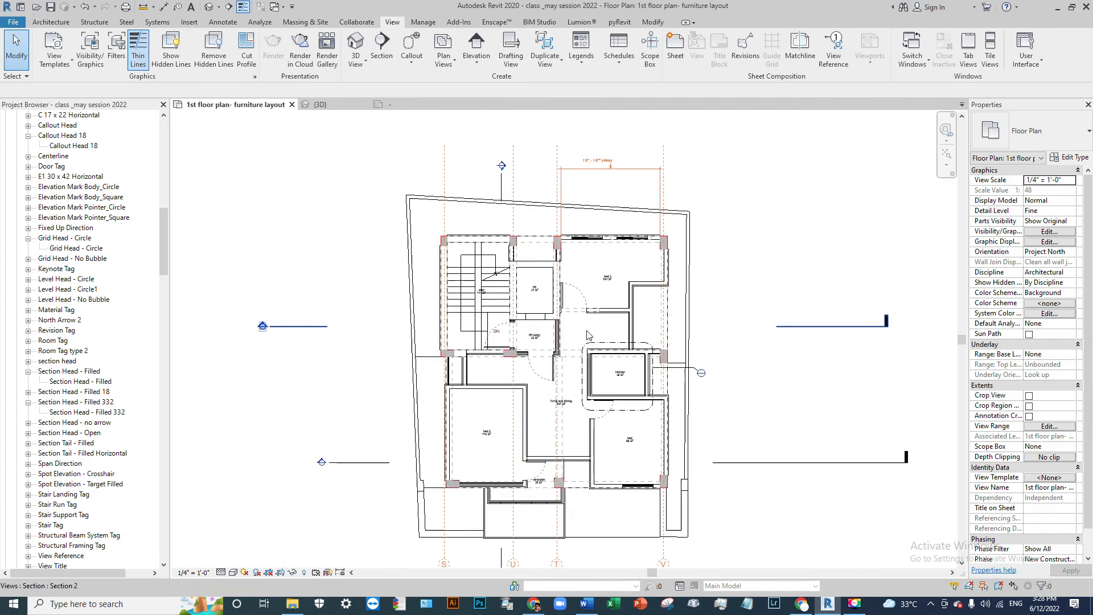
scroll(631, 387, "down", 4)
scroll(541, 182, "up", 5)
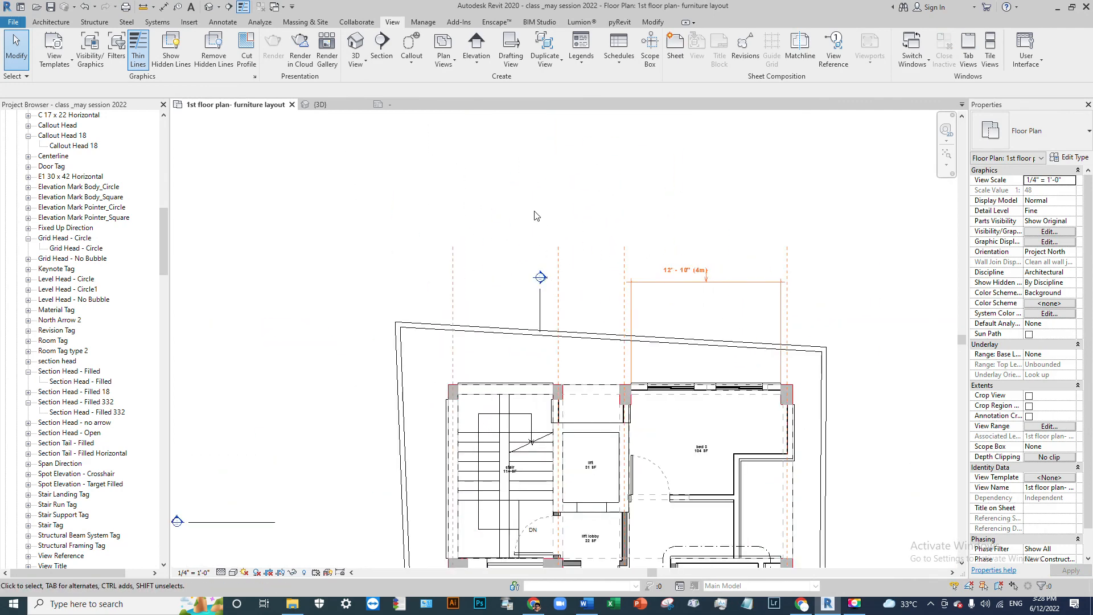
scroll(535, 219, "down", 2)
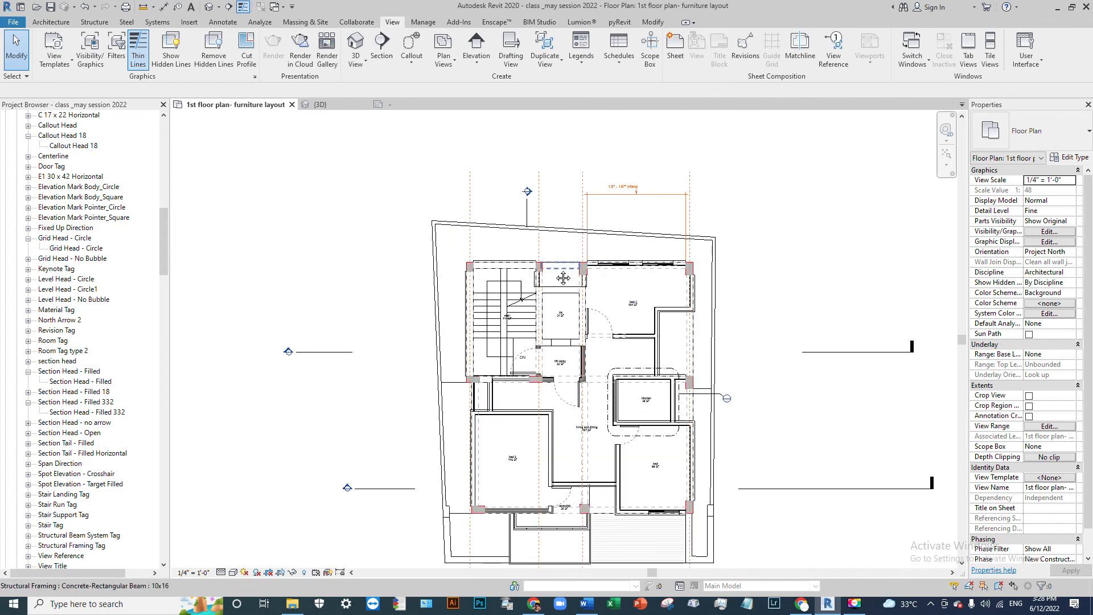
scroll(632, 376, "up", 2)
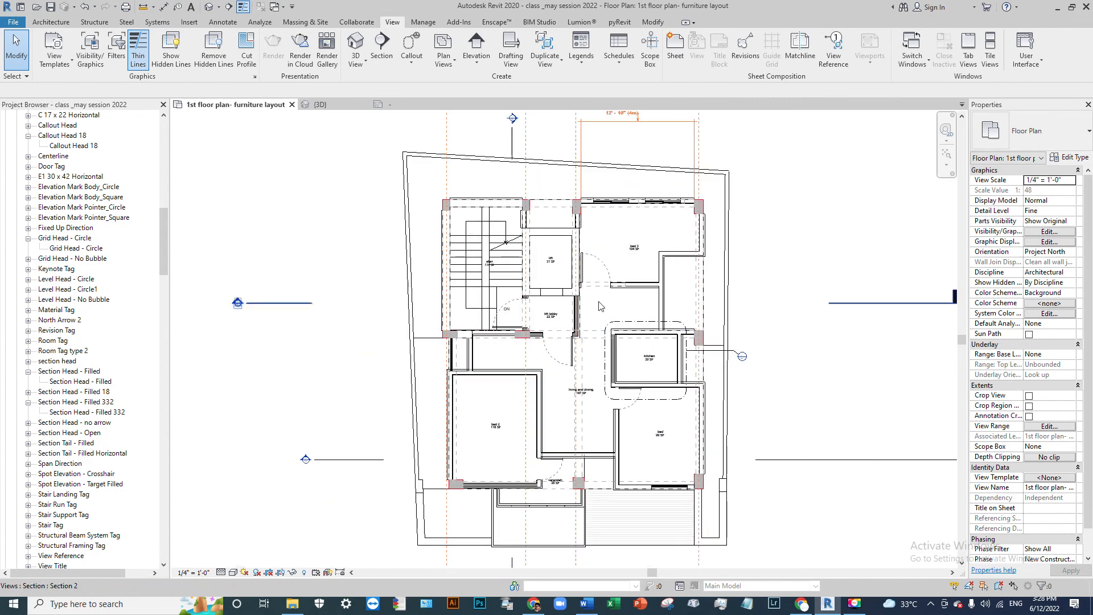
scroll(599, 424, "down", 2)
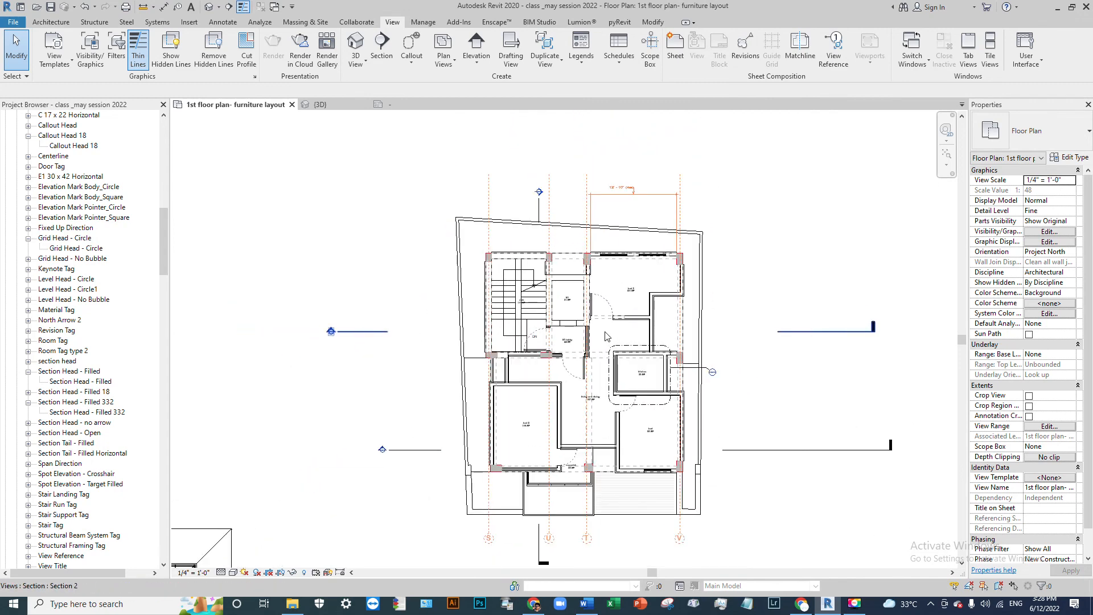